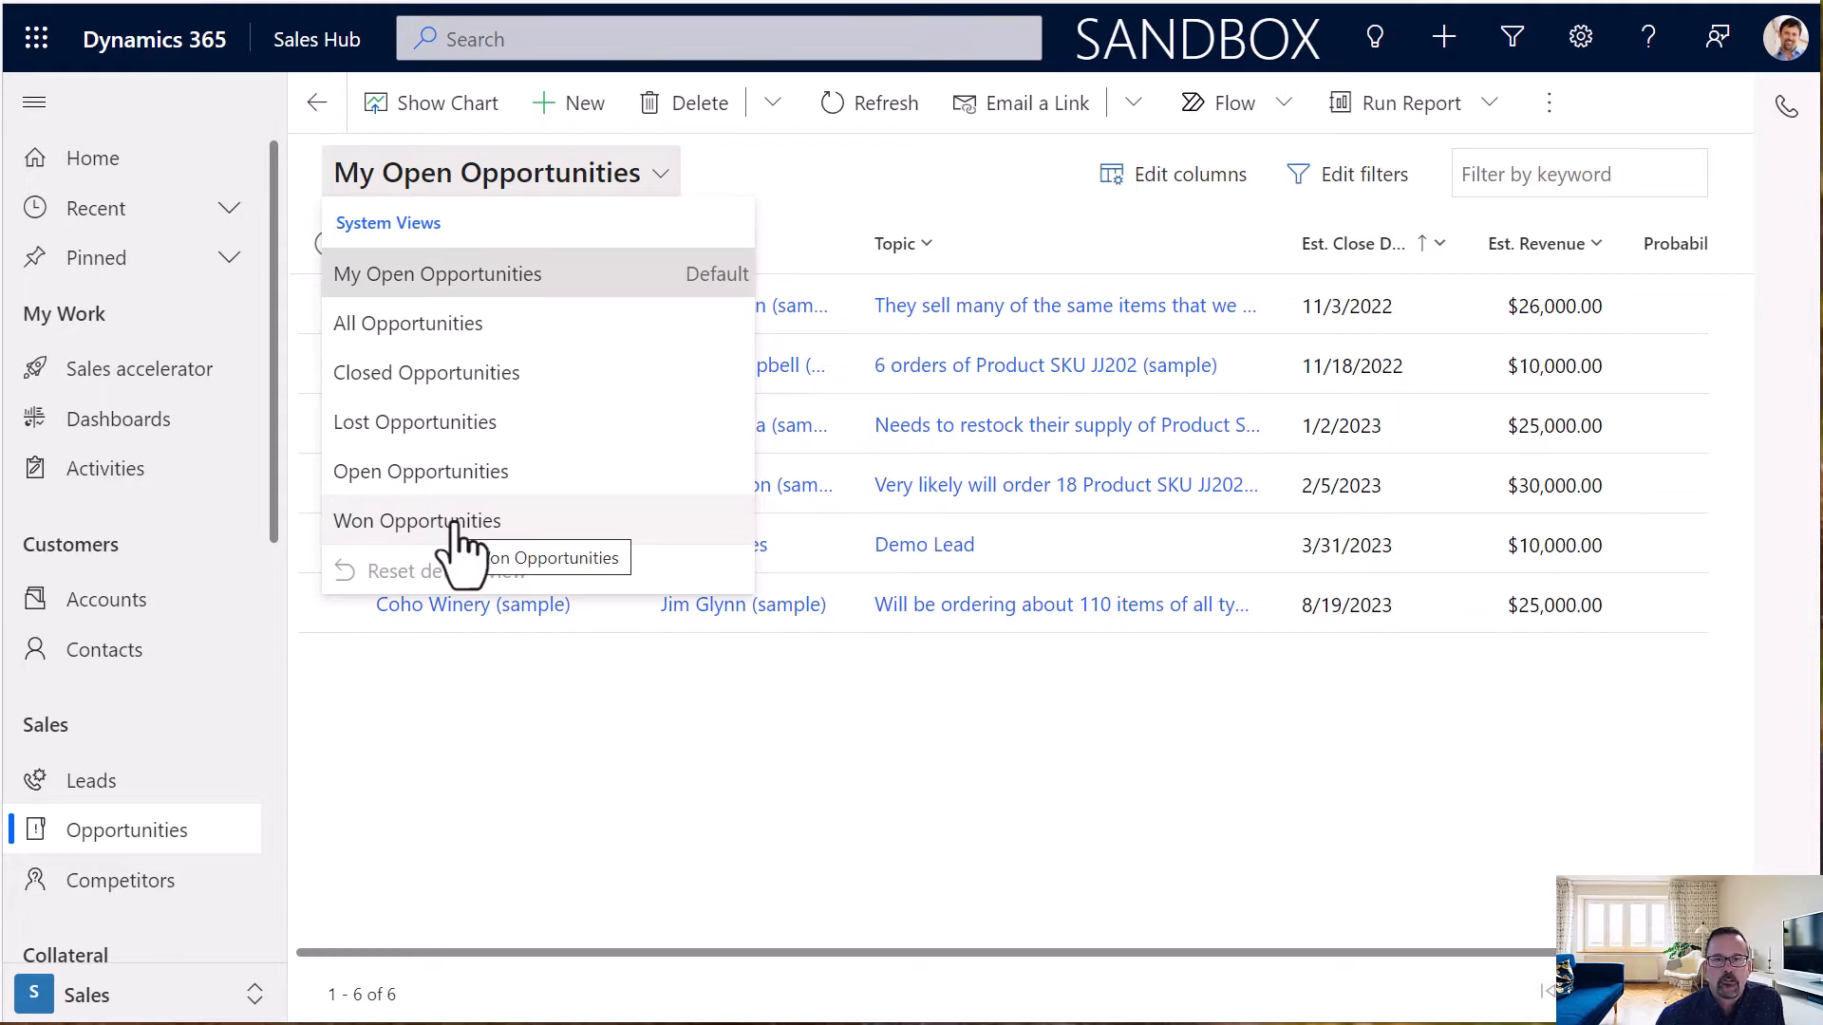
# - Add the Forecast category column to the My Open Opportunities view's column list
pyautogui.click(439, 285)
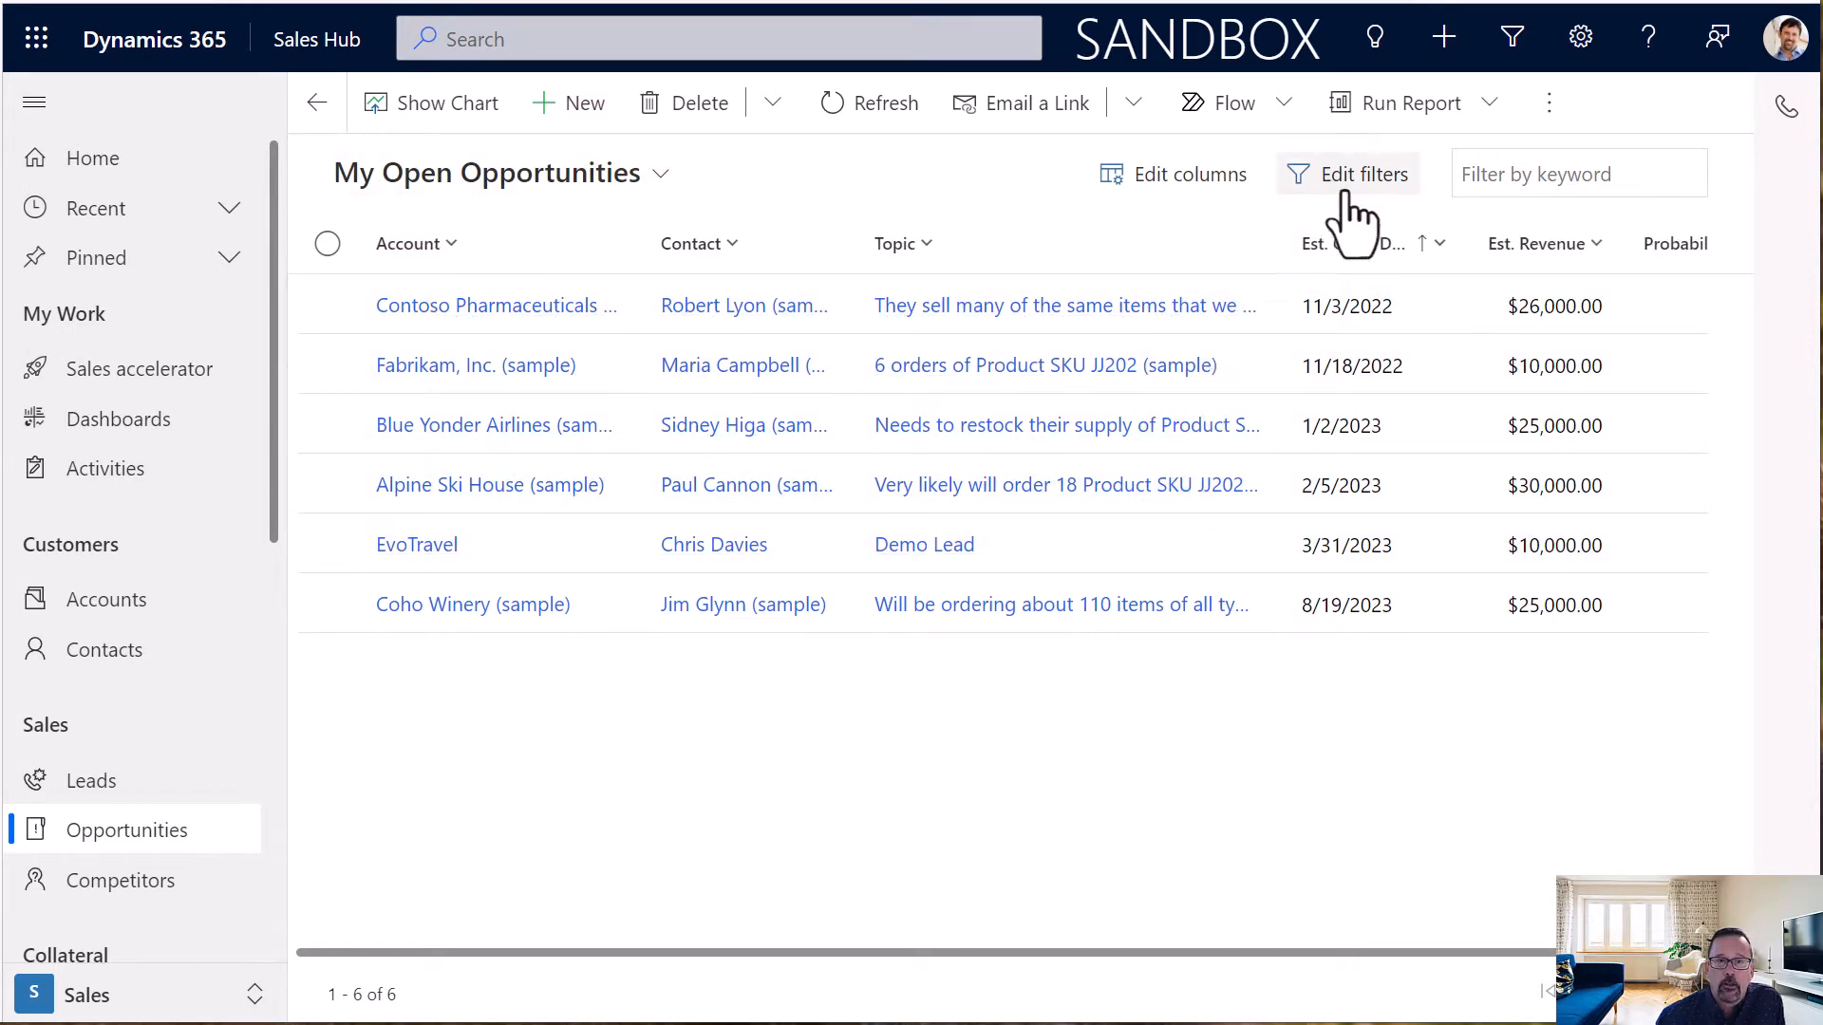
pyautogui.click(1189, 185)
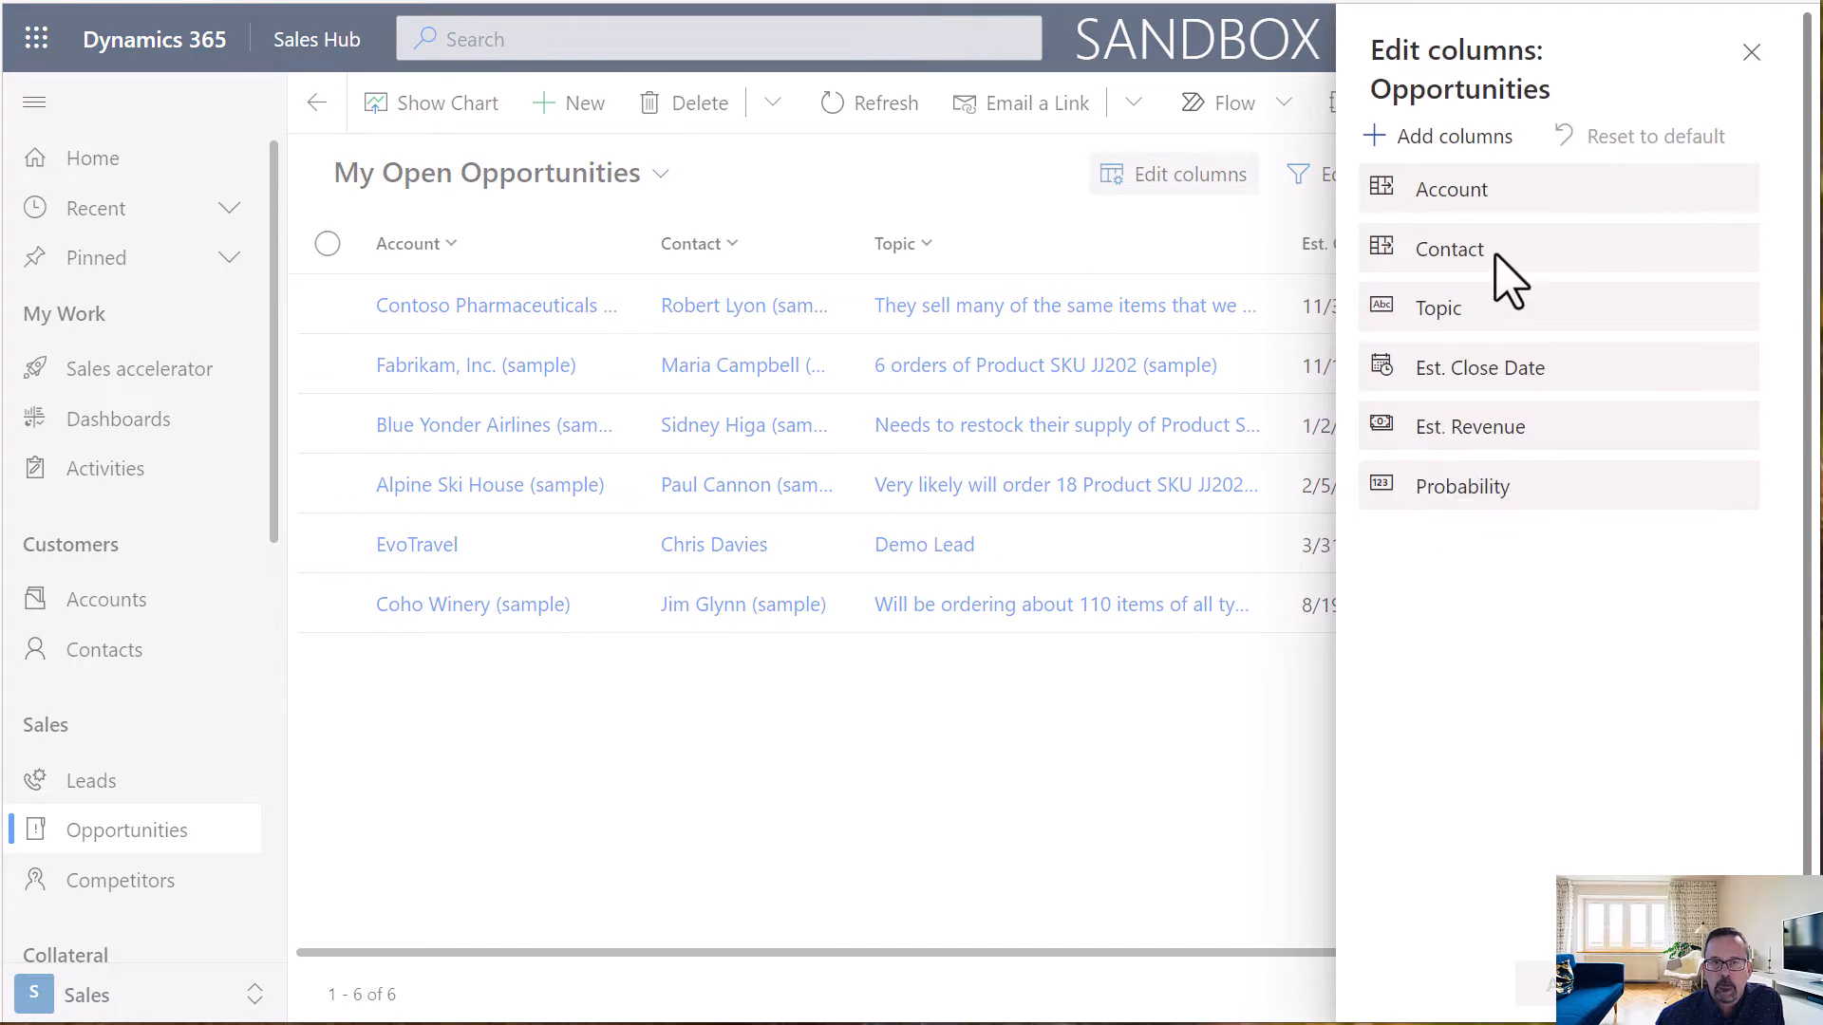
pyautogui.click(1441, 140)
pyautogui.click(1491, 160)
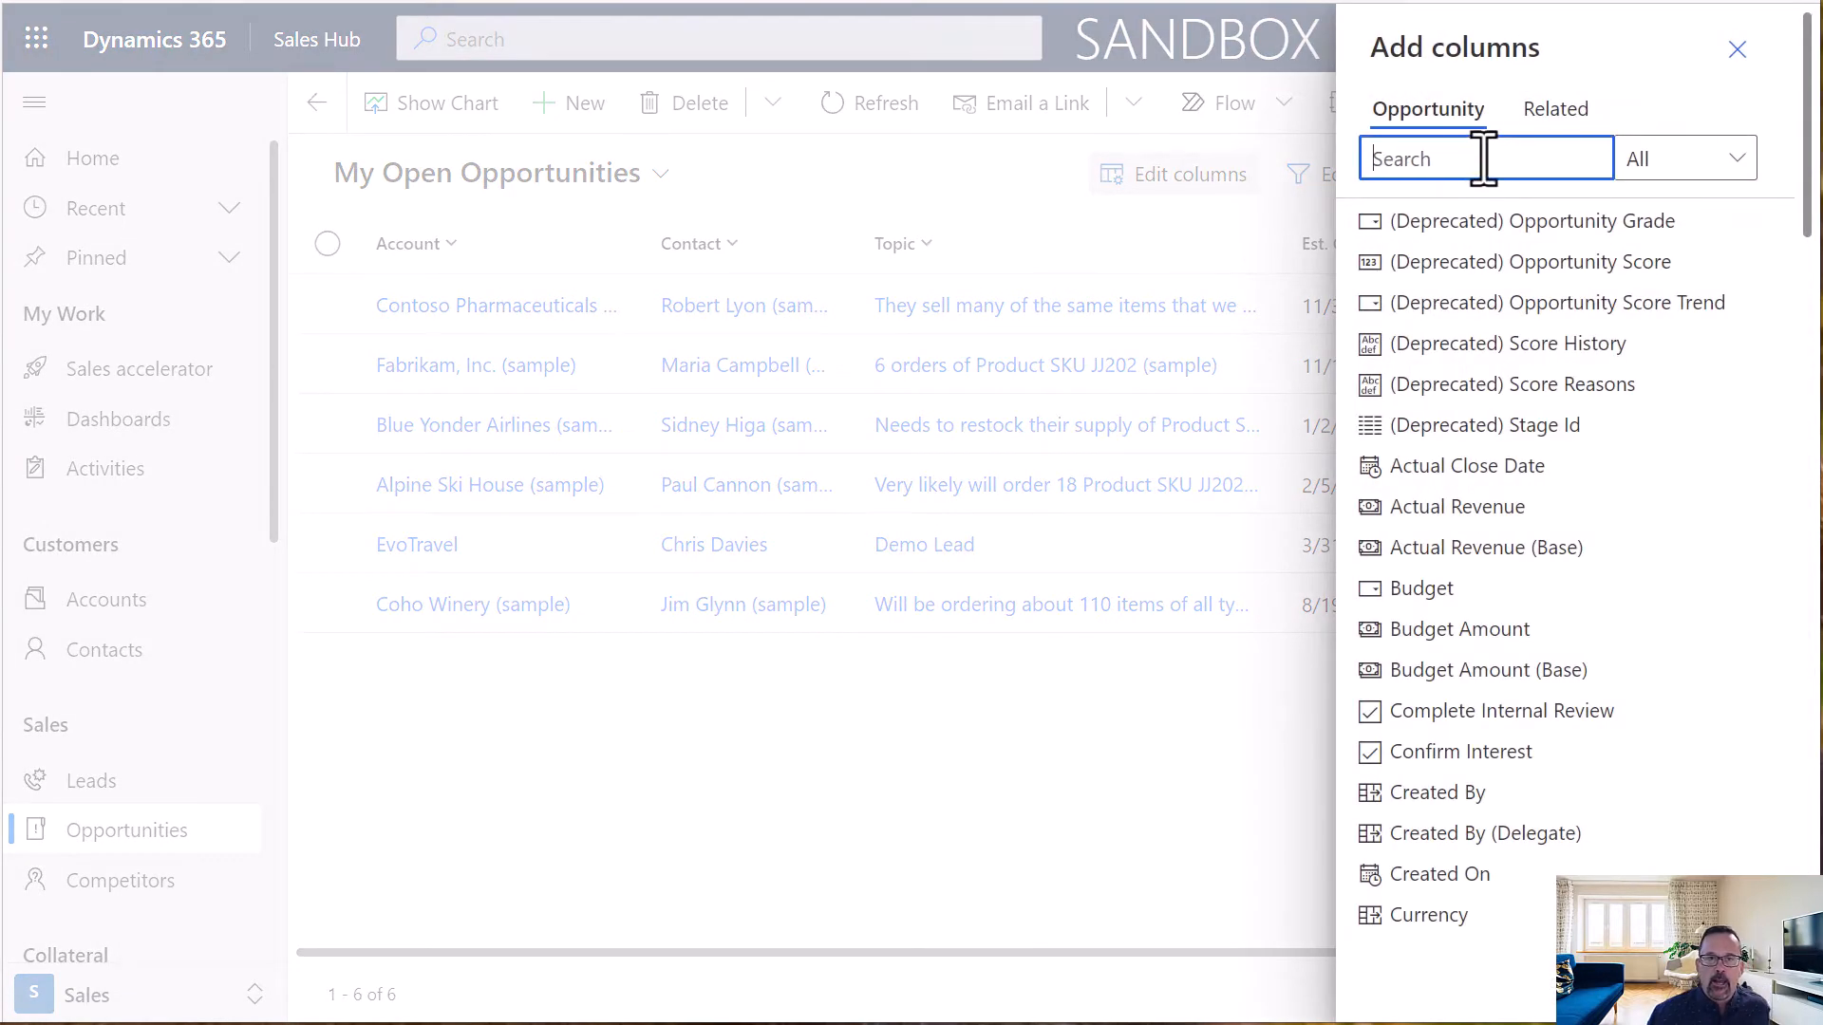
pyautogui.write('for')
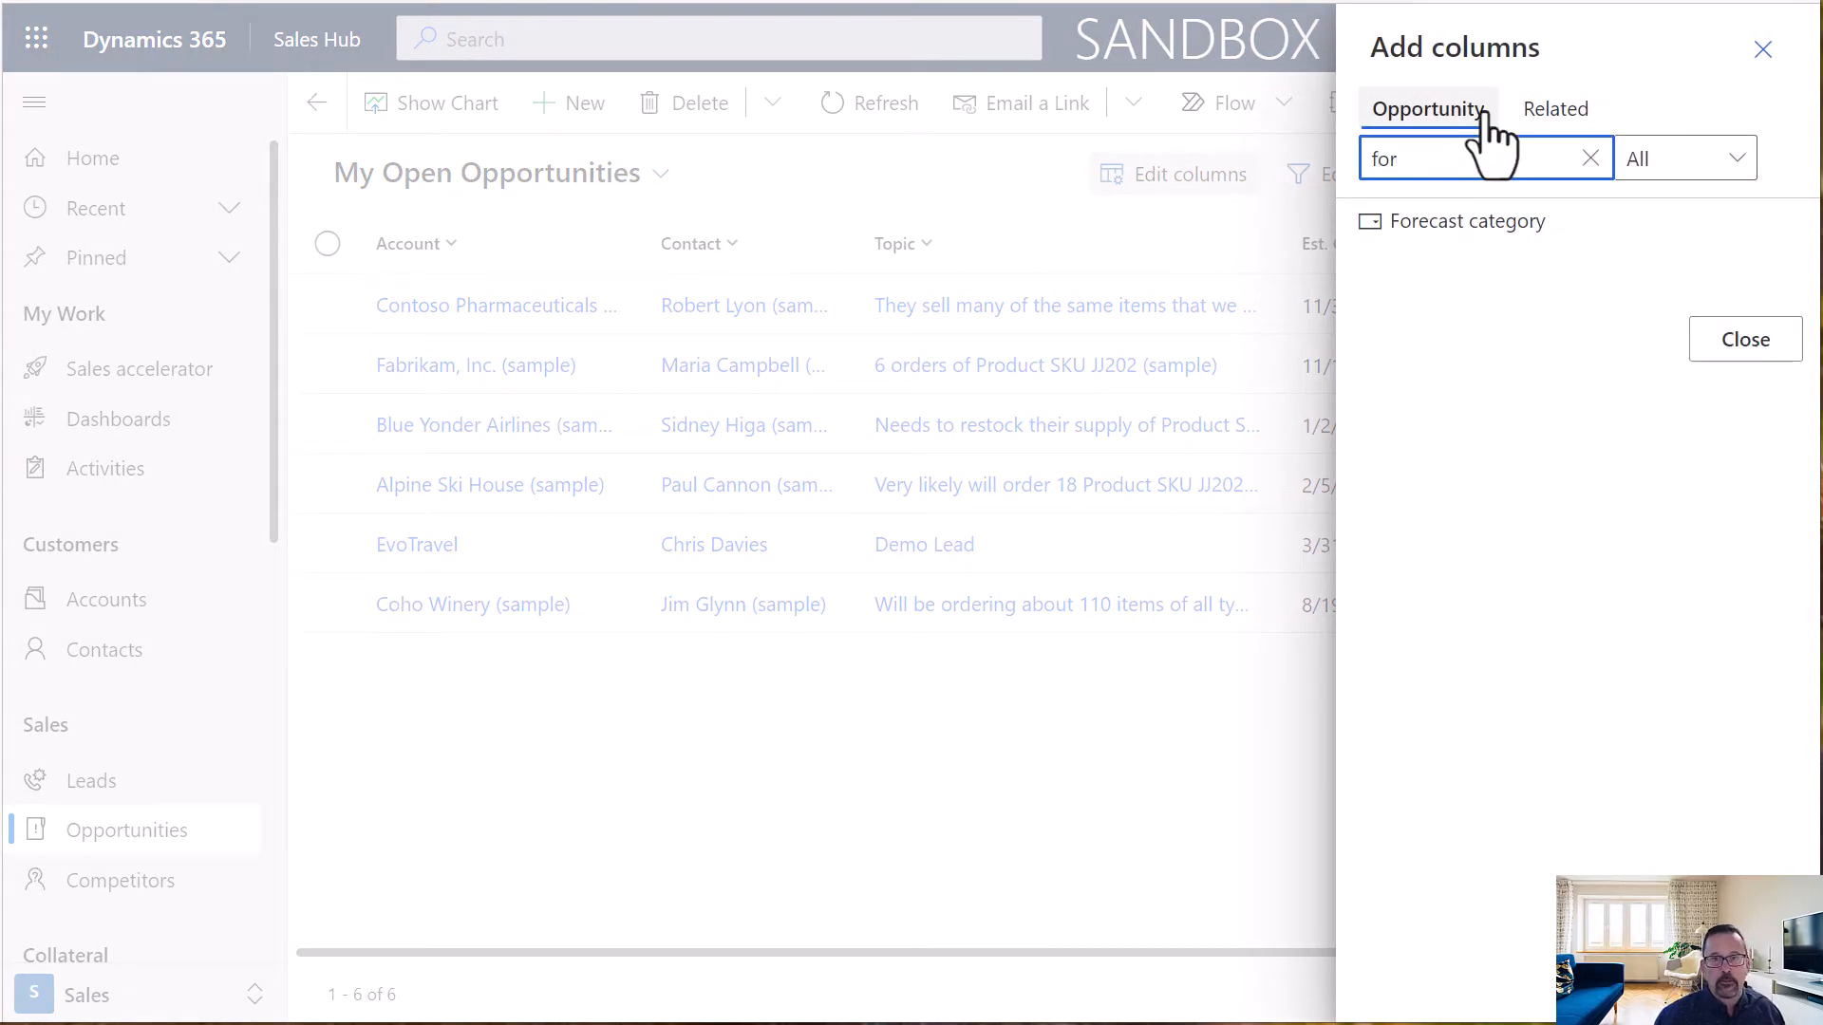
pyautogui.click(1452, 224)
pyautogui.click(1743, 347)
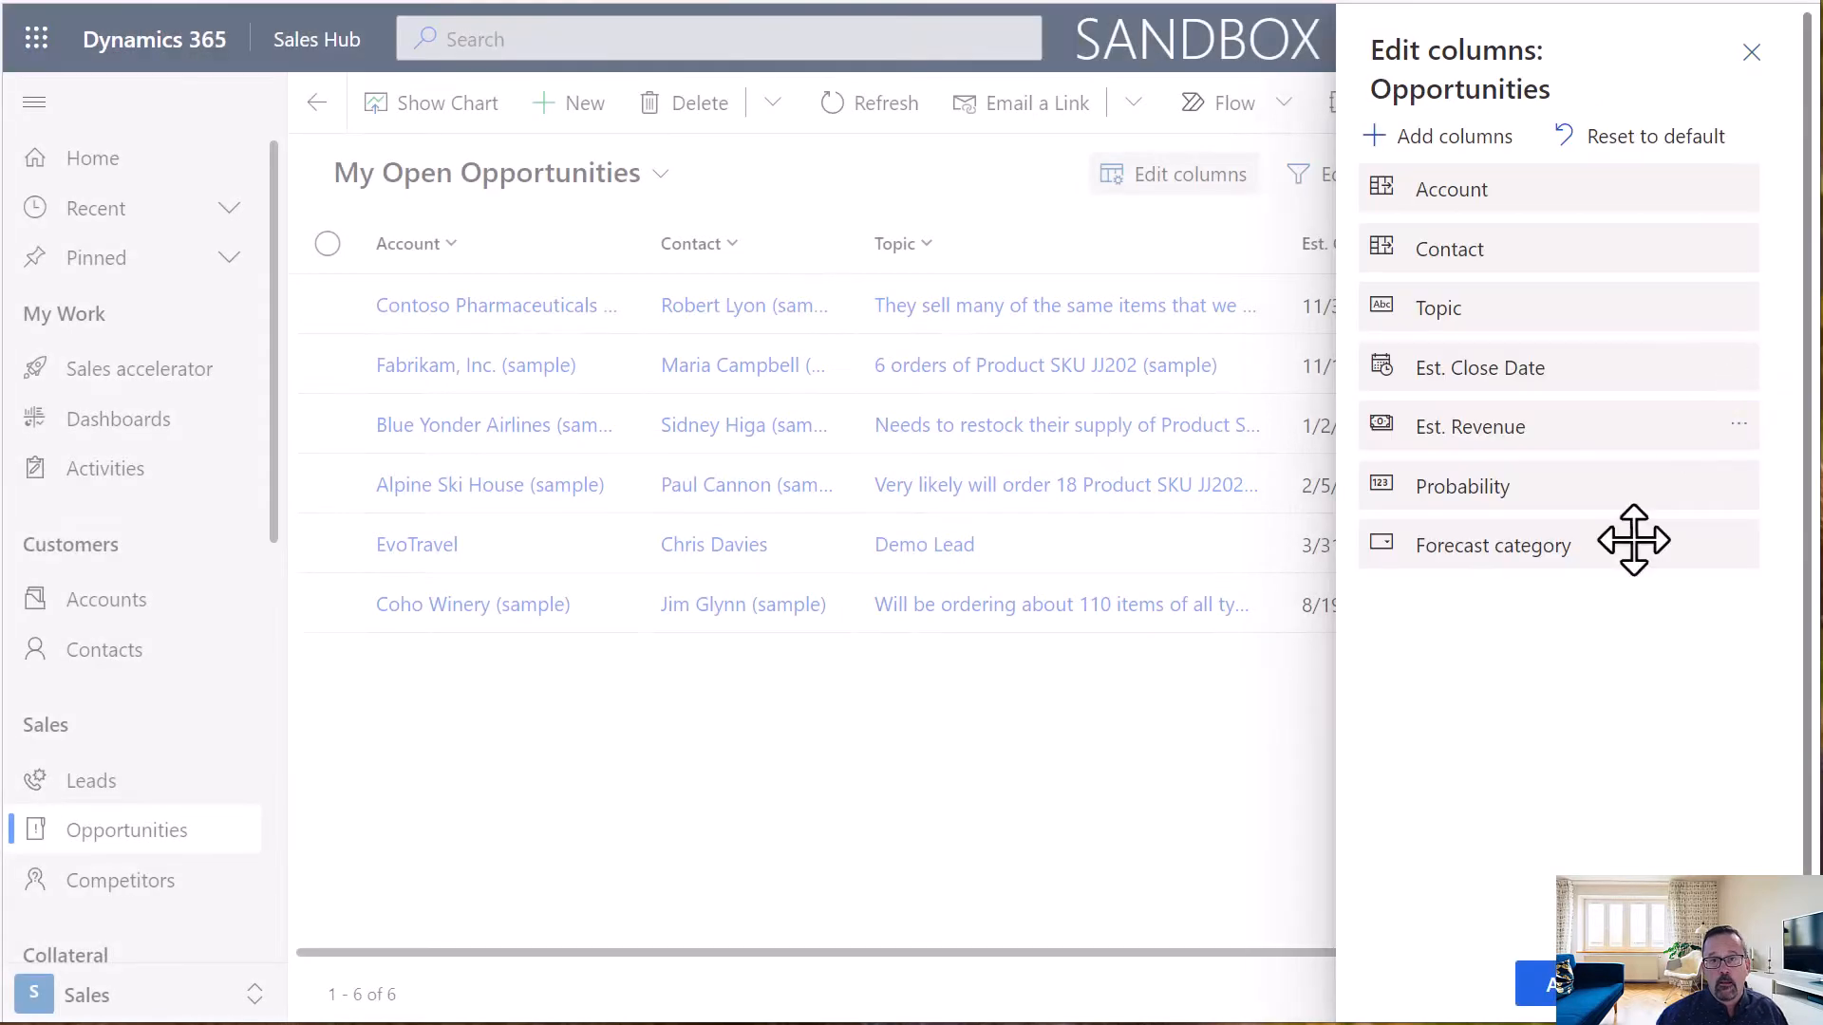
# - Place Forecast category above Probability, remove the Probability column, and apply the column changes to the opportunities view
pyautogui.moveTo(1454, 550); pyautogui.dragTo(1446, 513)
pyautogui.click(1739, 546)
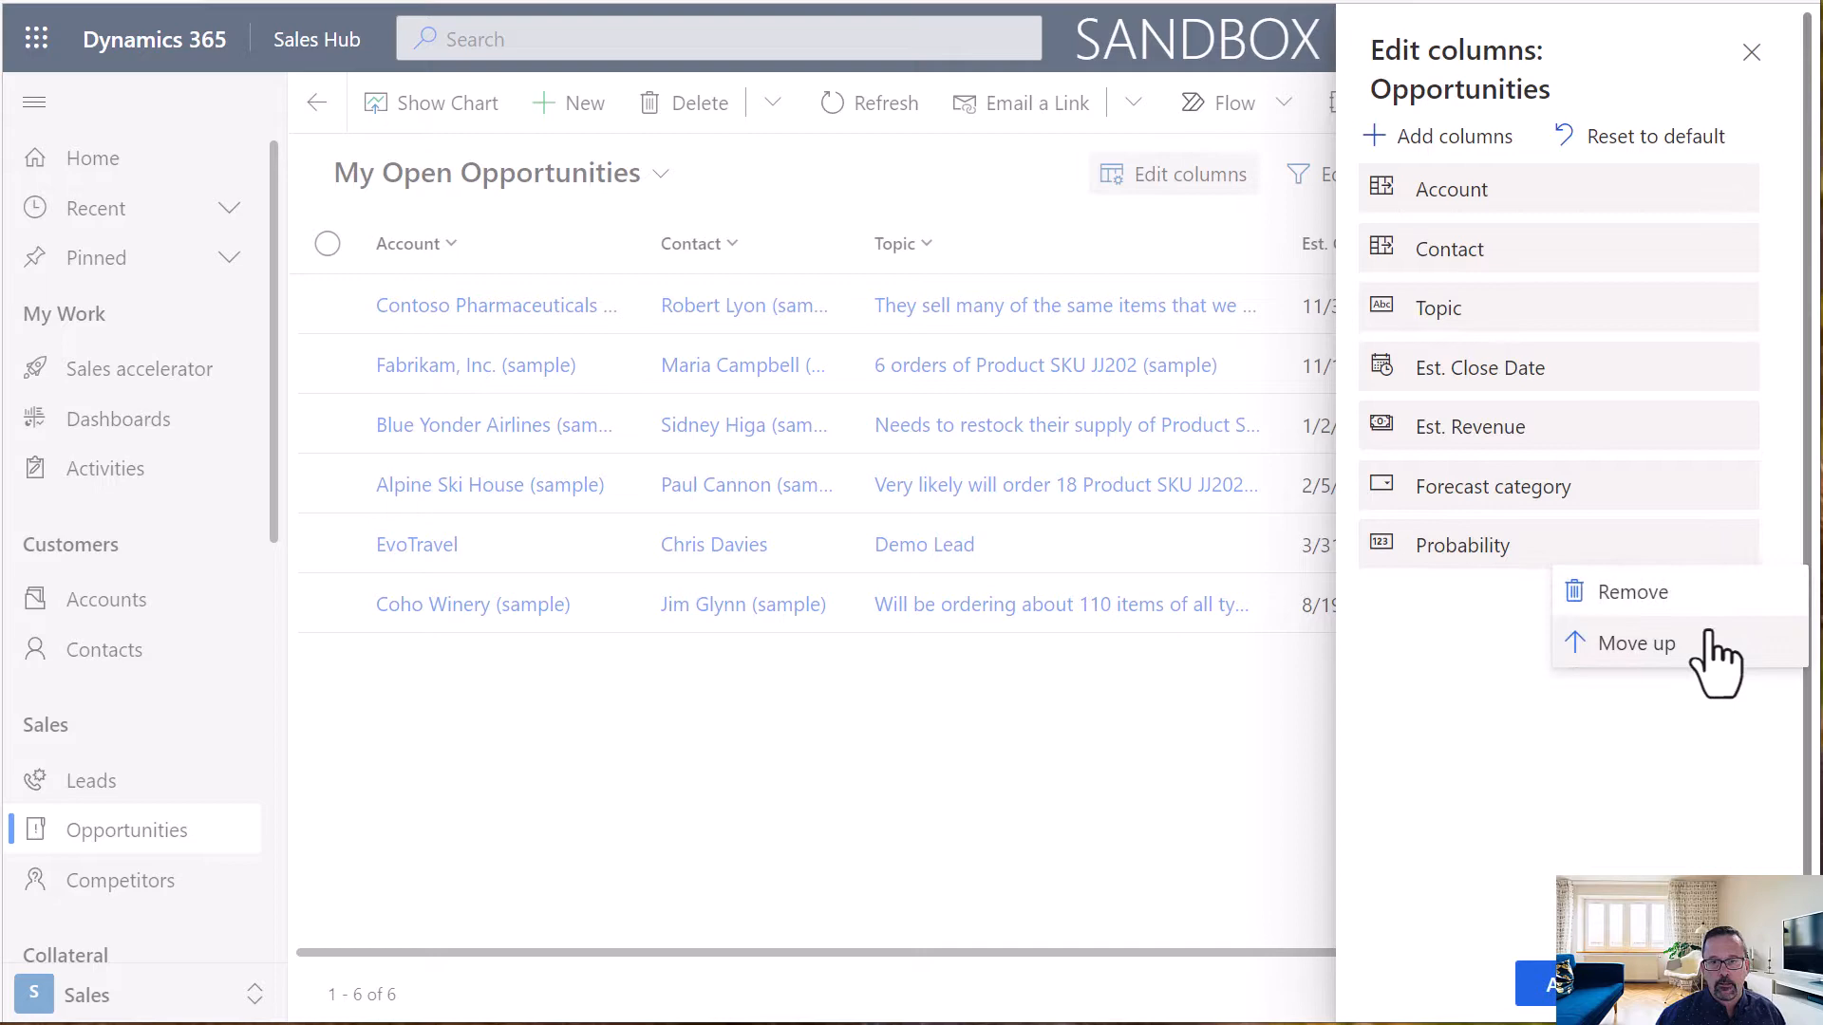
pyautogui.click(1666, 593)
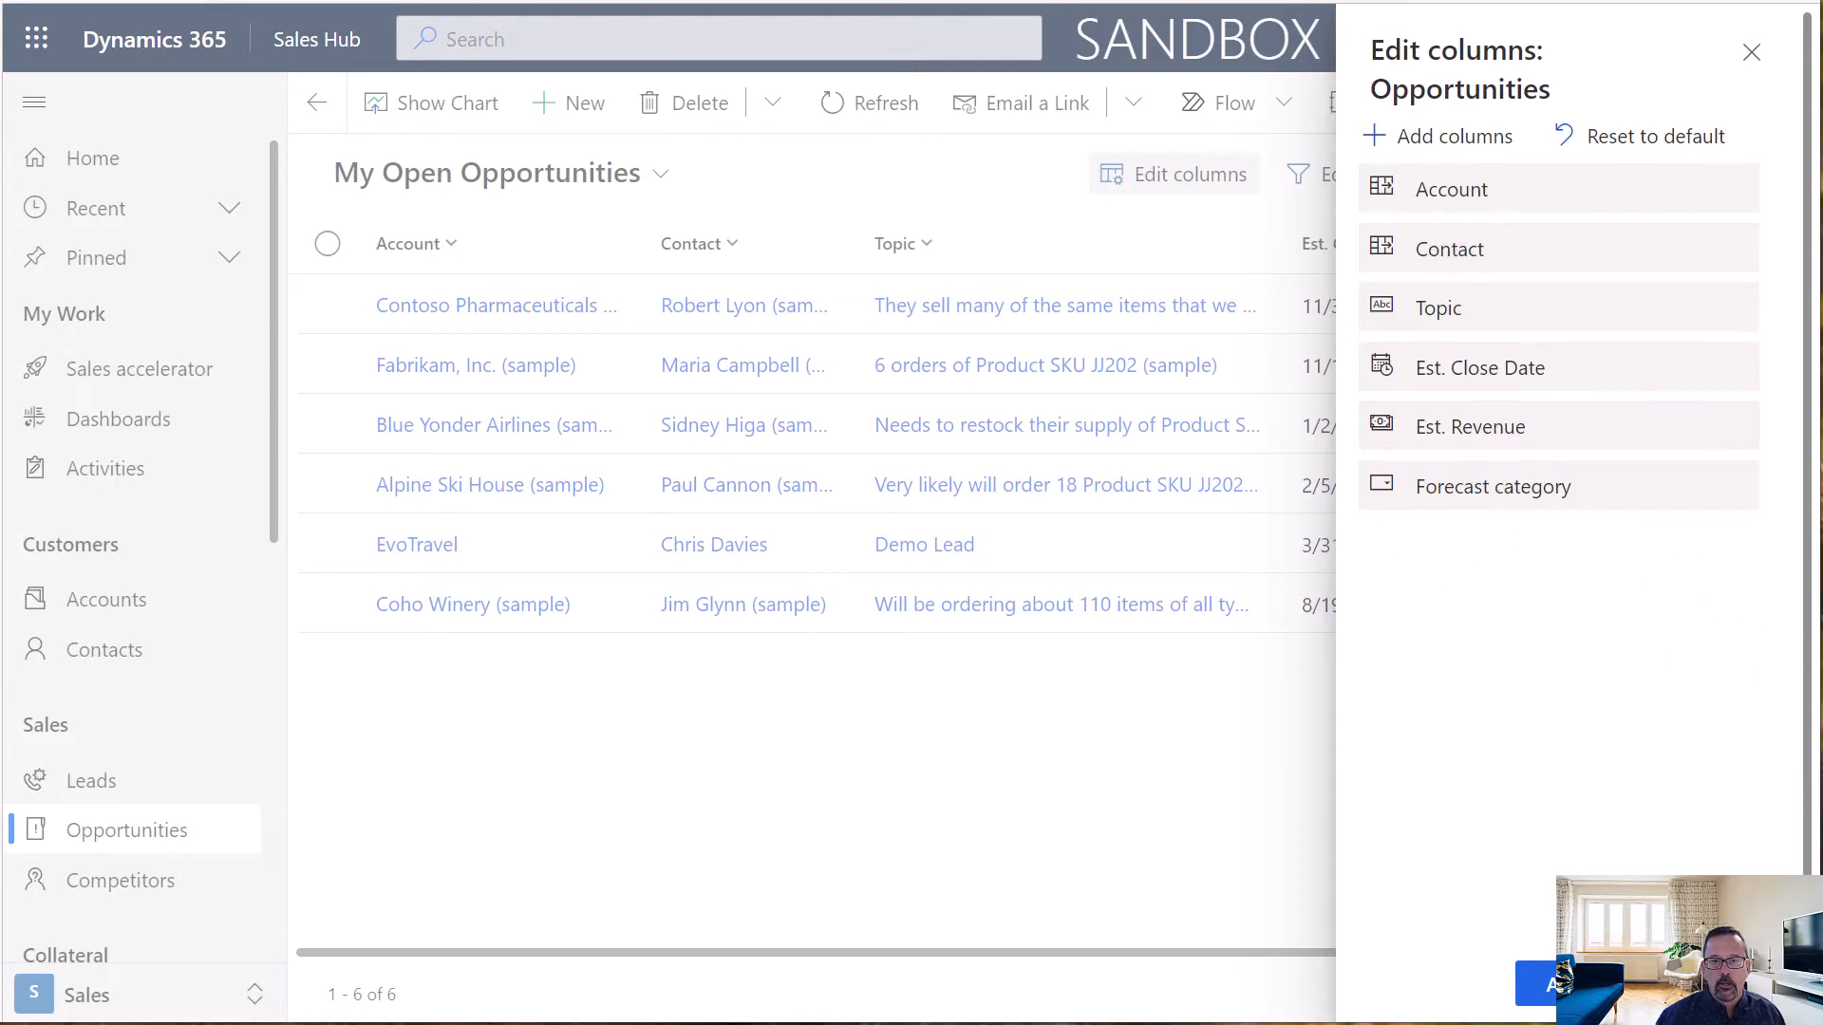
pyautogui.click(1557, 984)
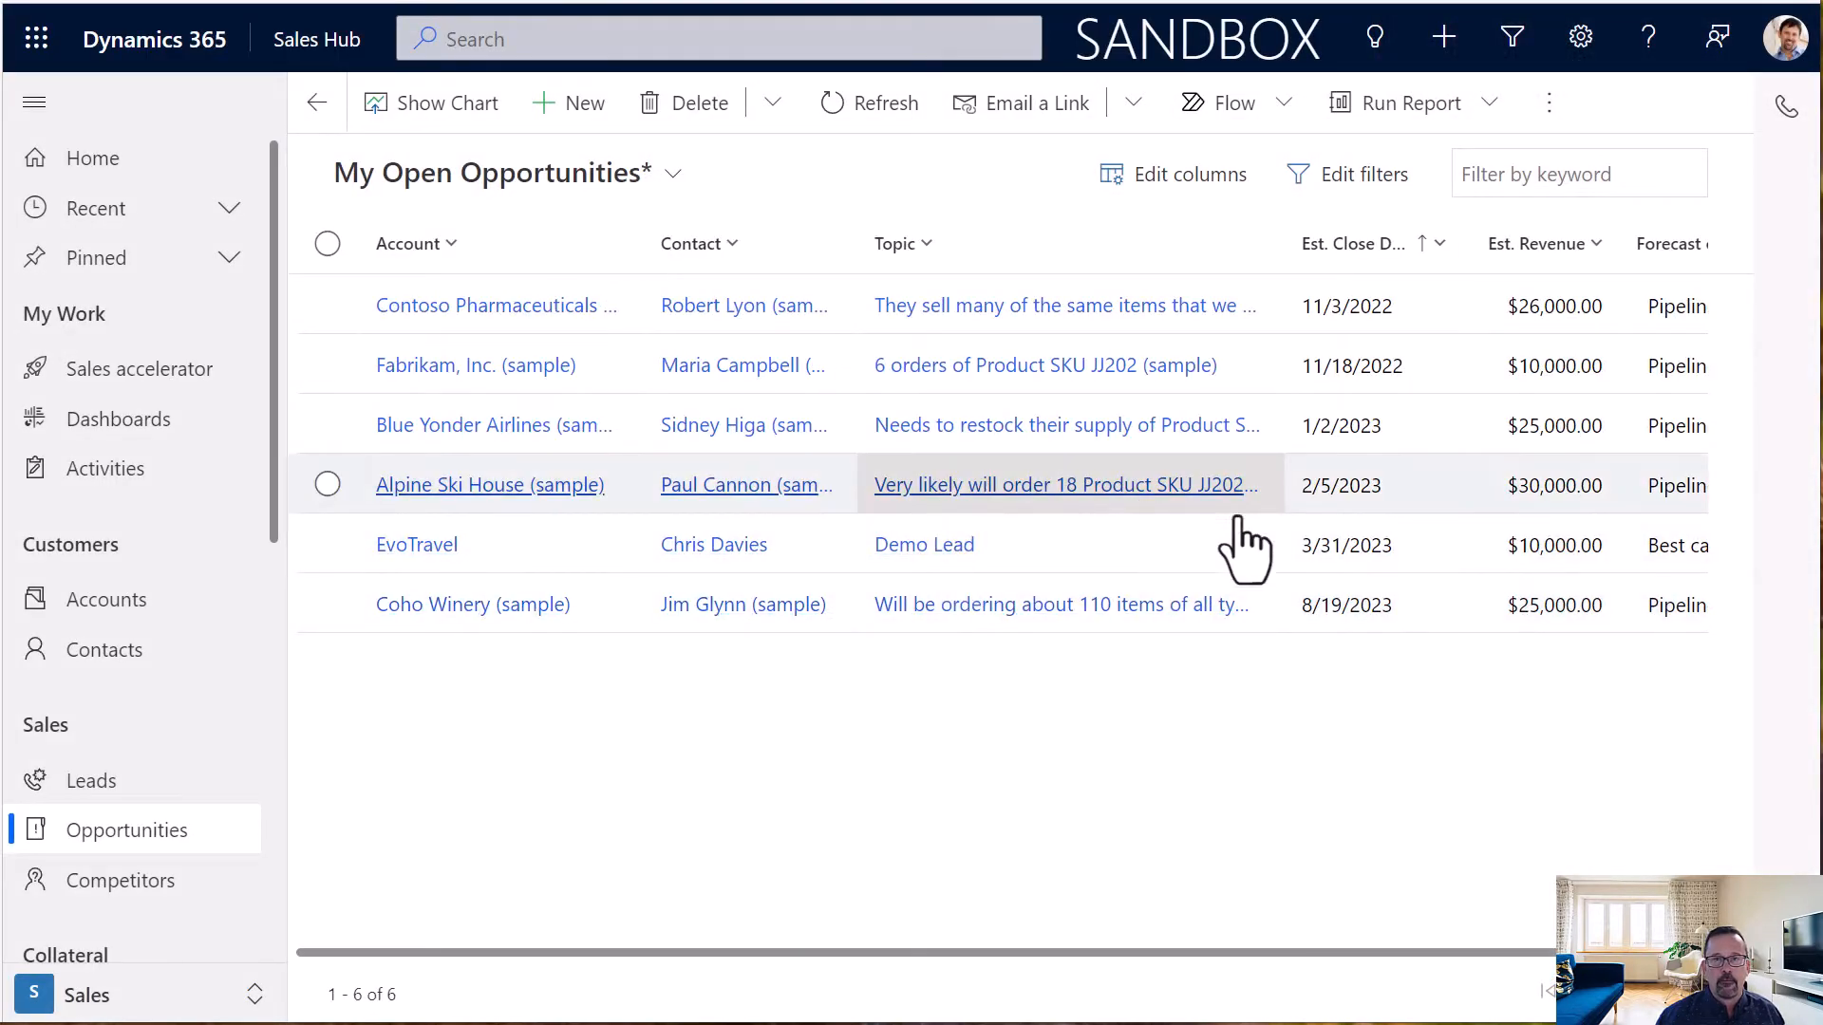
pyautogui.hscroll(3, 1002, 595)
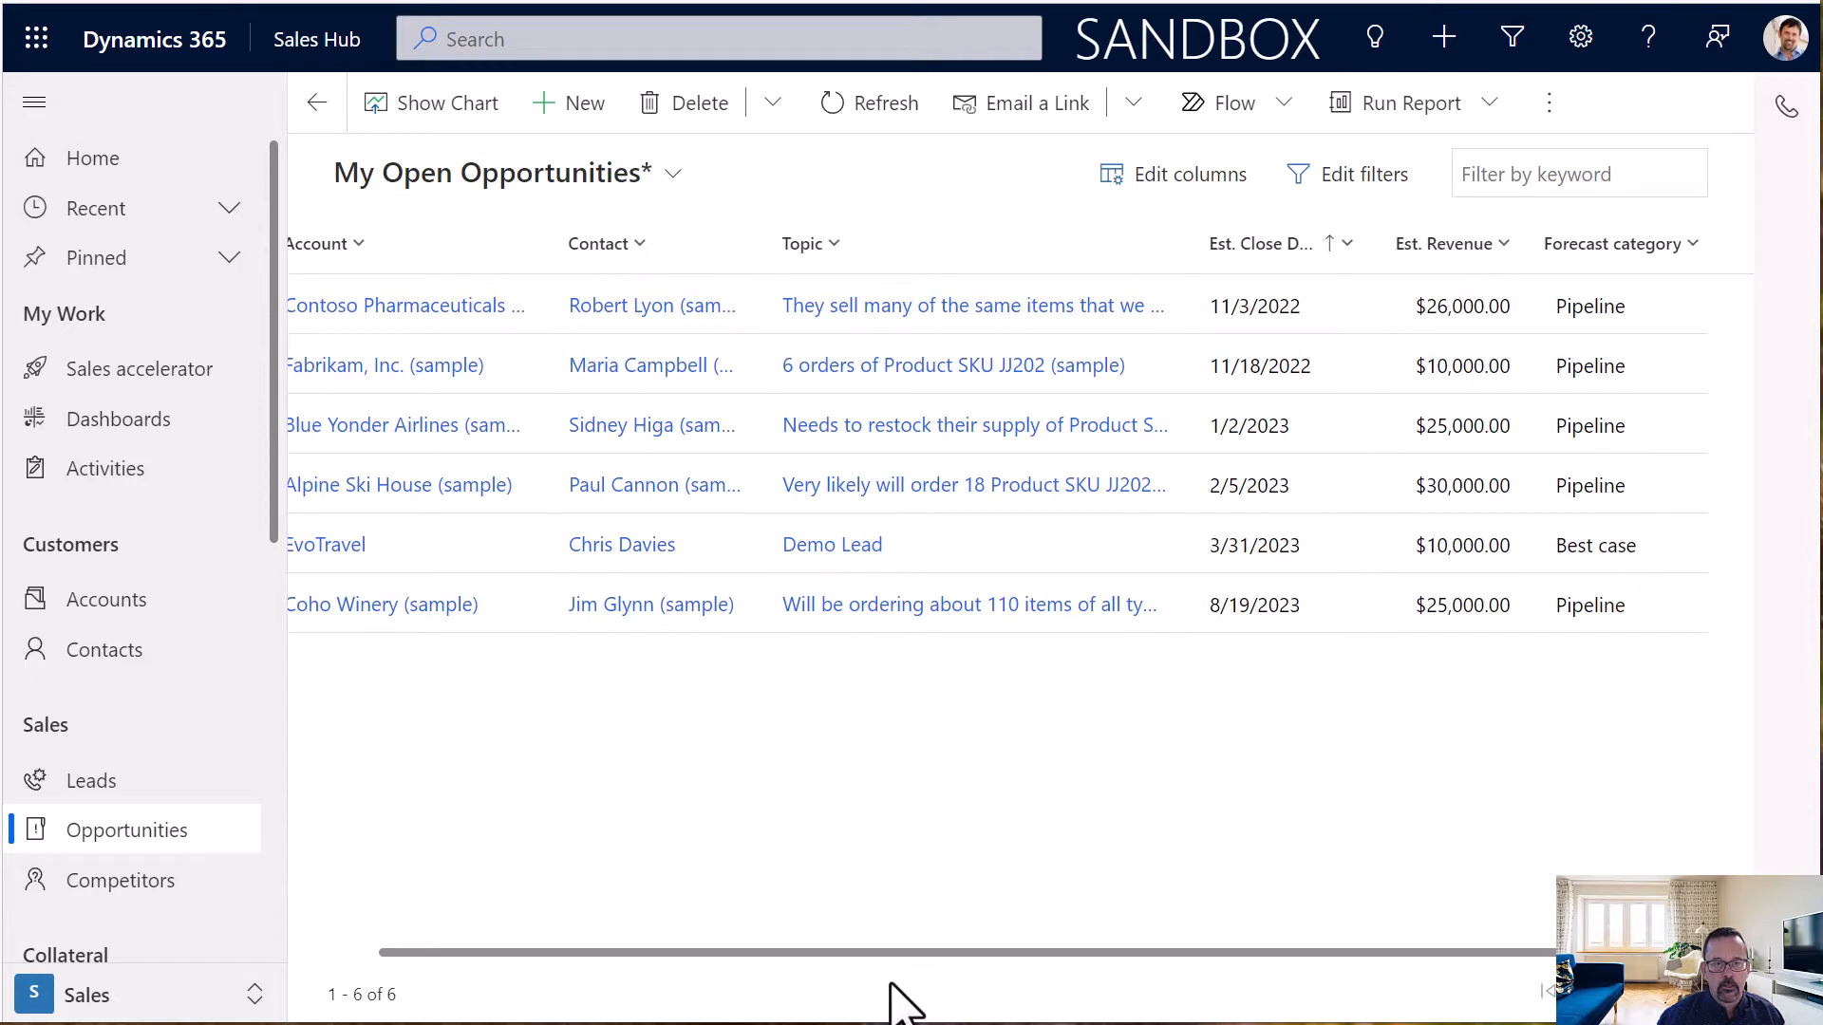
pyautogui.moveTo(889, 952); pyautogui.dragTo(714, 952)
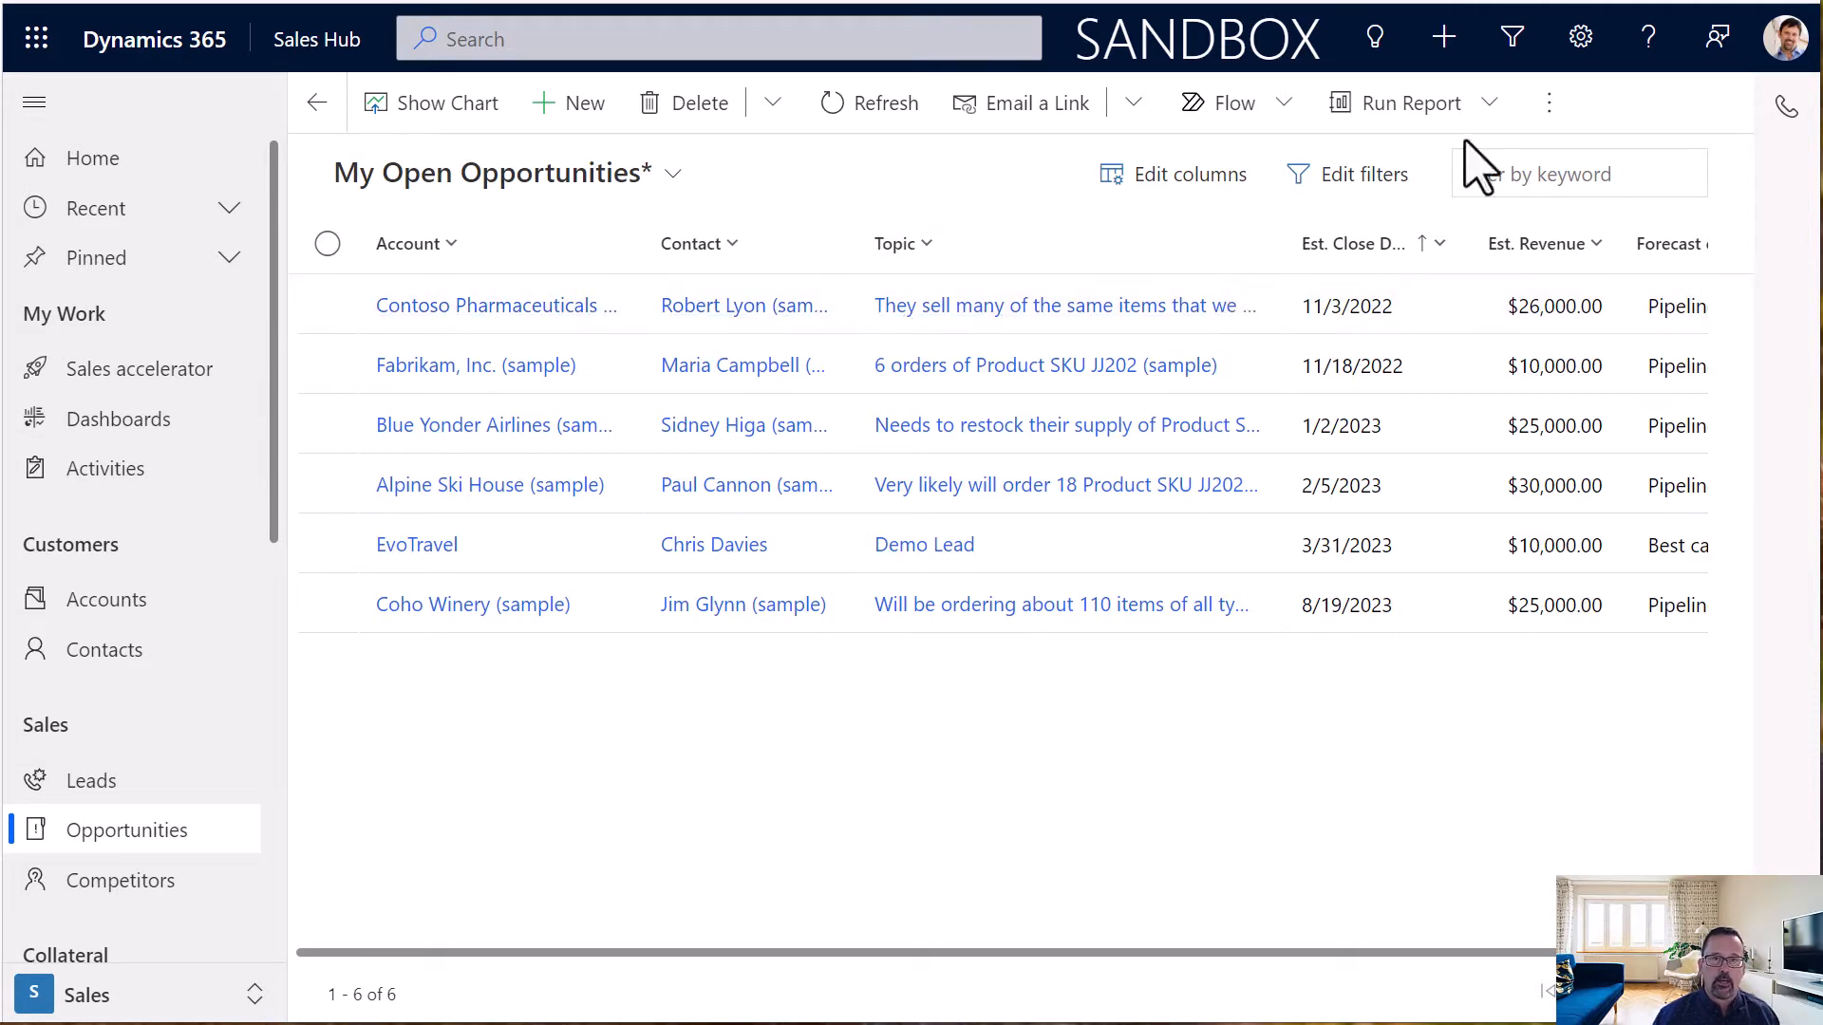
# - Save the modified layout as a new personal view named My Open Opportunities with the description "My Custom Oppty"
pyautogui.click(1548, 105)
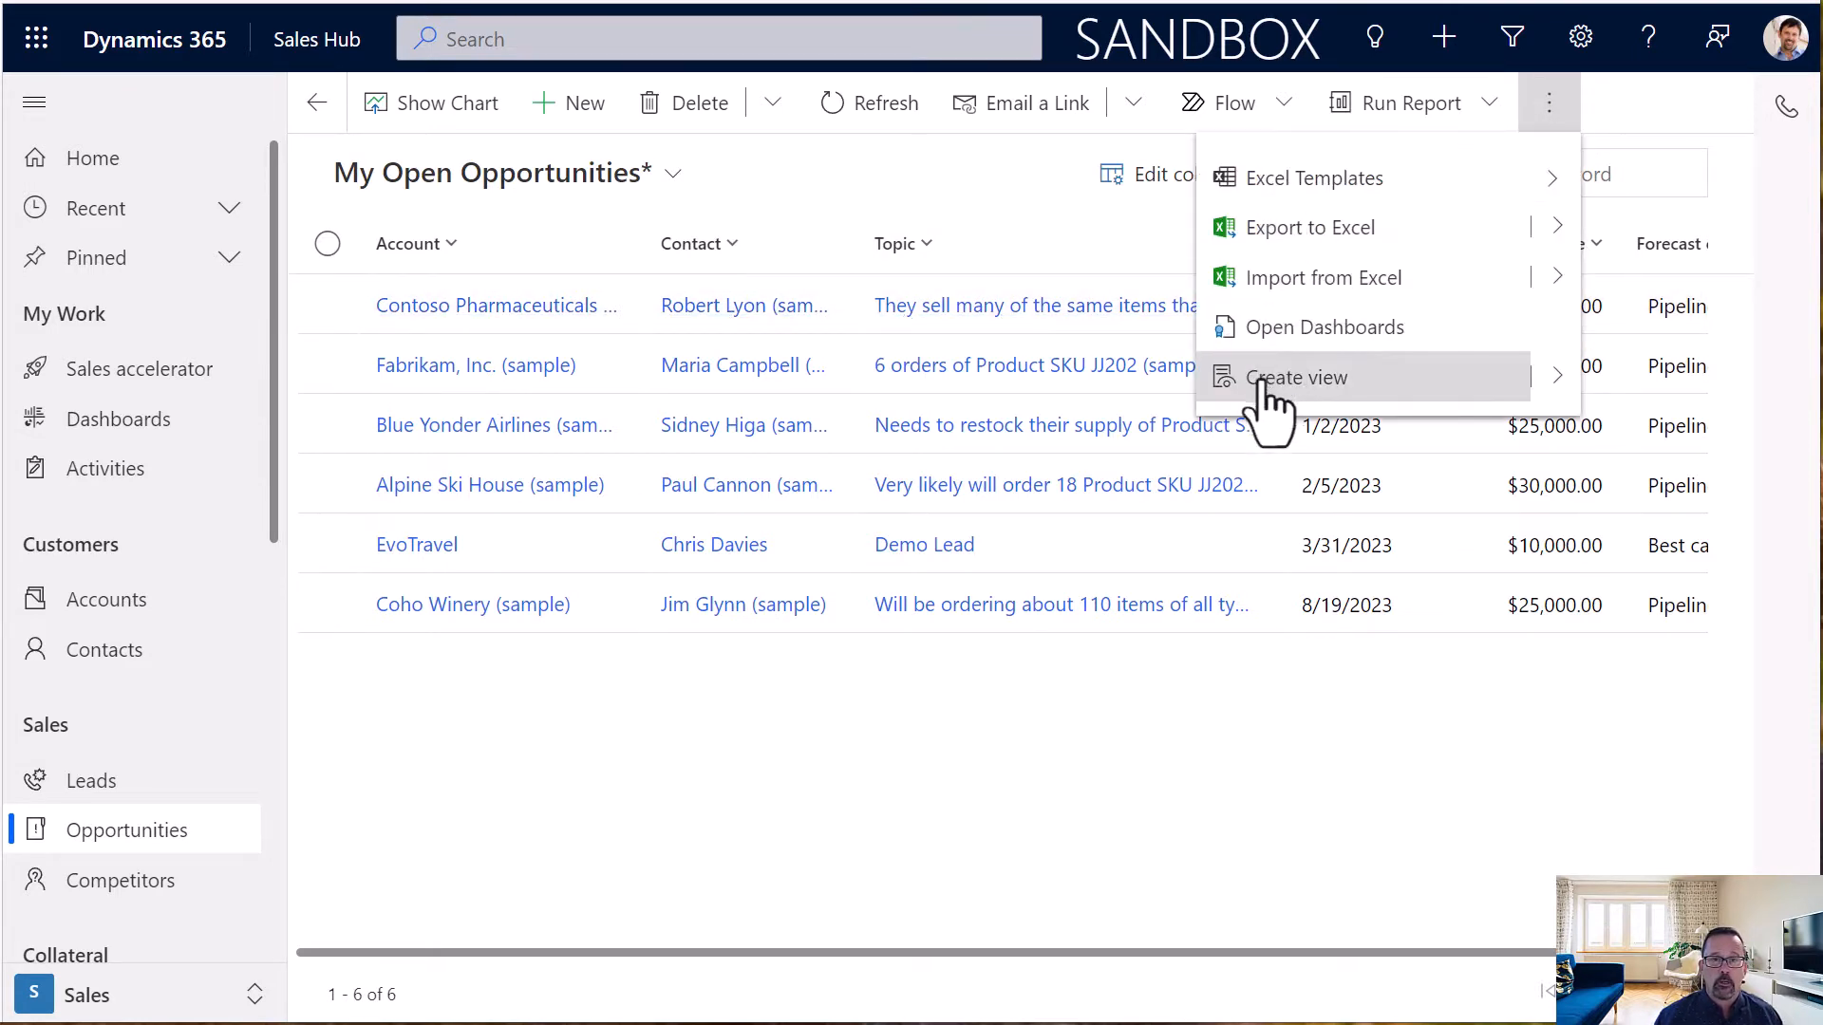
pyautogui.moveTo(1296, 381)
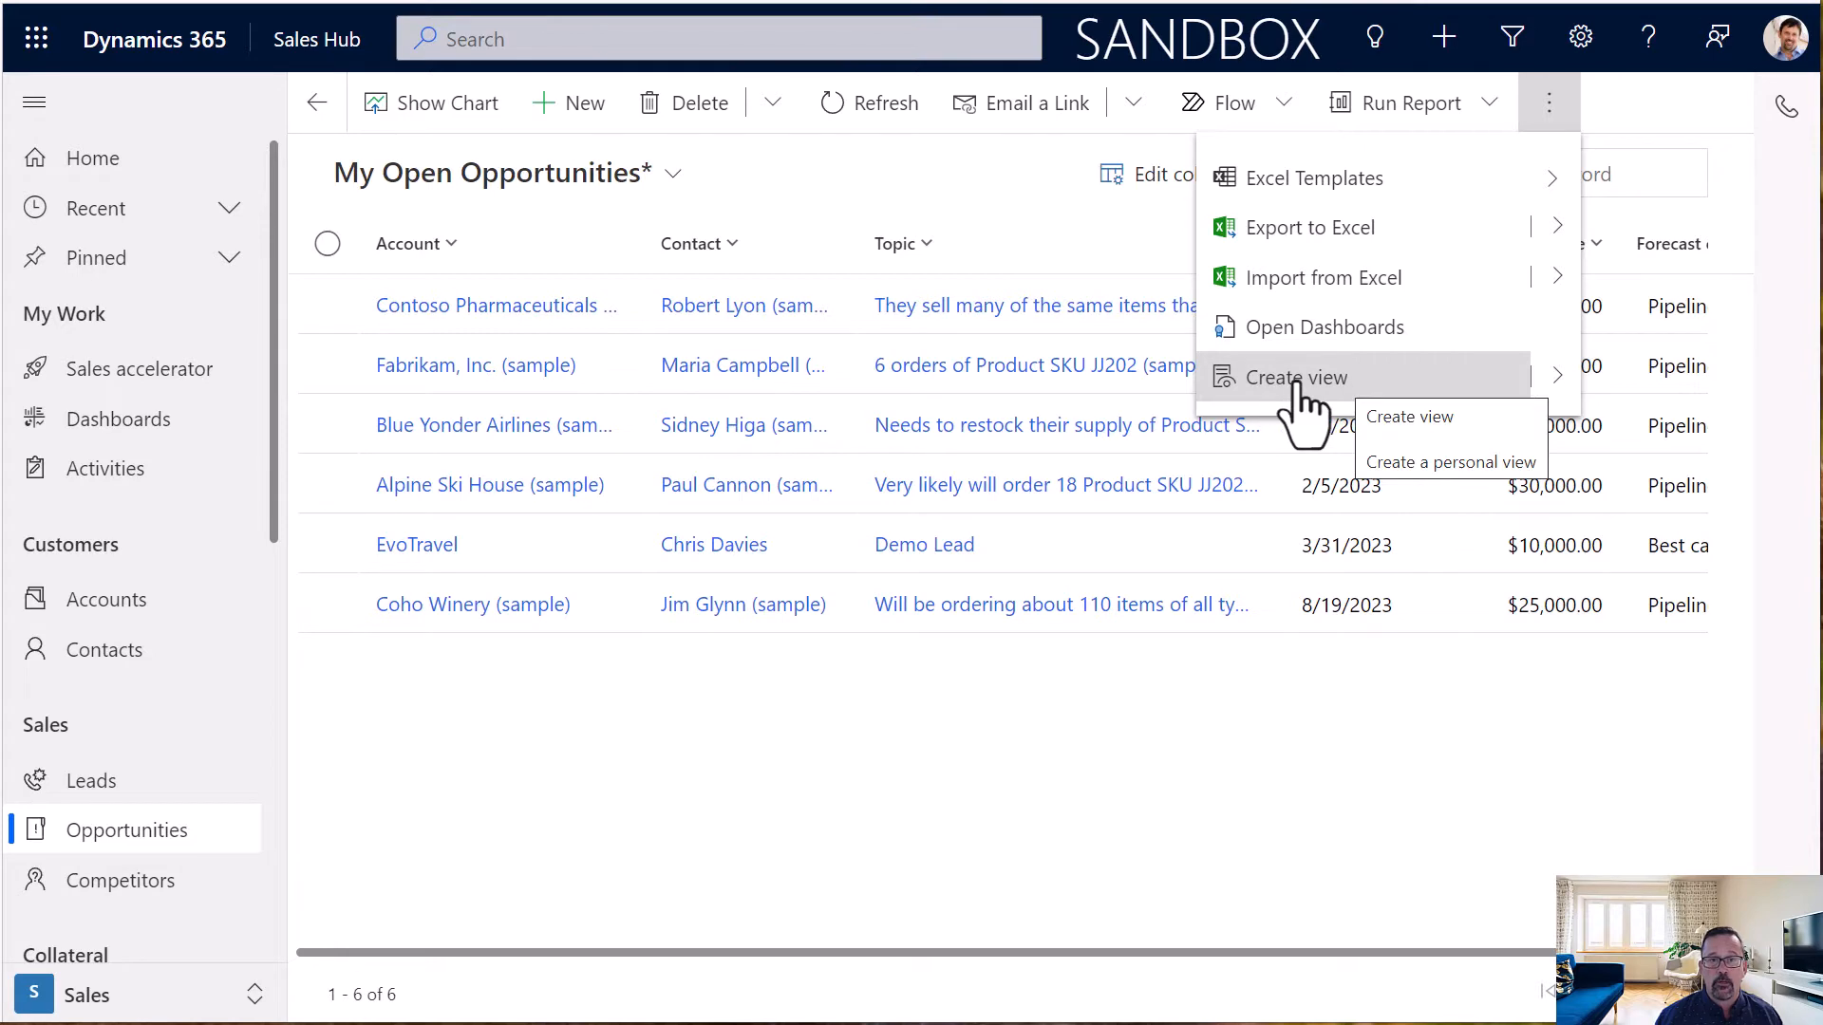
pyautogui.click(1560, 381)
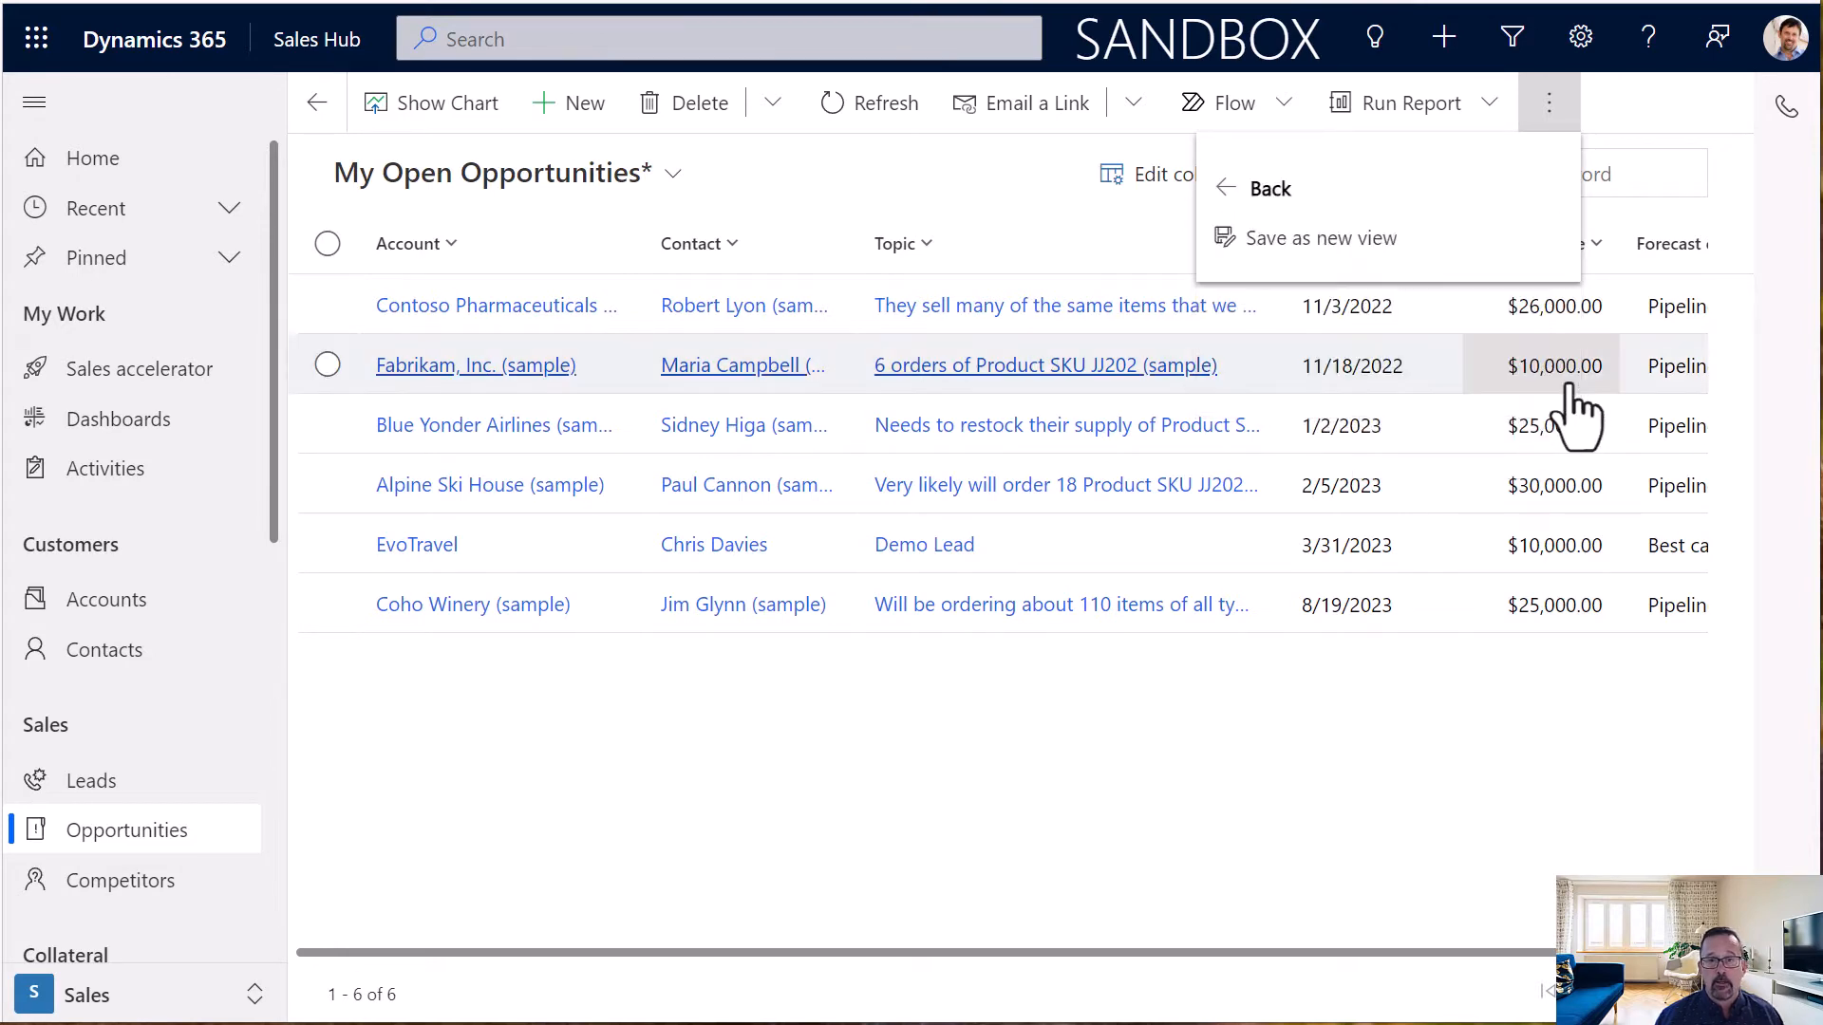
pyautogui.click(1330, 245)
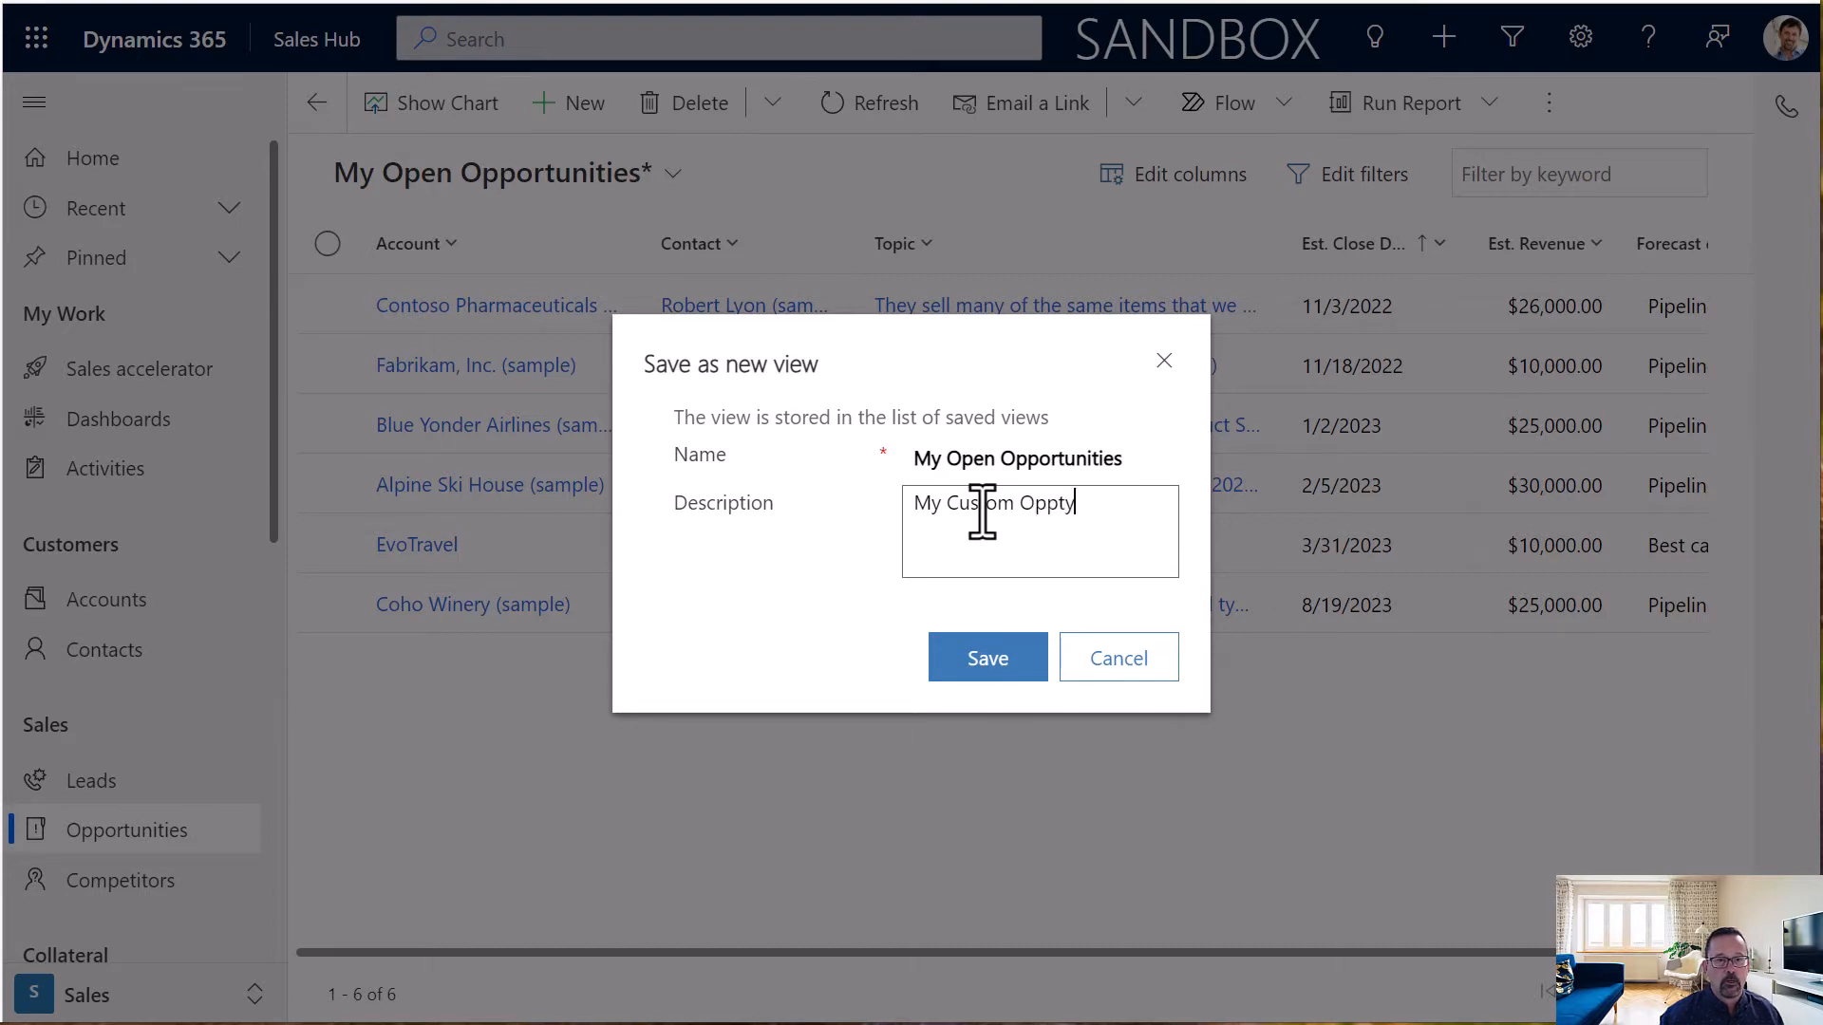
pyautogui.click(1012, 663)
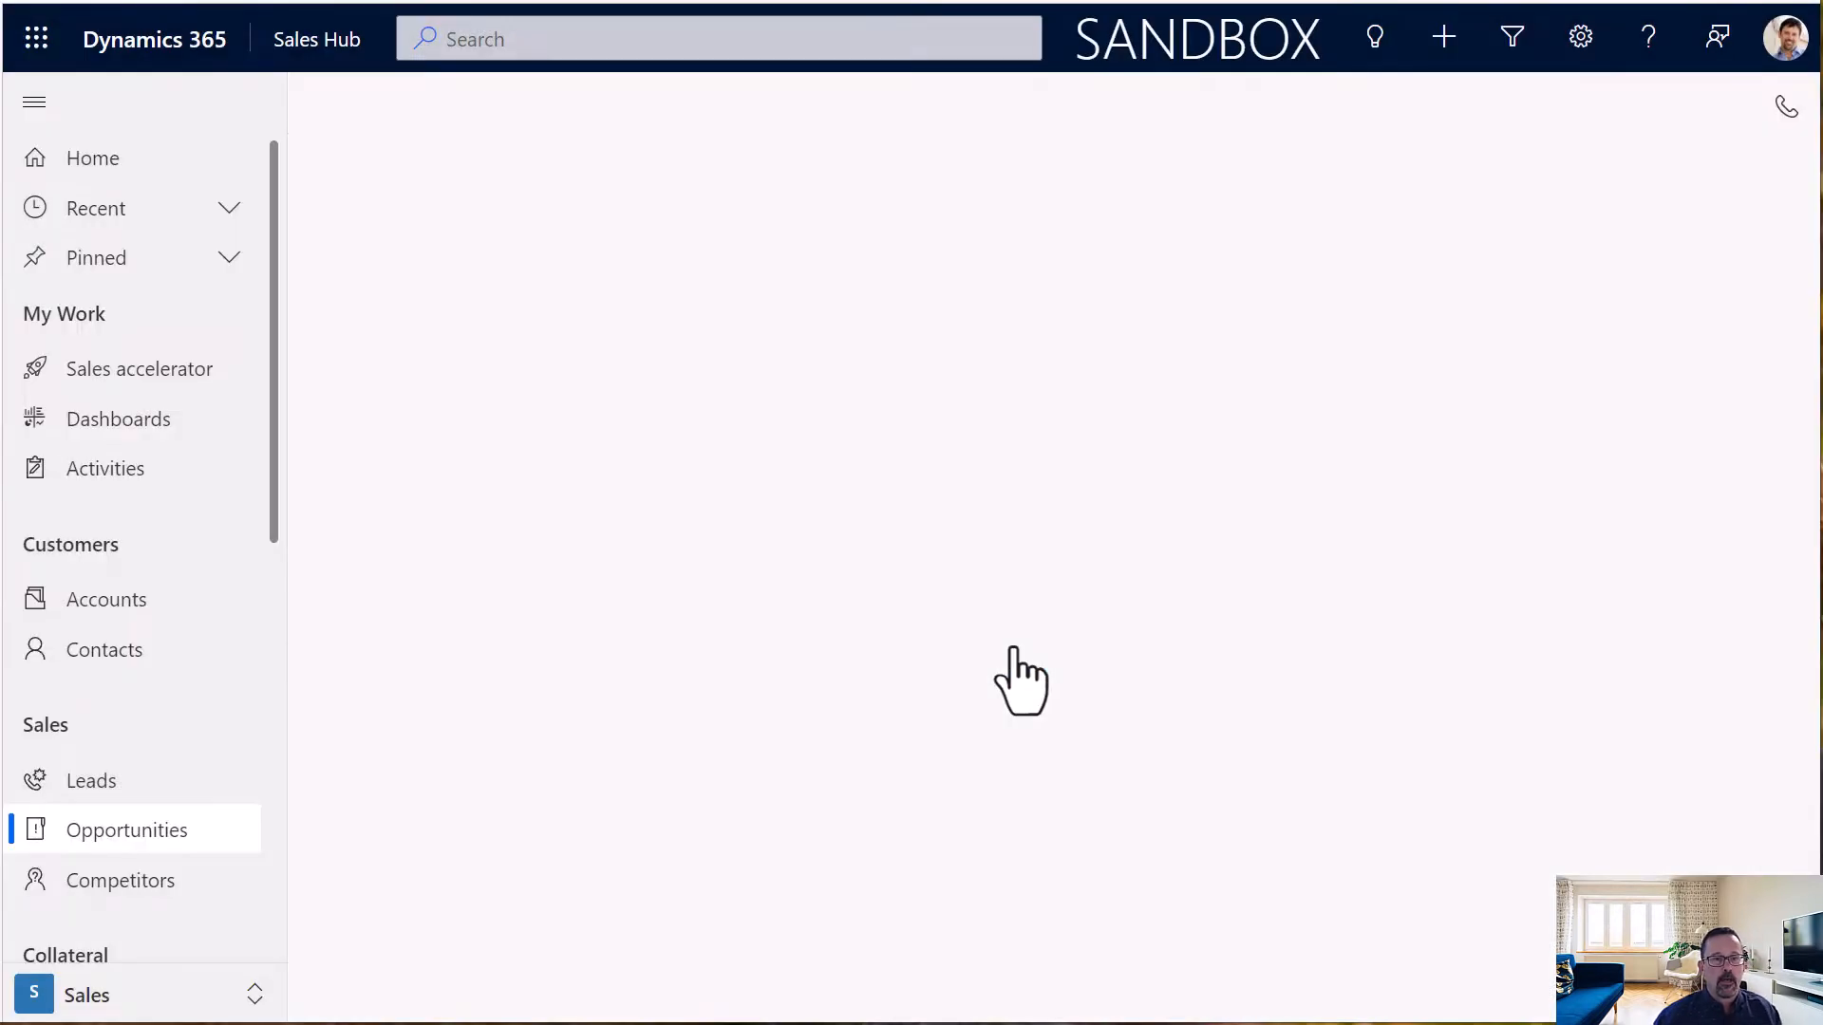
# - Switch to the system My Open Opportunities view and review the list of personal and system views
pyautogui.click(662, 175)
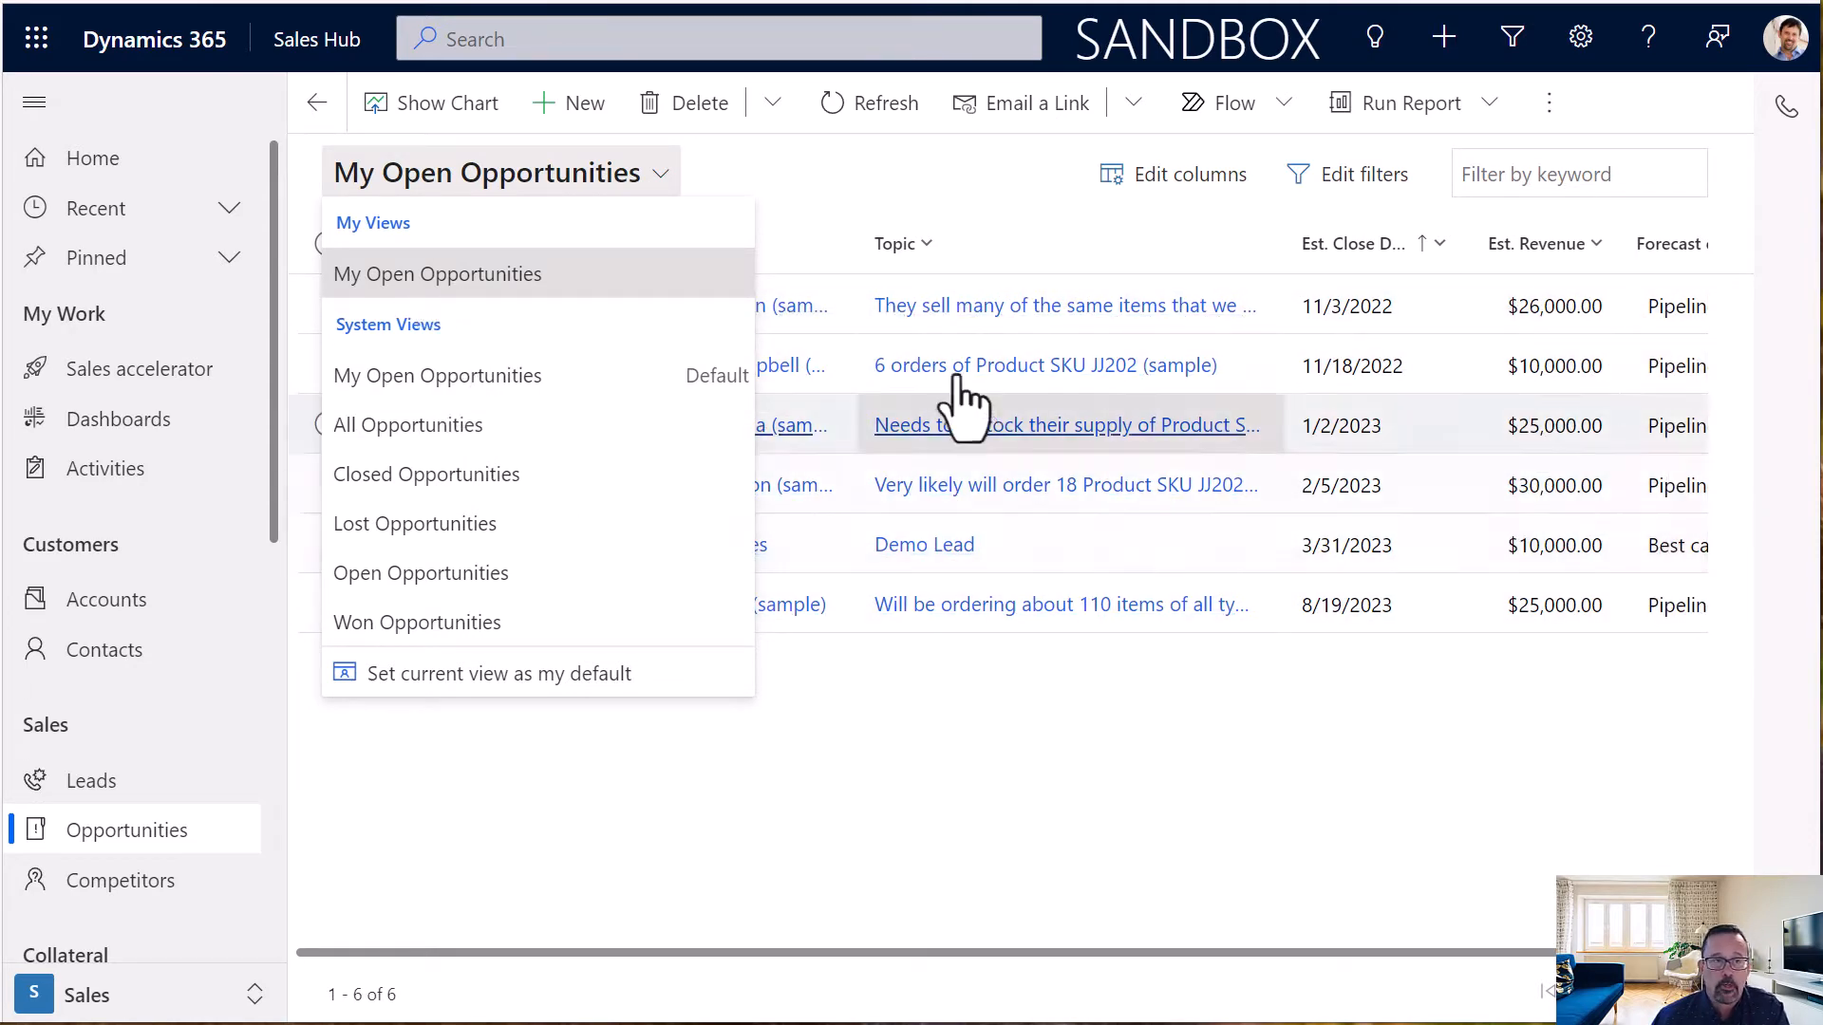
pyautogui.click(382, 376)
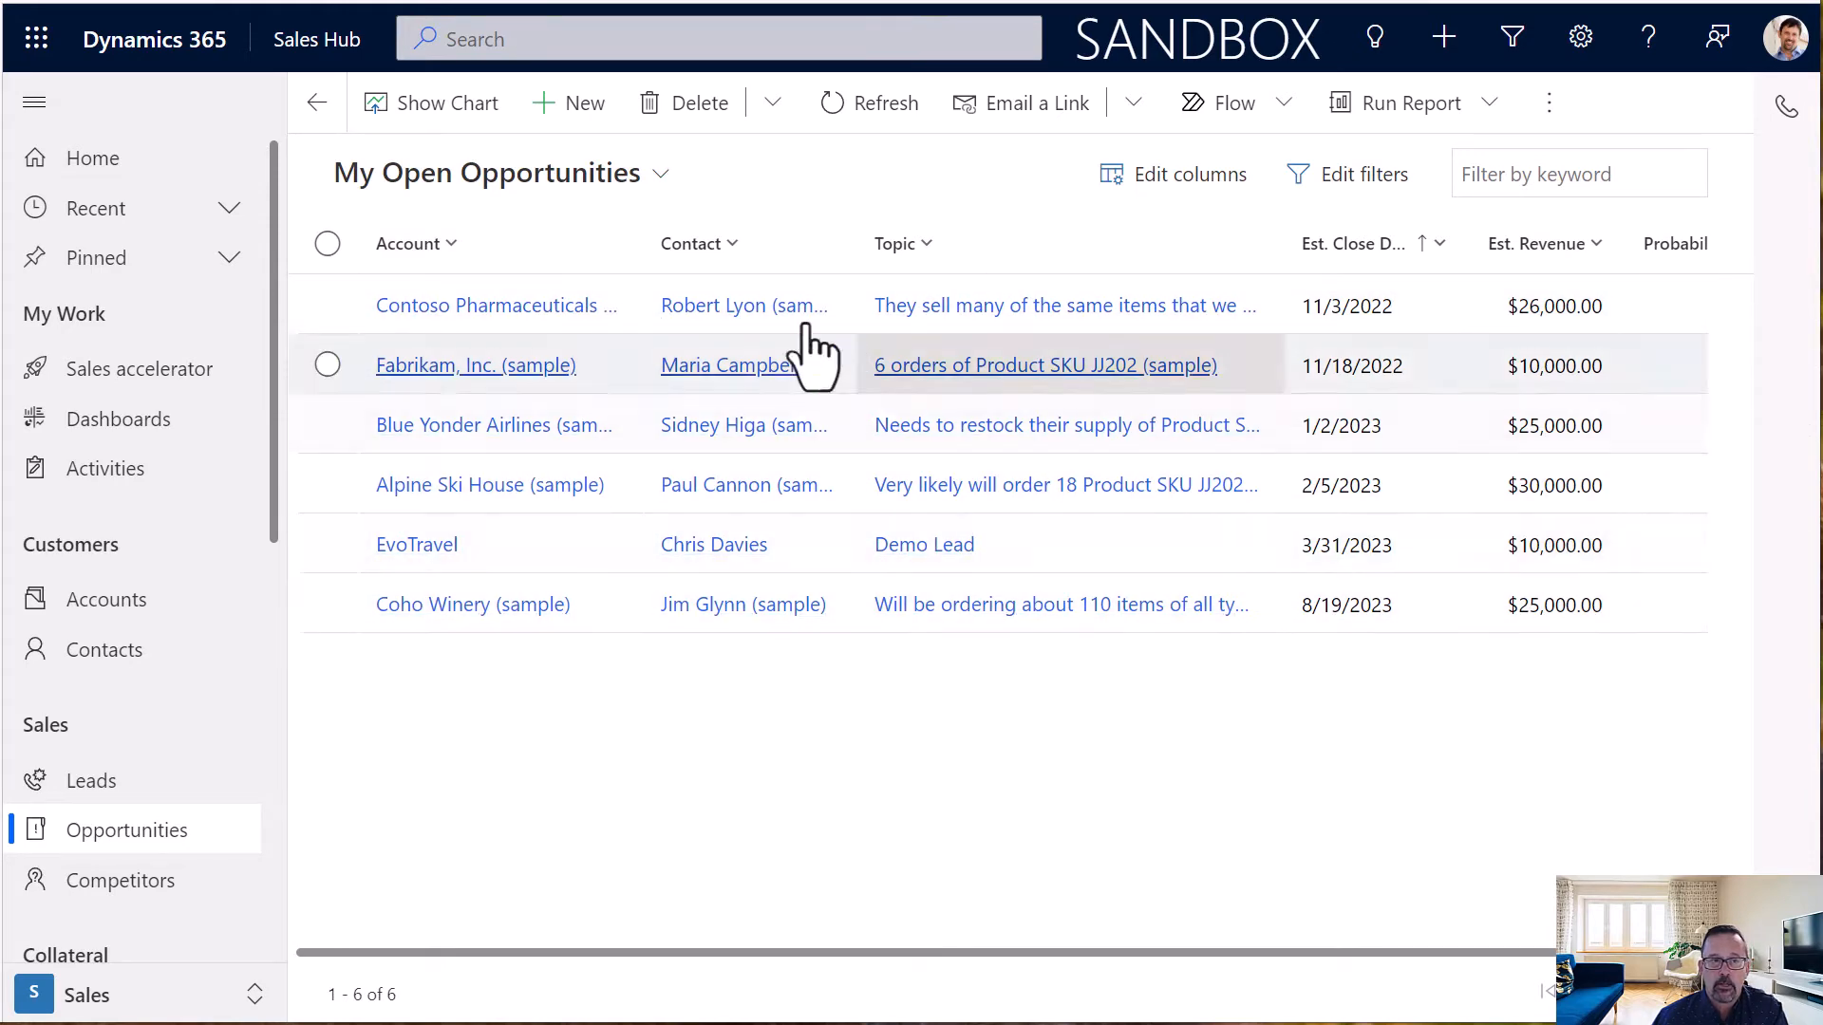
pyautogui.click(657, 180)
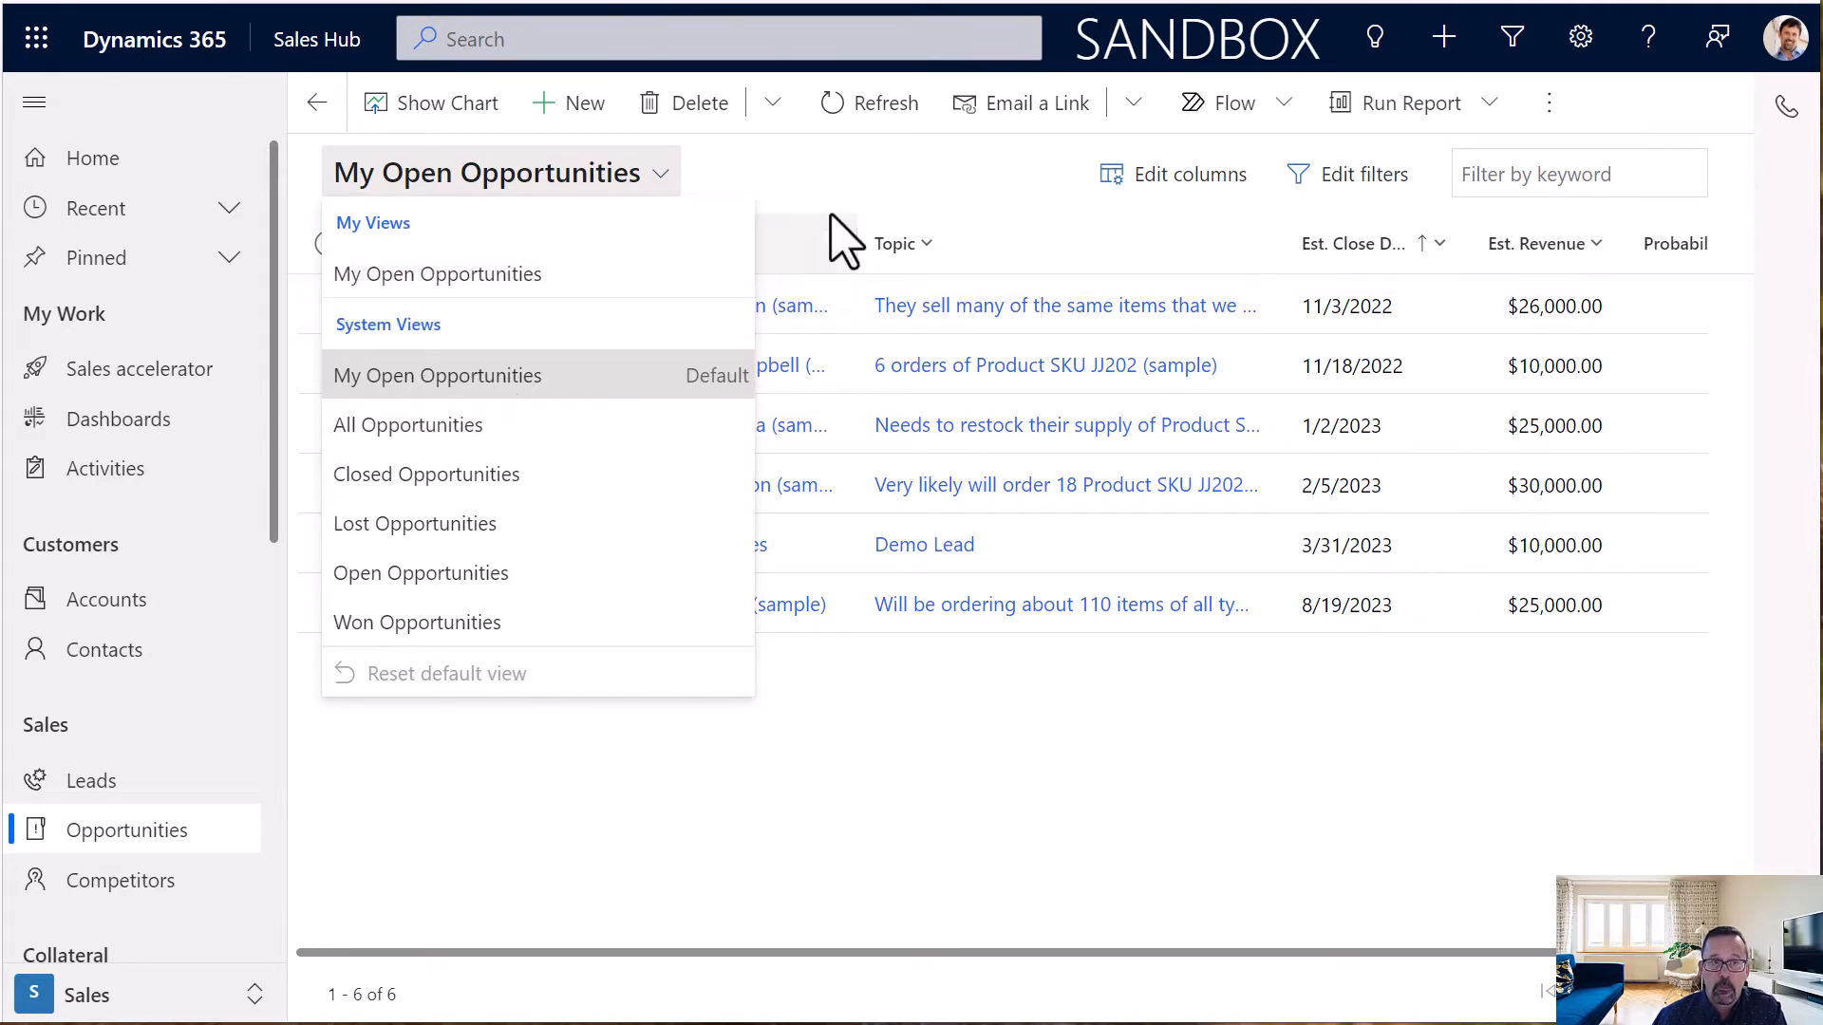
pyautogui.click(839, 190)
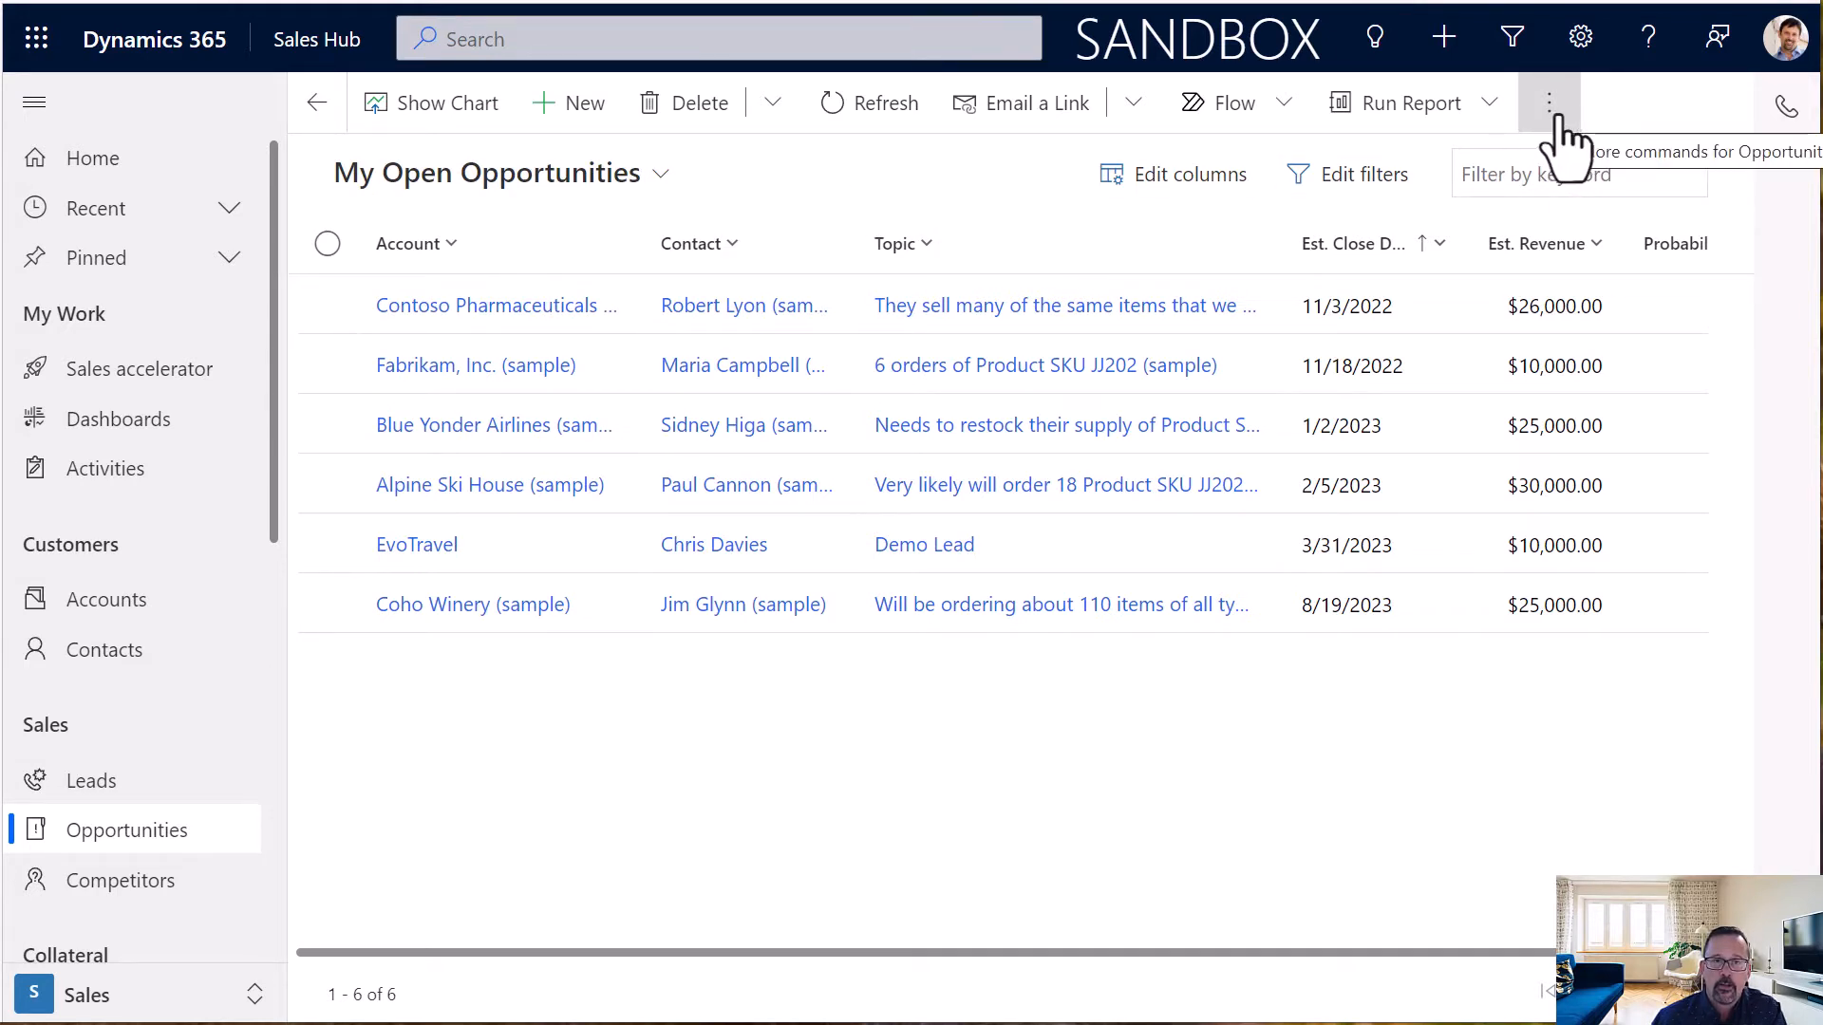
pyautogui.click(657, 179)
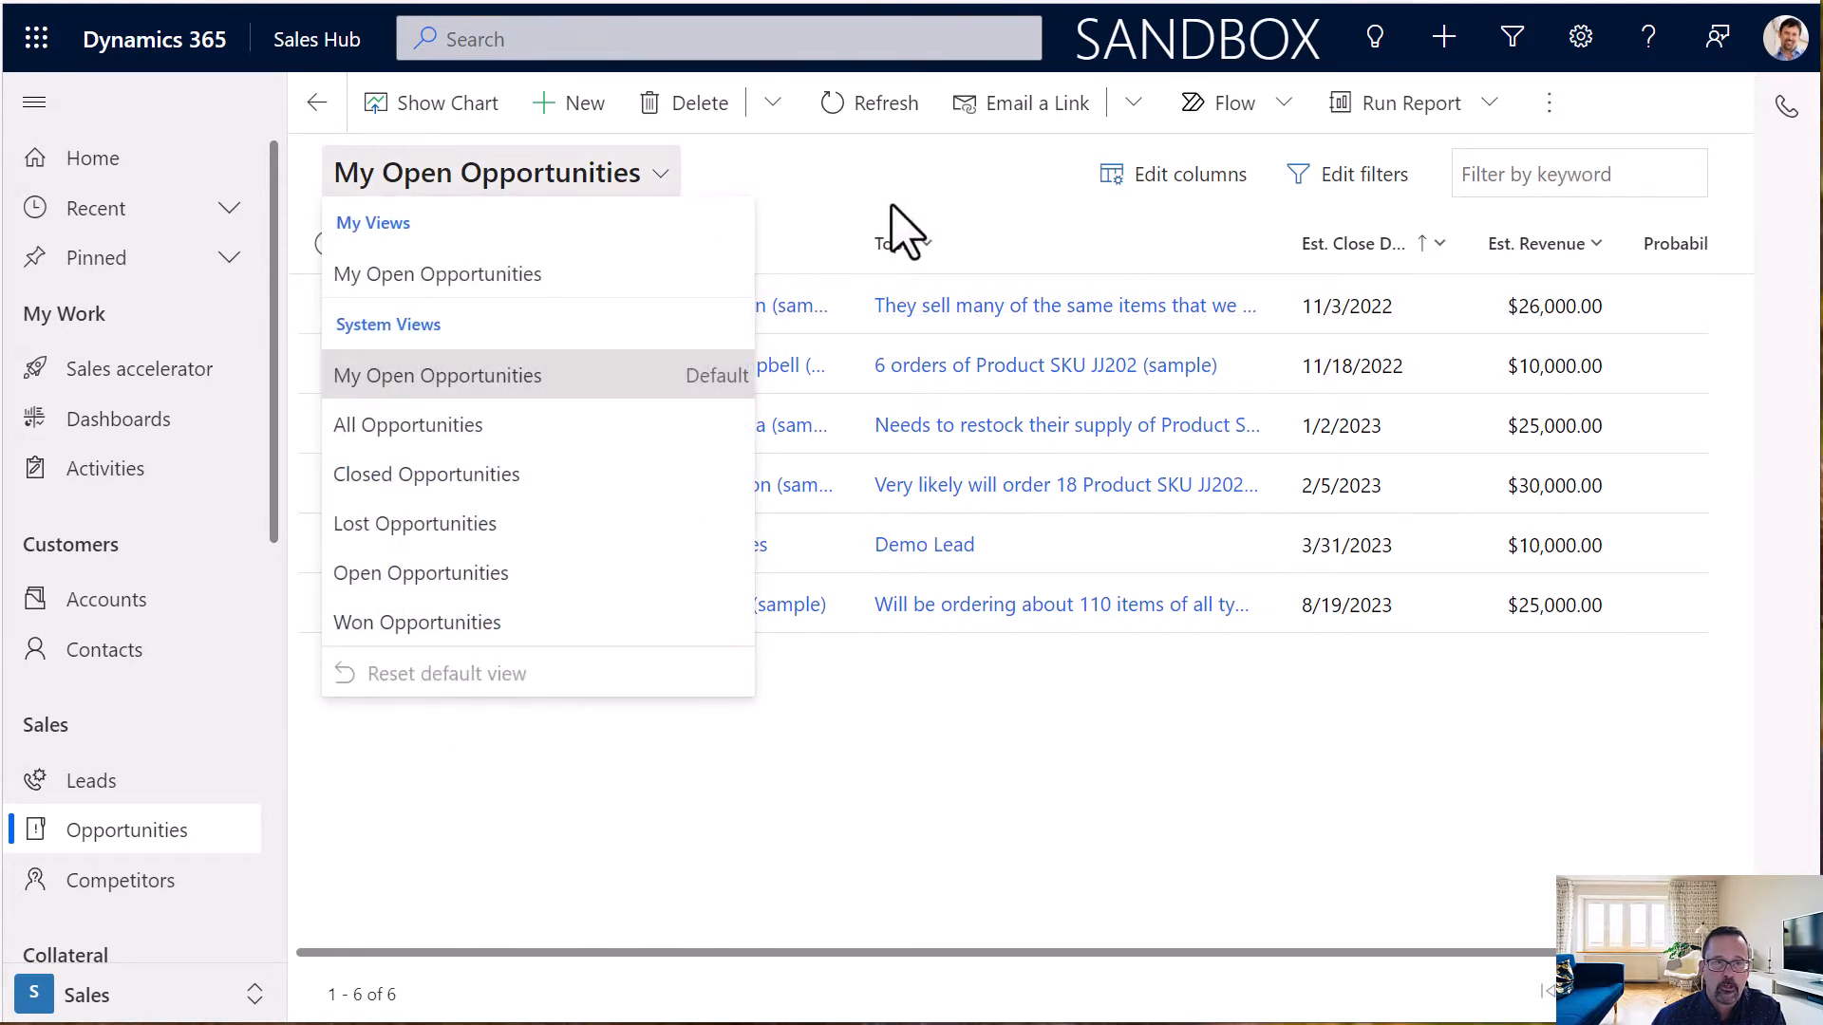
pyautogui.click(722, 187)
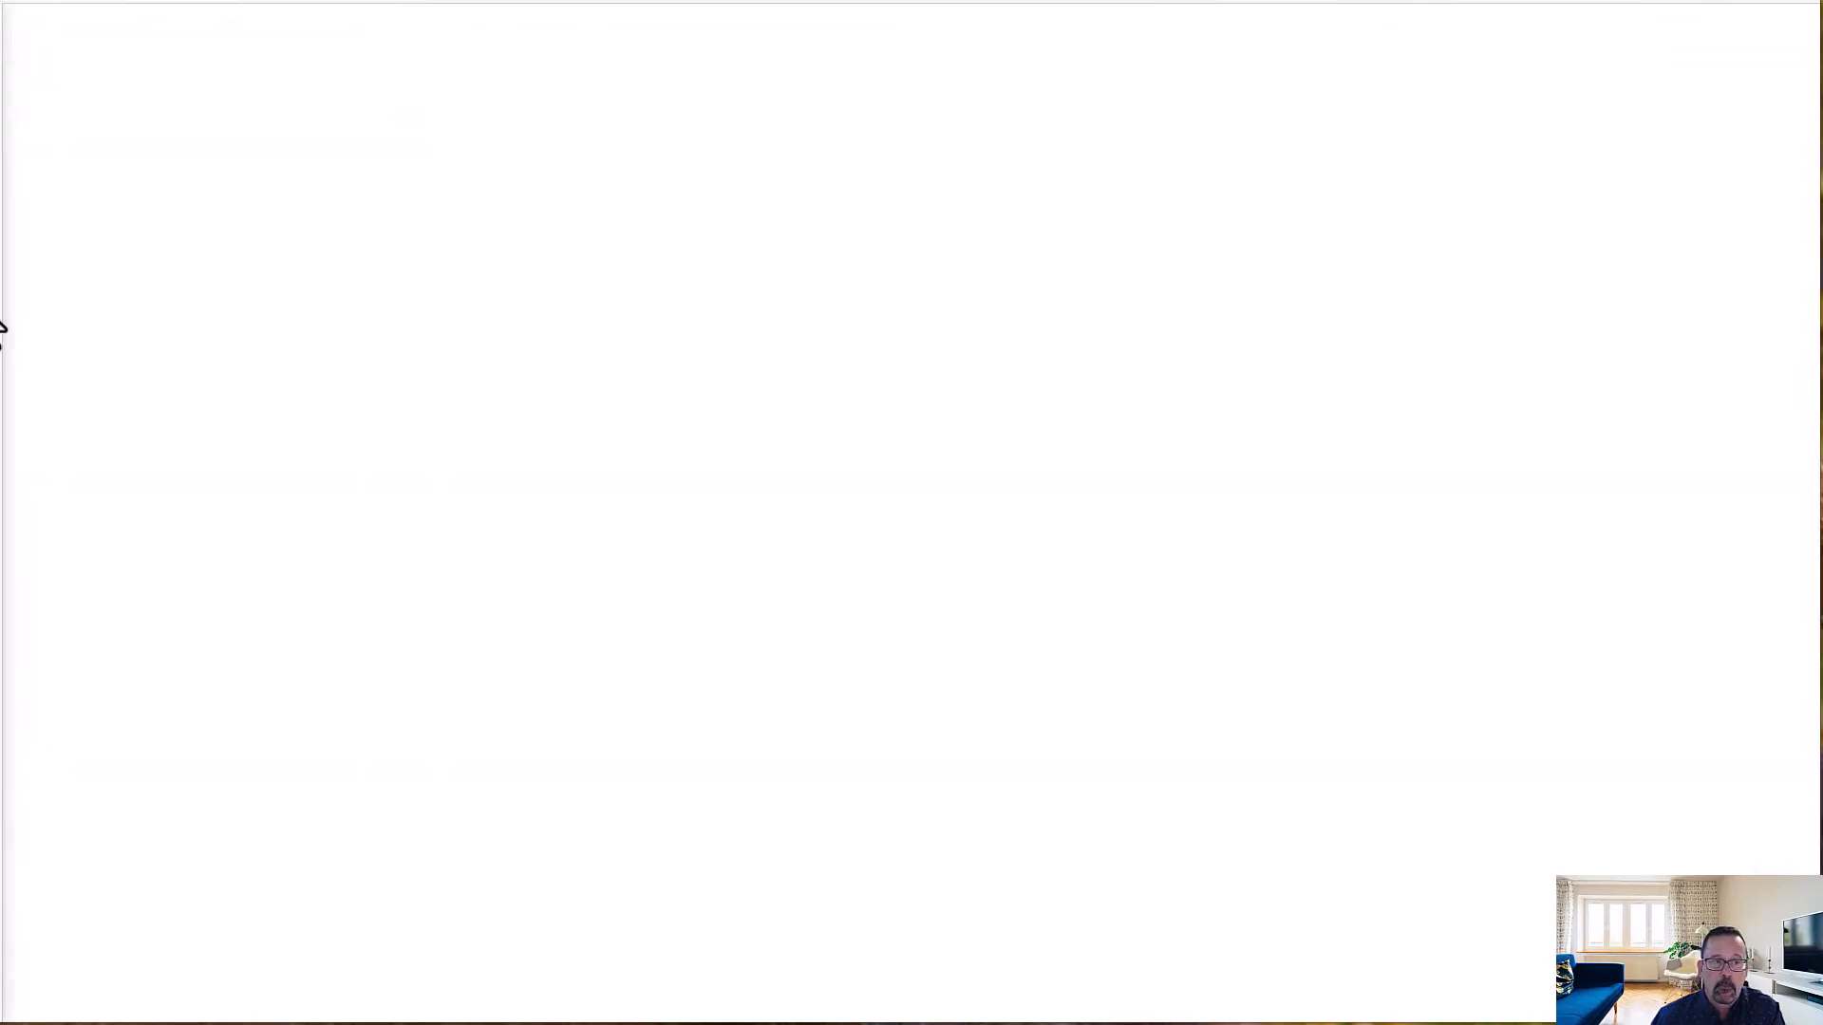
# - Switch to the Power Platform admin center and turn on Modern advanced find in model-driven apps in the environment's feature settings
pyautogui.click(114, 342)
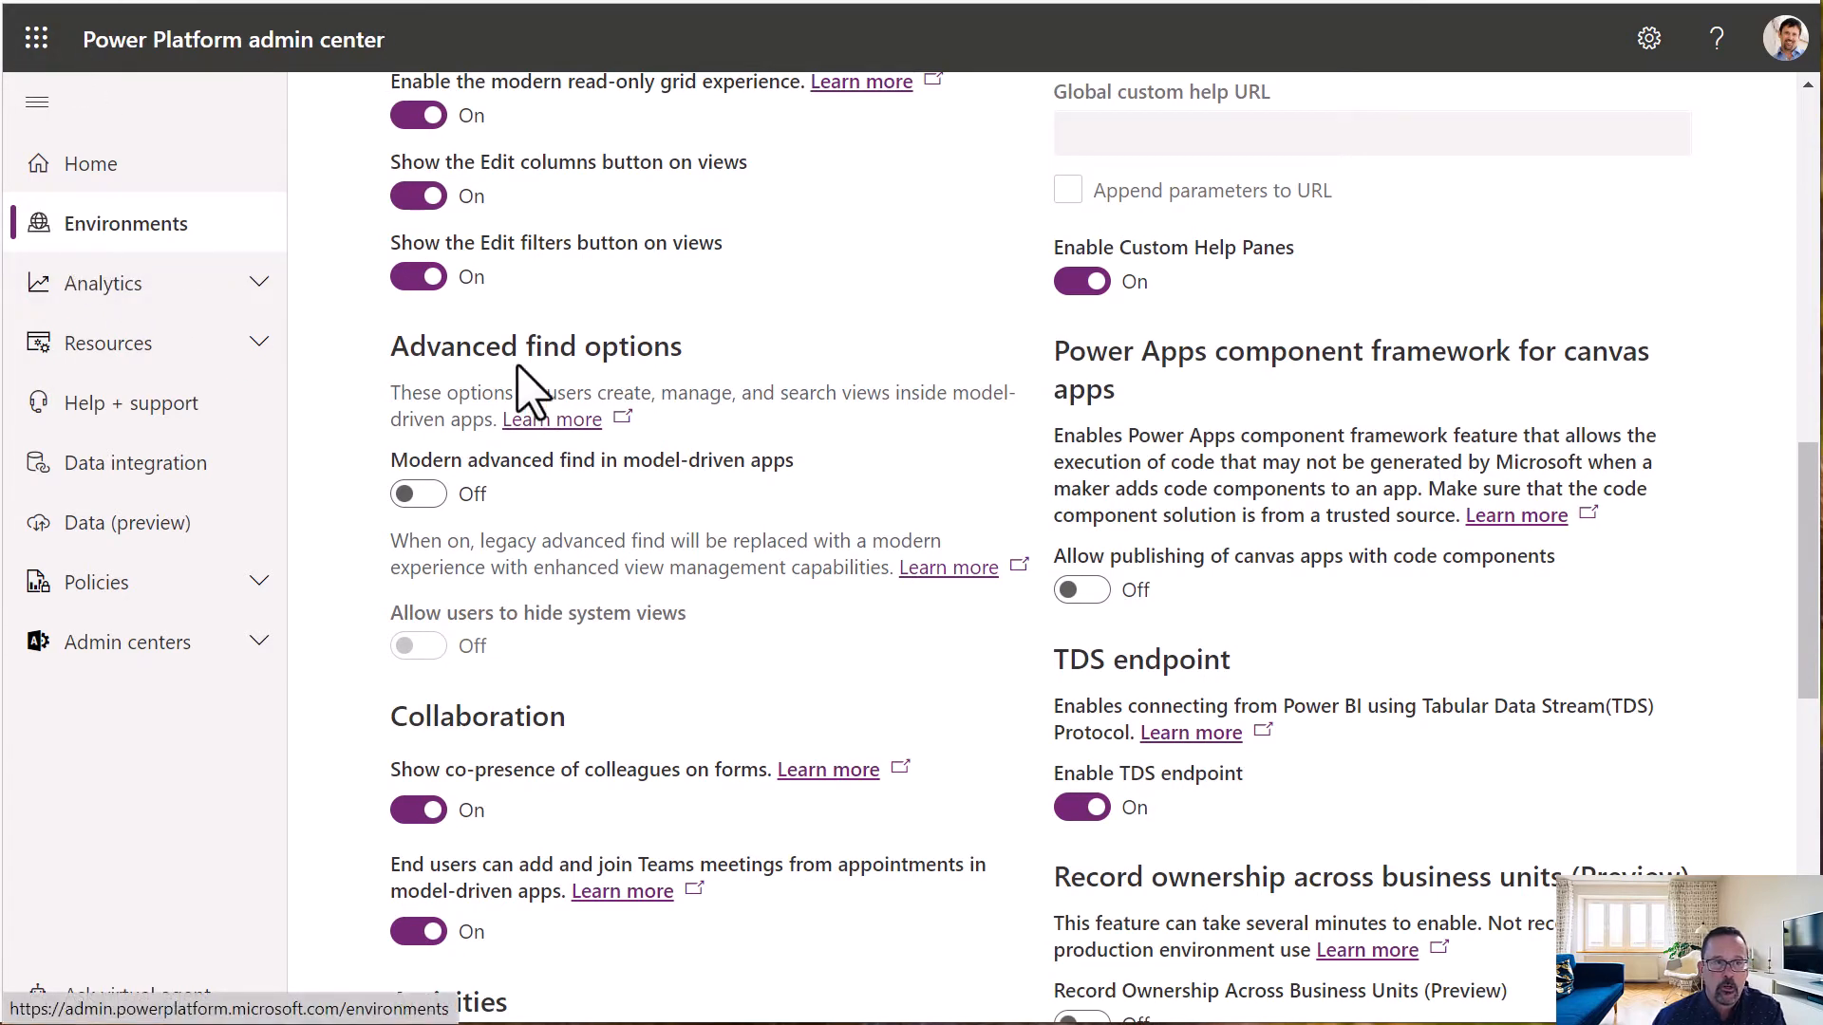
pyautogui.scroll(2, 835, 385)
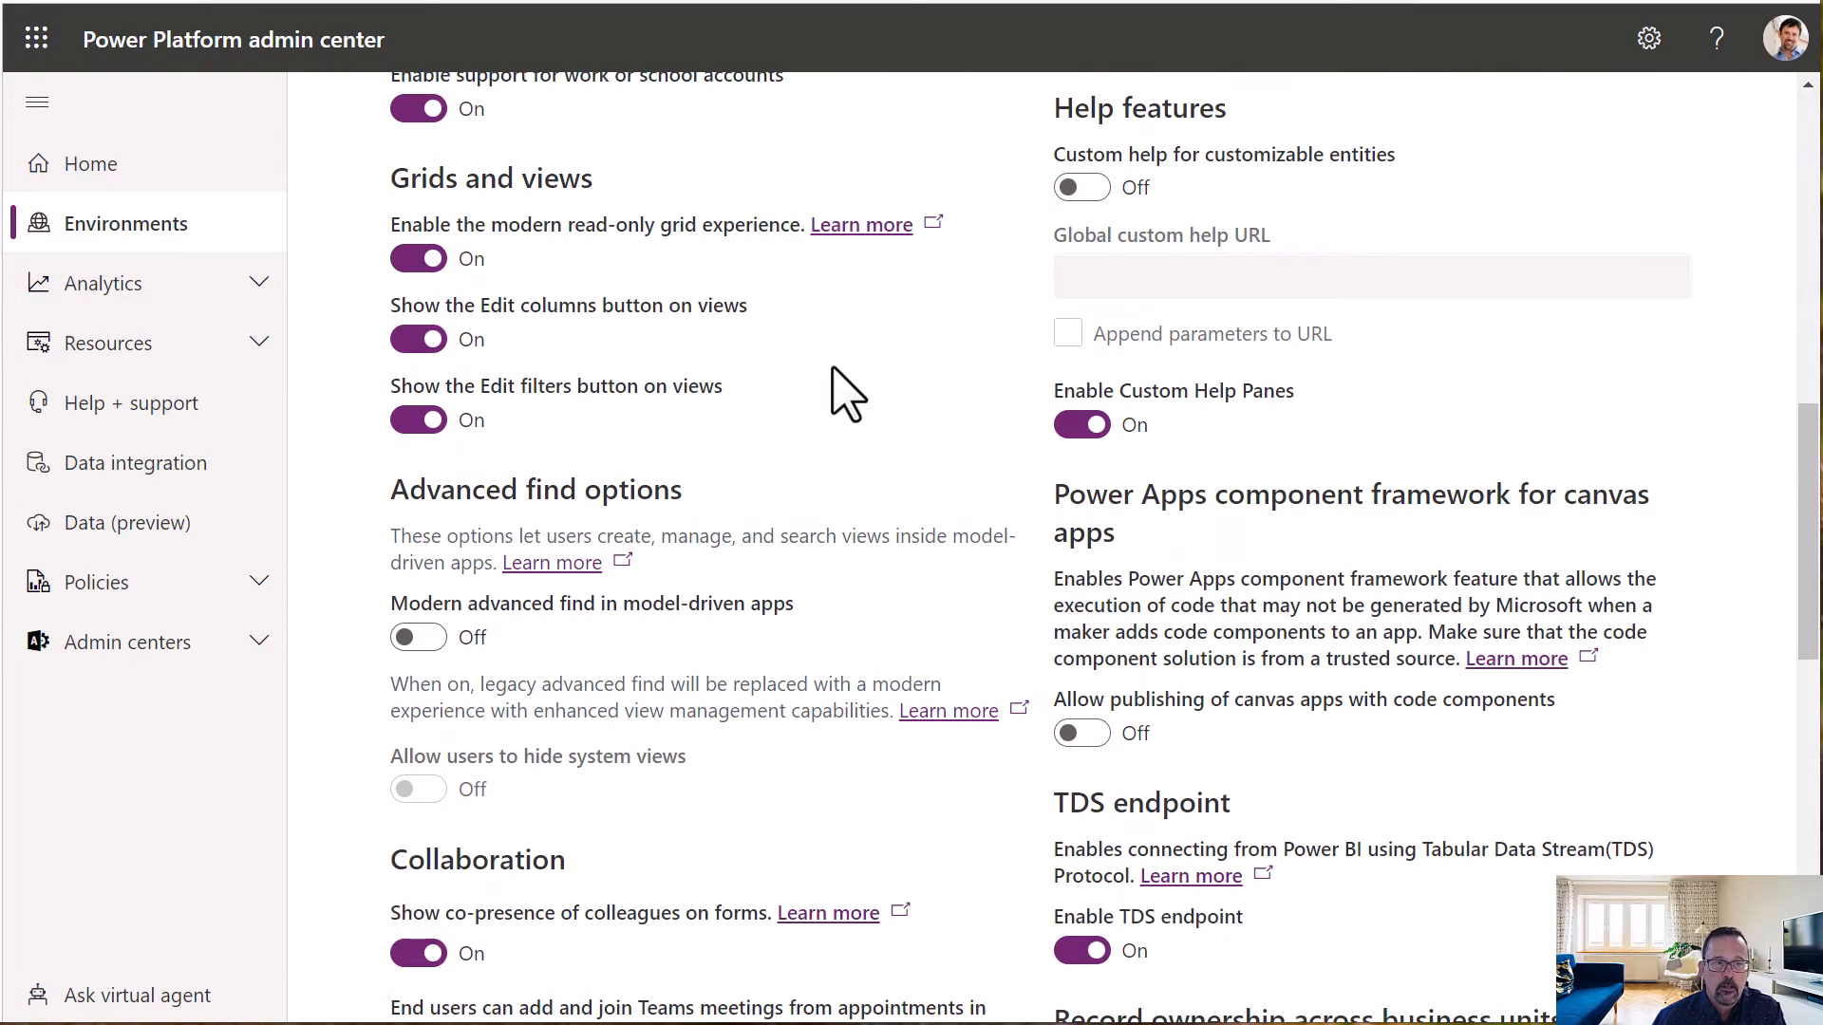
pyautogui.scroll(-3, 840, 385)
pyautogui.scroll(-3, 816, 233)
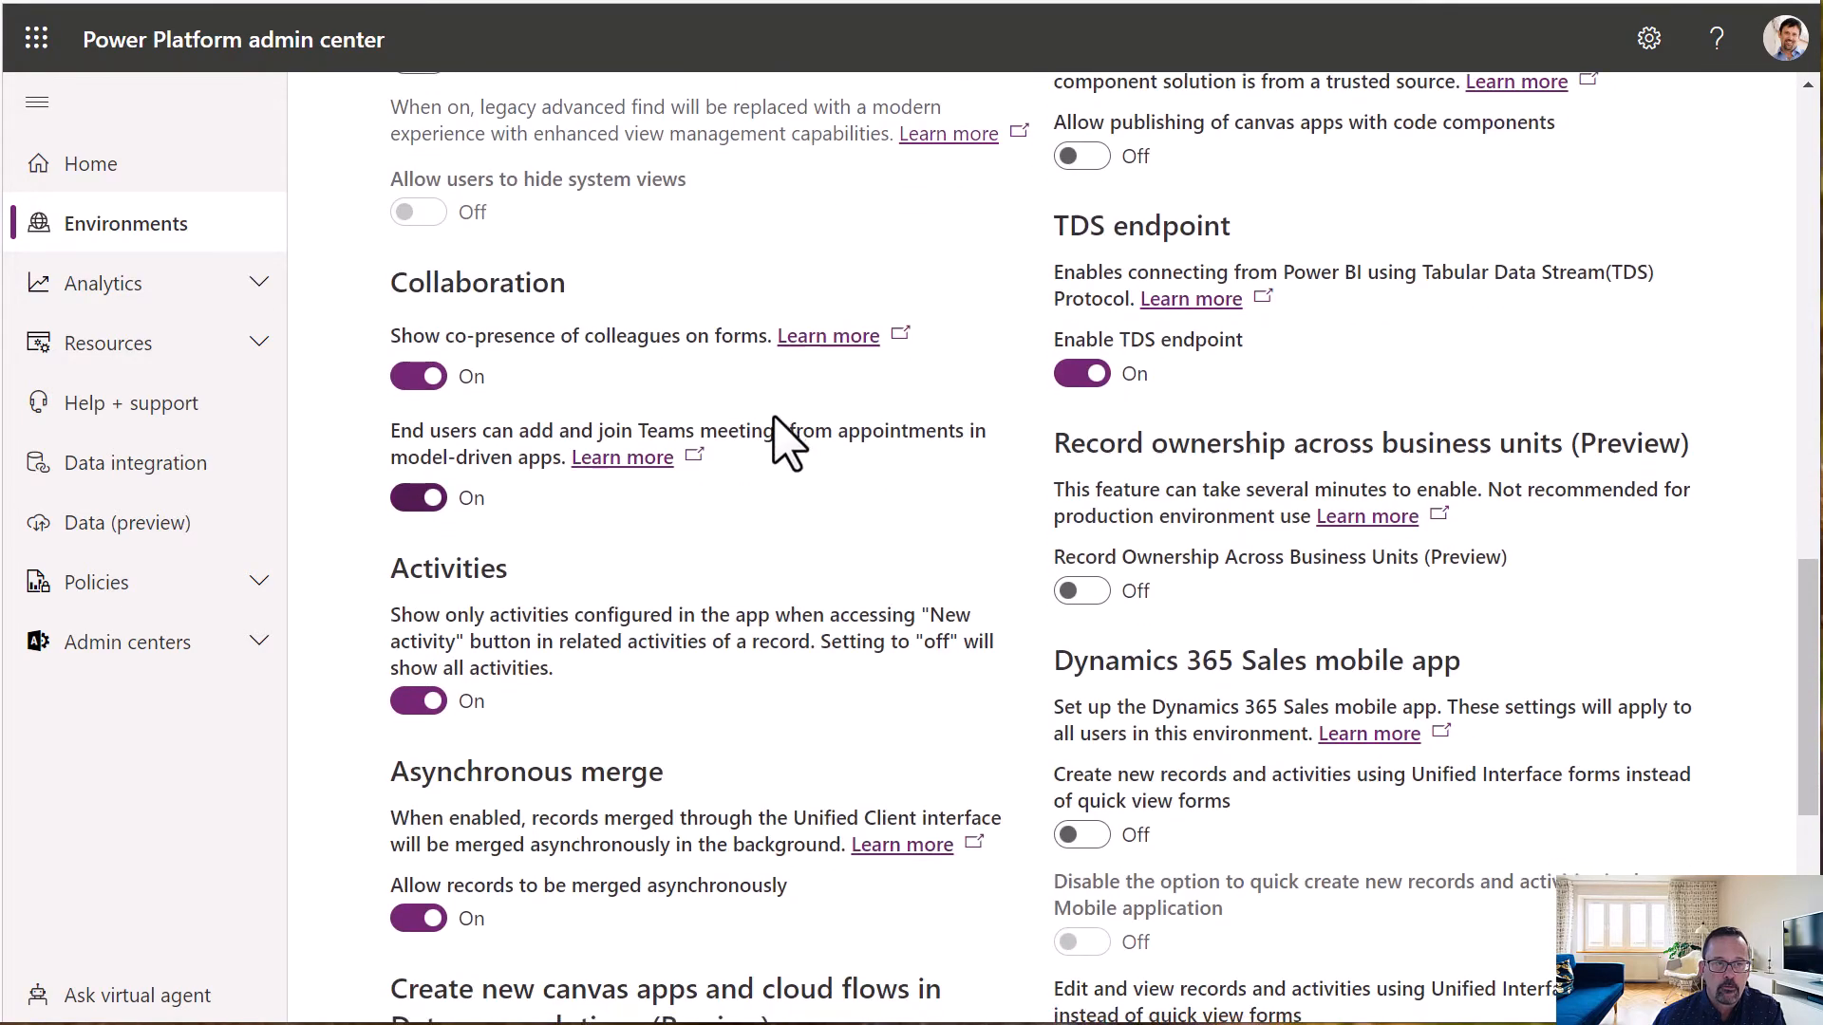
pyautogui.scroll(-3, 775, 418)
pyautogui.scroll(-4, 796, 421)
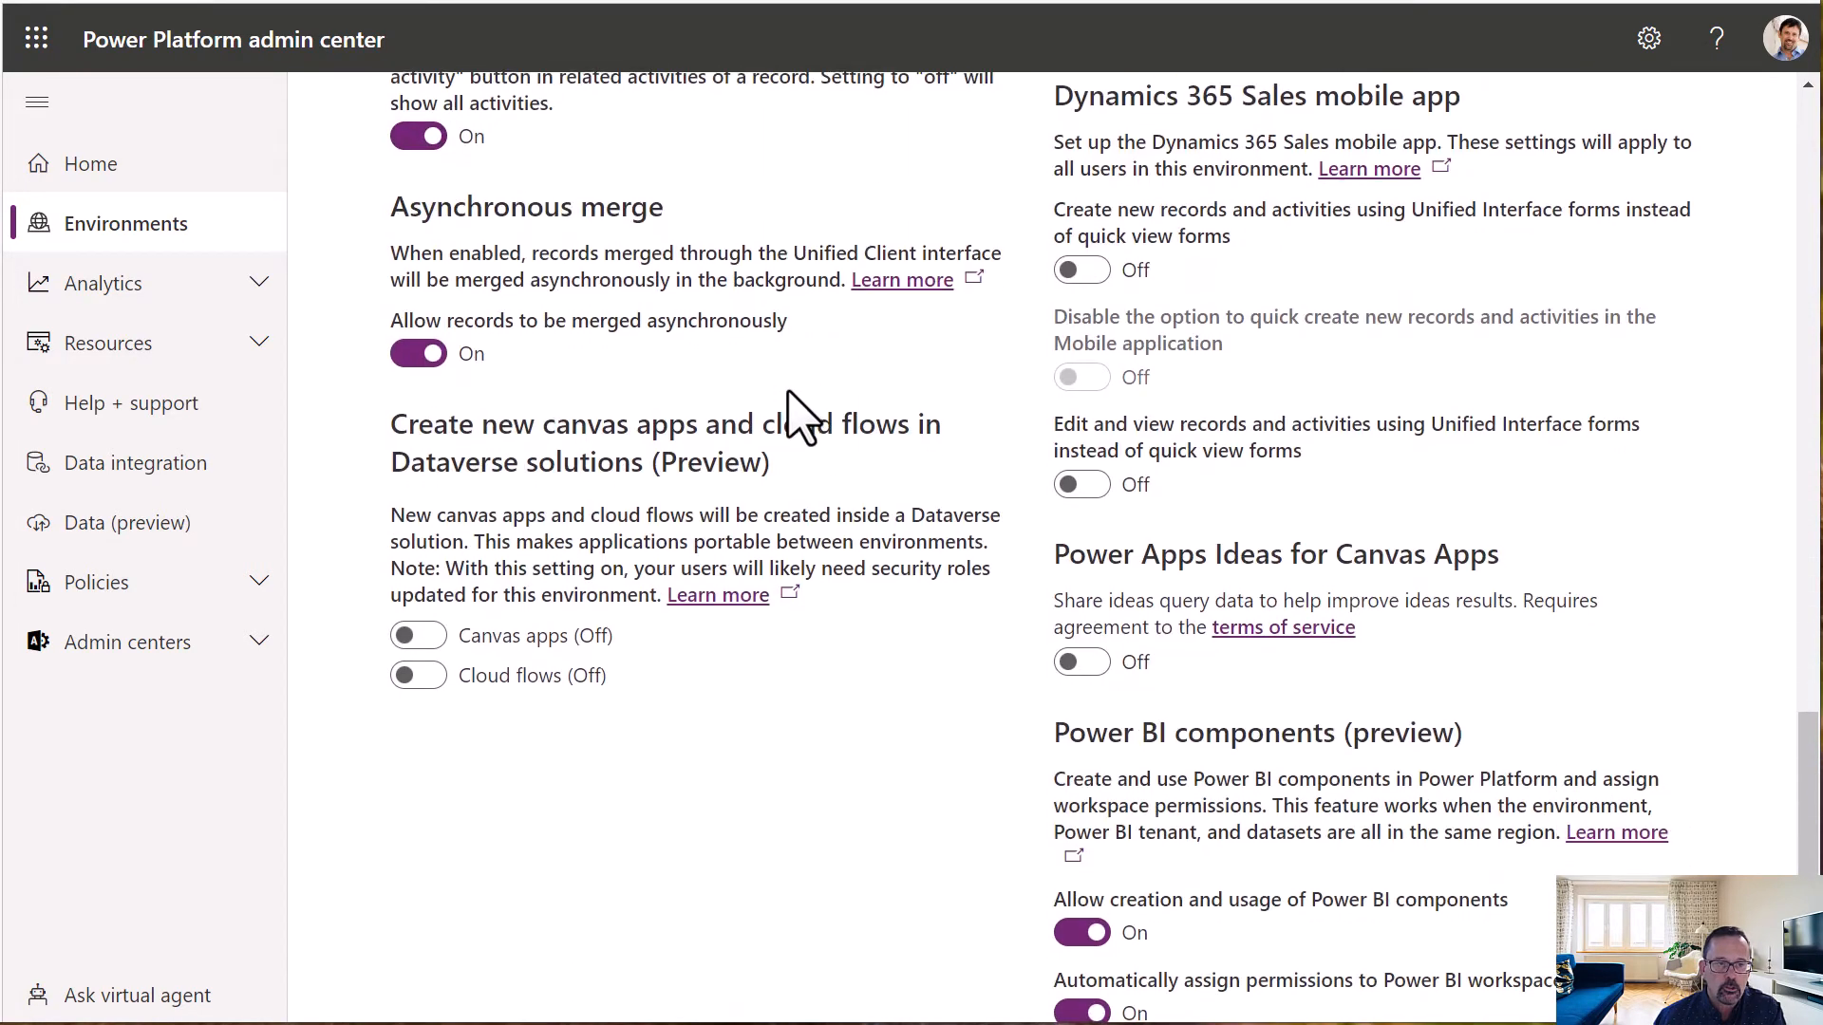
pyautogui.scroll(12, 794, 407)
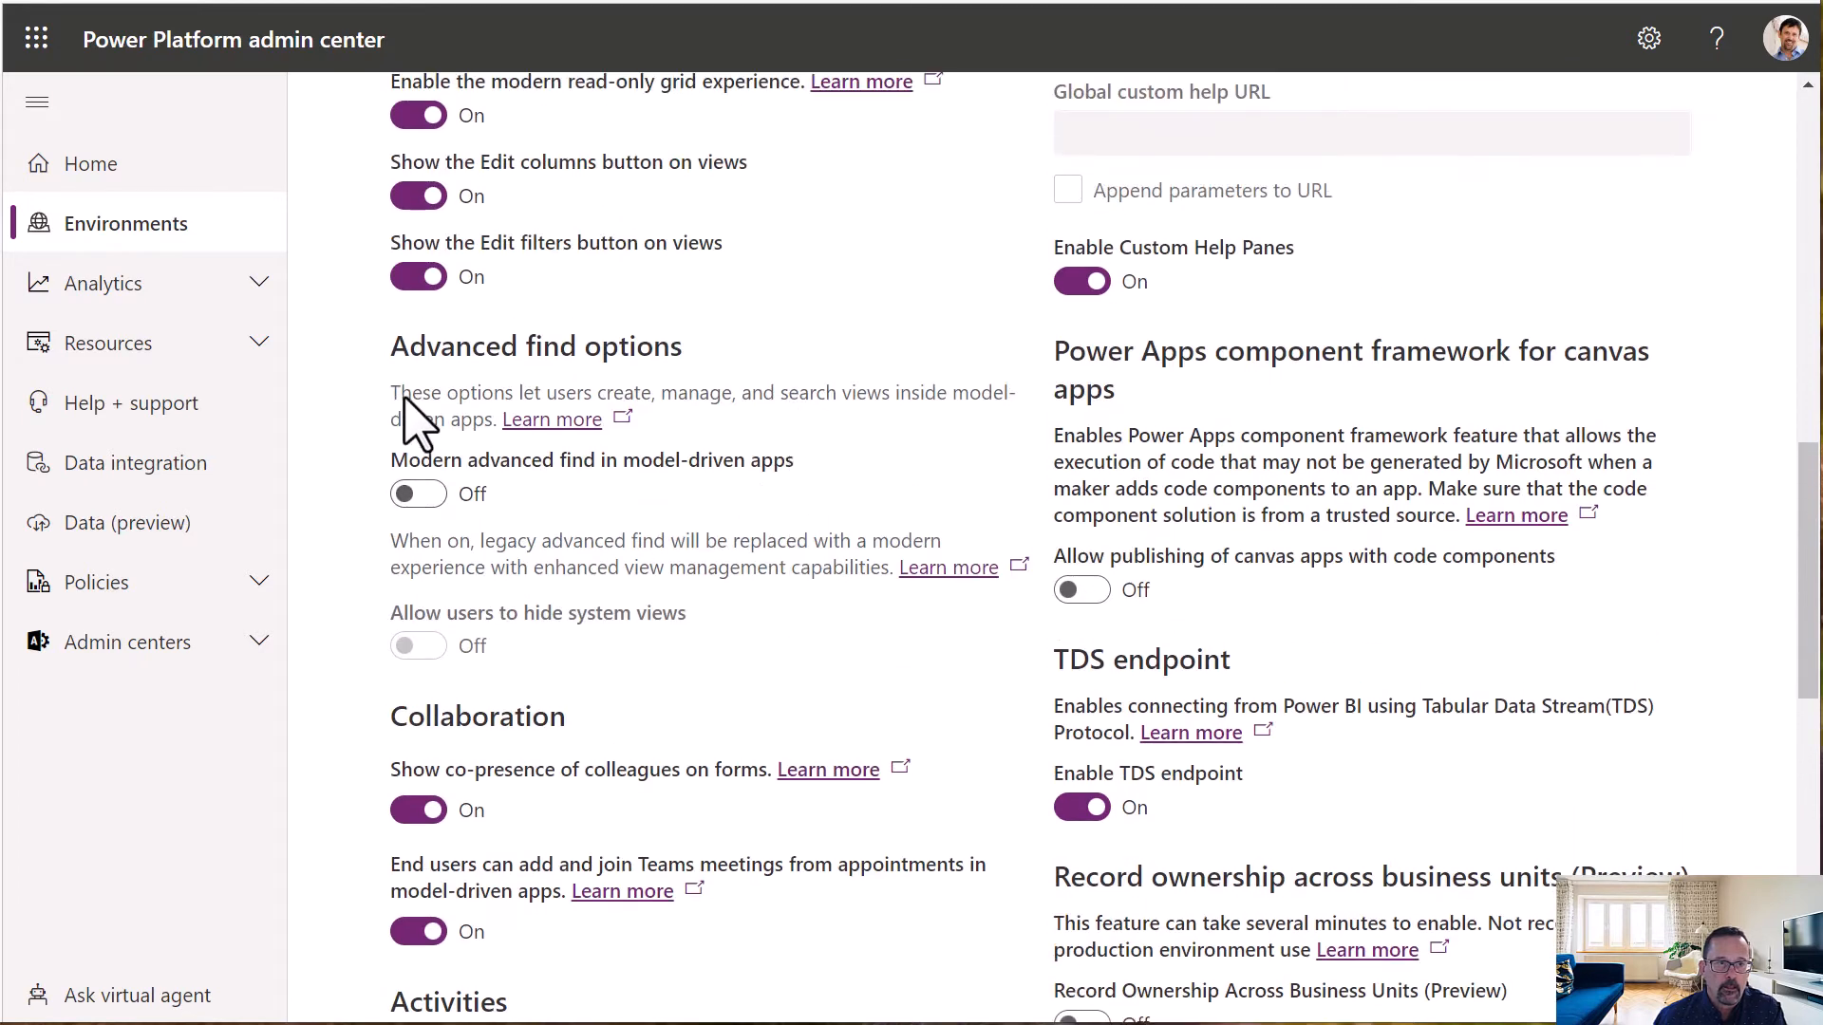
pyautogui.click(428, 498)
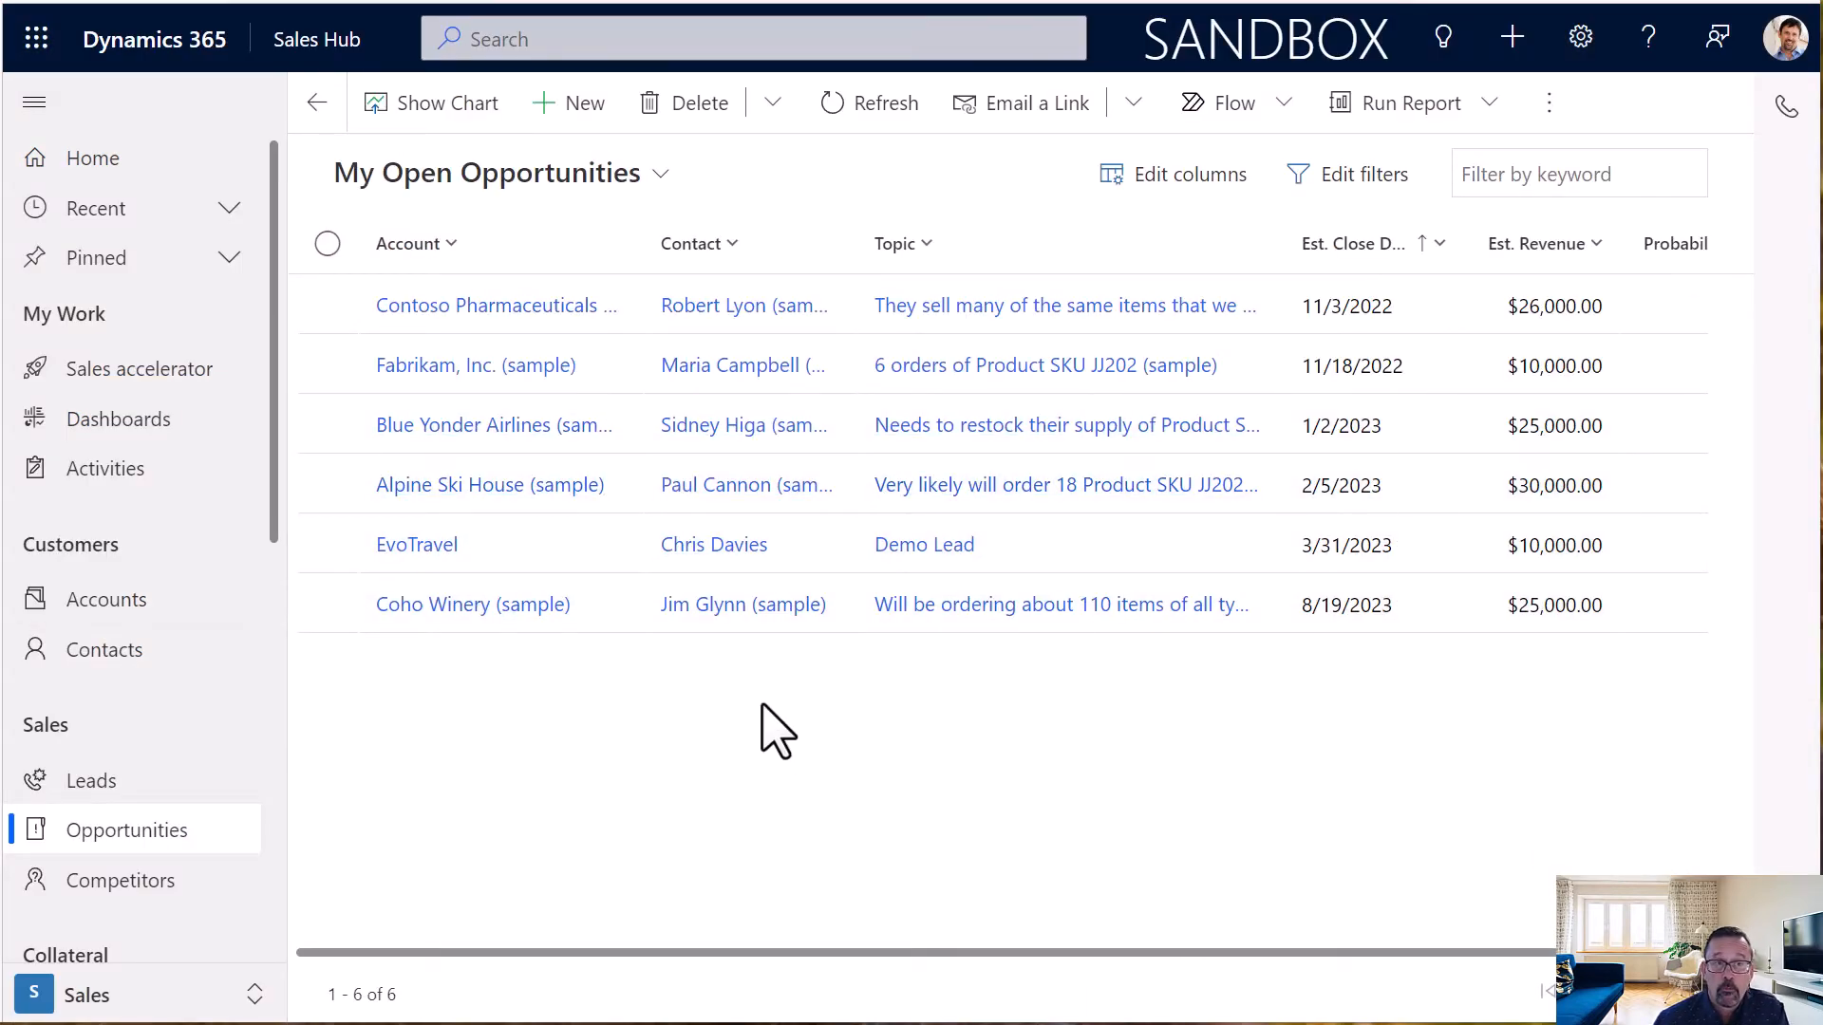
# - Back in Dynamics 365, set the personal My Open Opportunities view as the default through Manage and share views
pyautogui.click(663, 182)
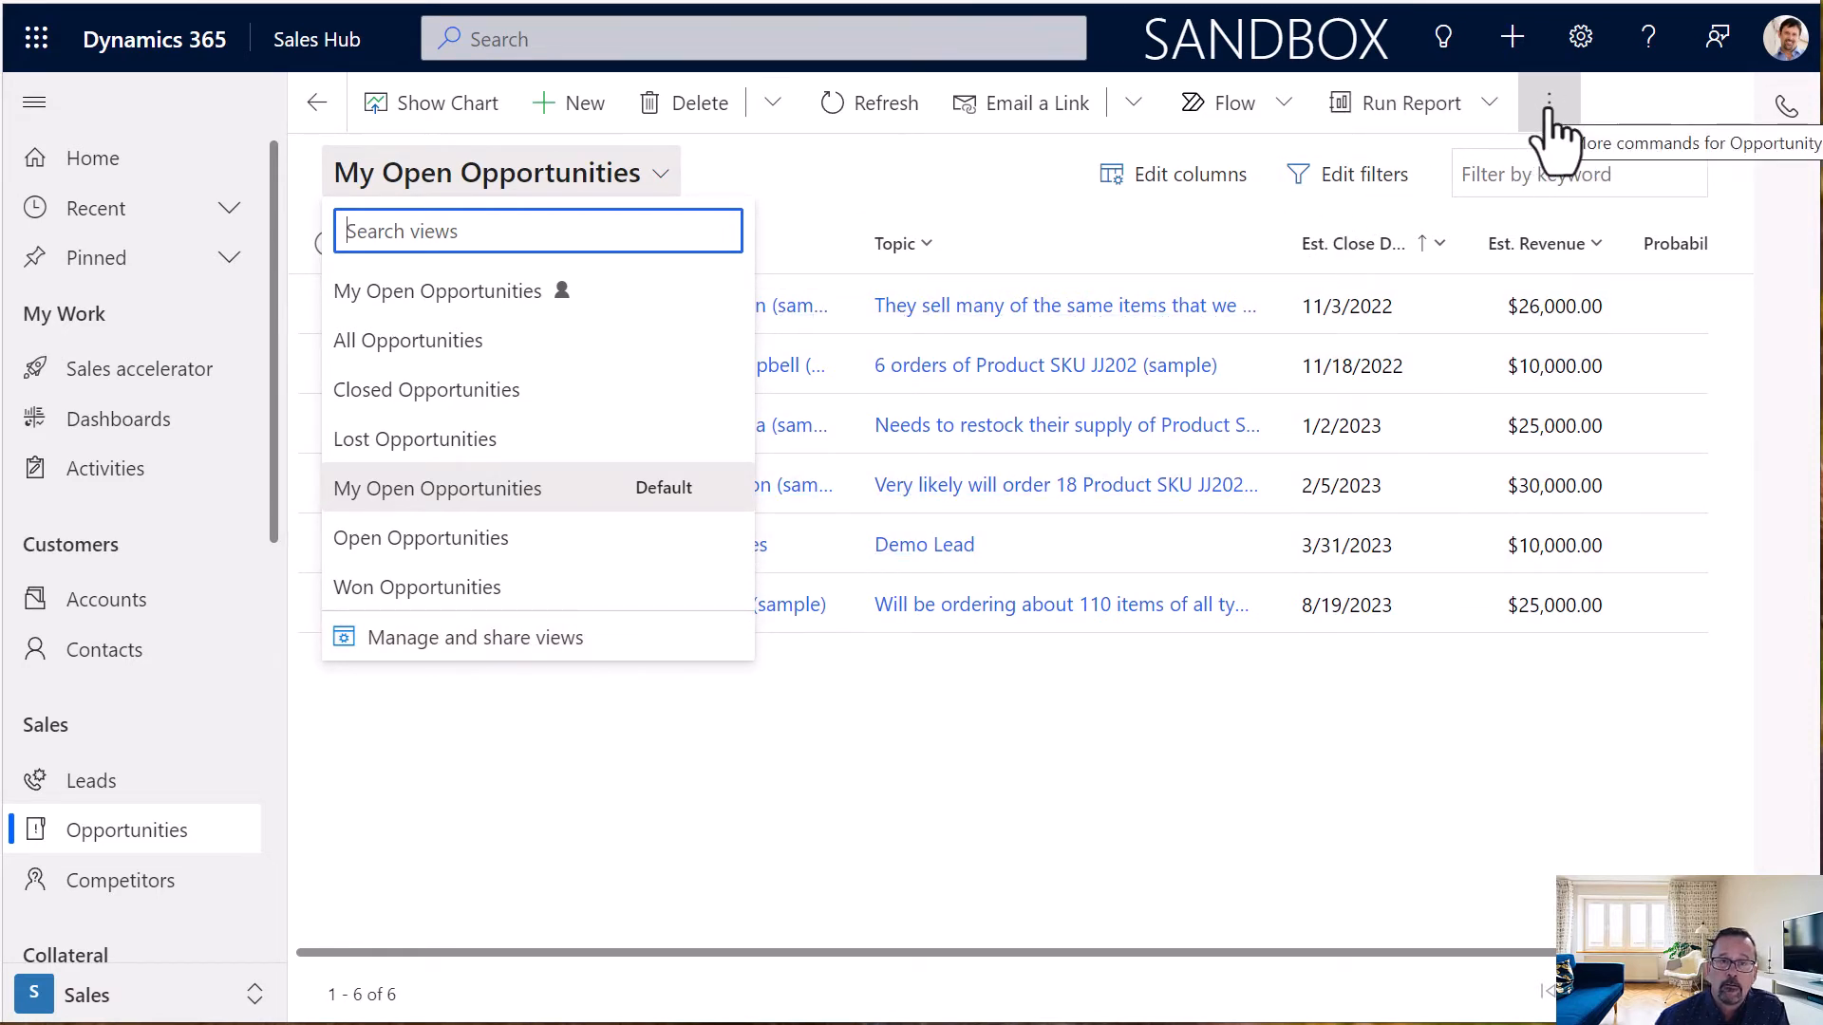
pyautogui.click(398, 634)
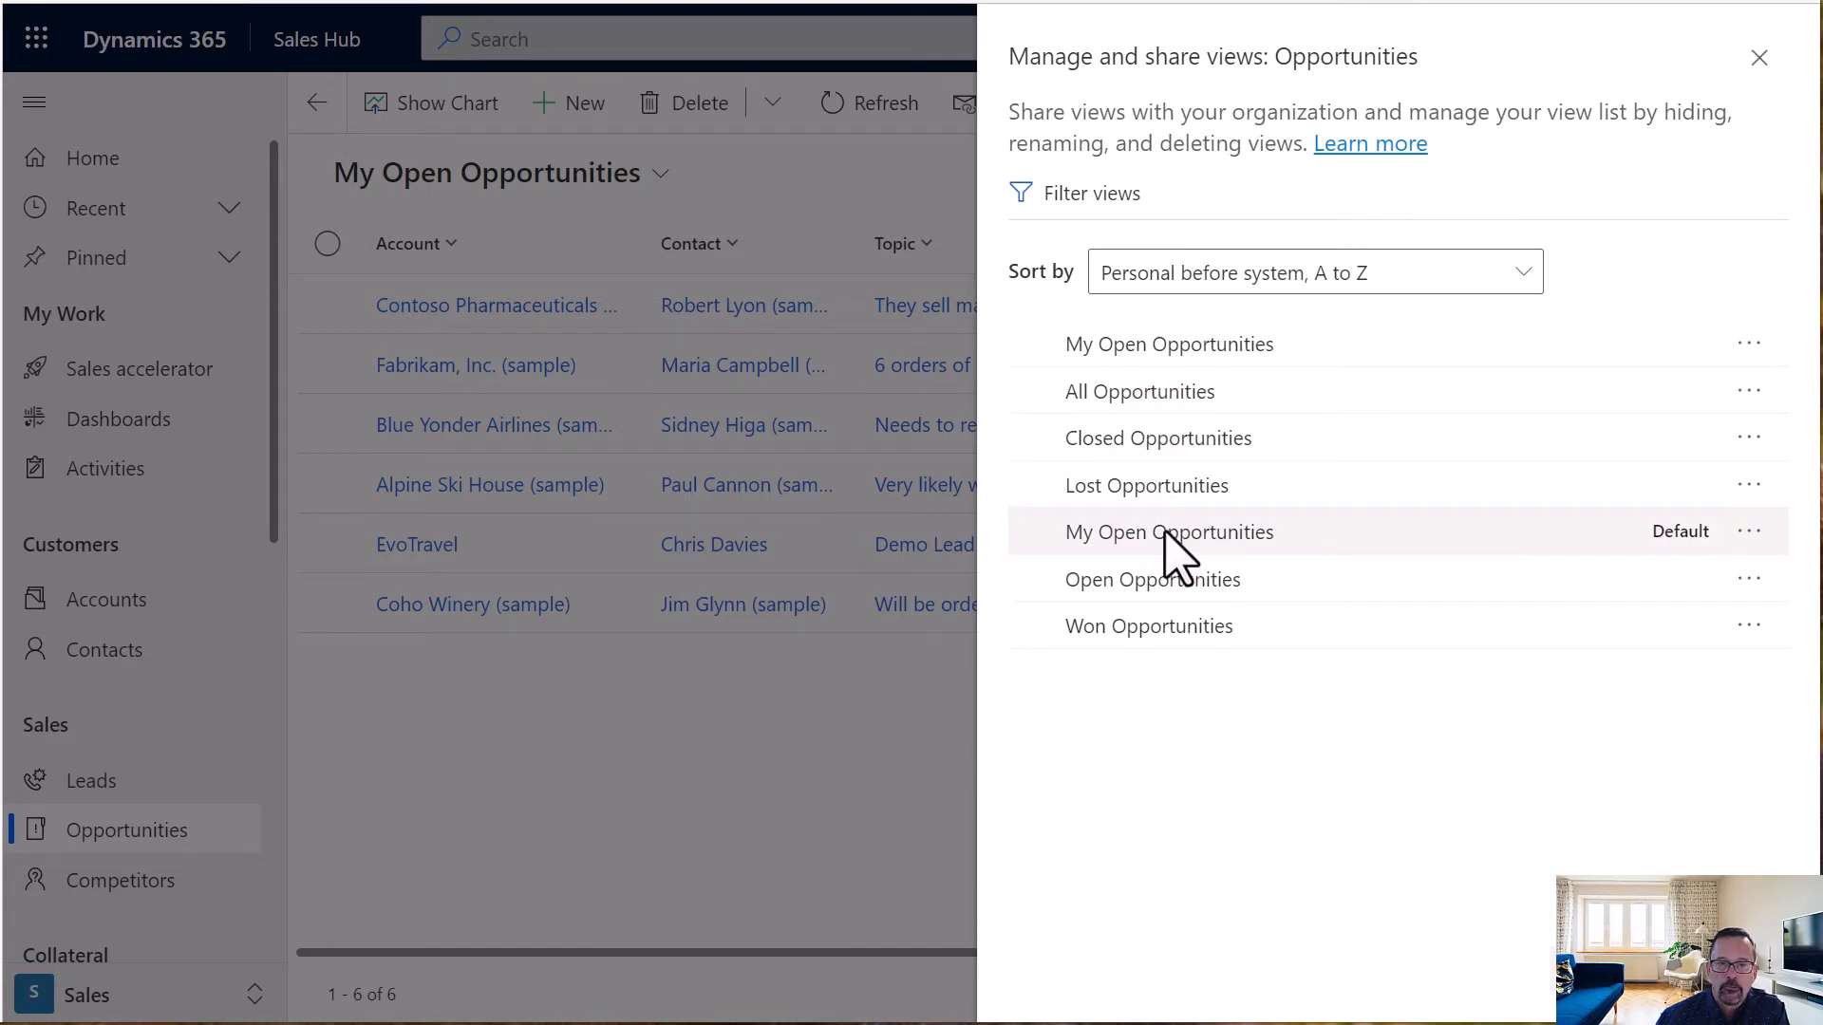
pyautogui.moveTo(1031, 353)
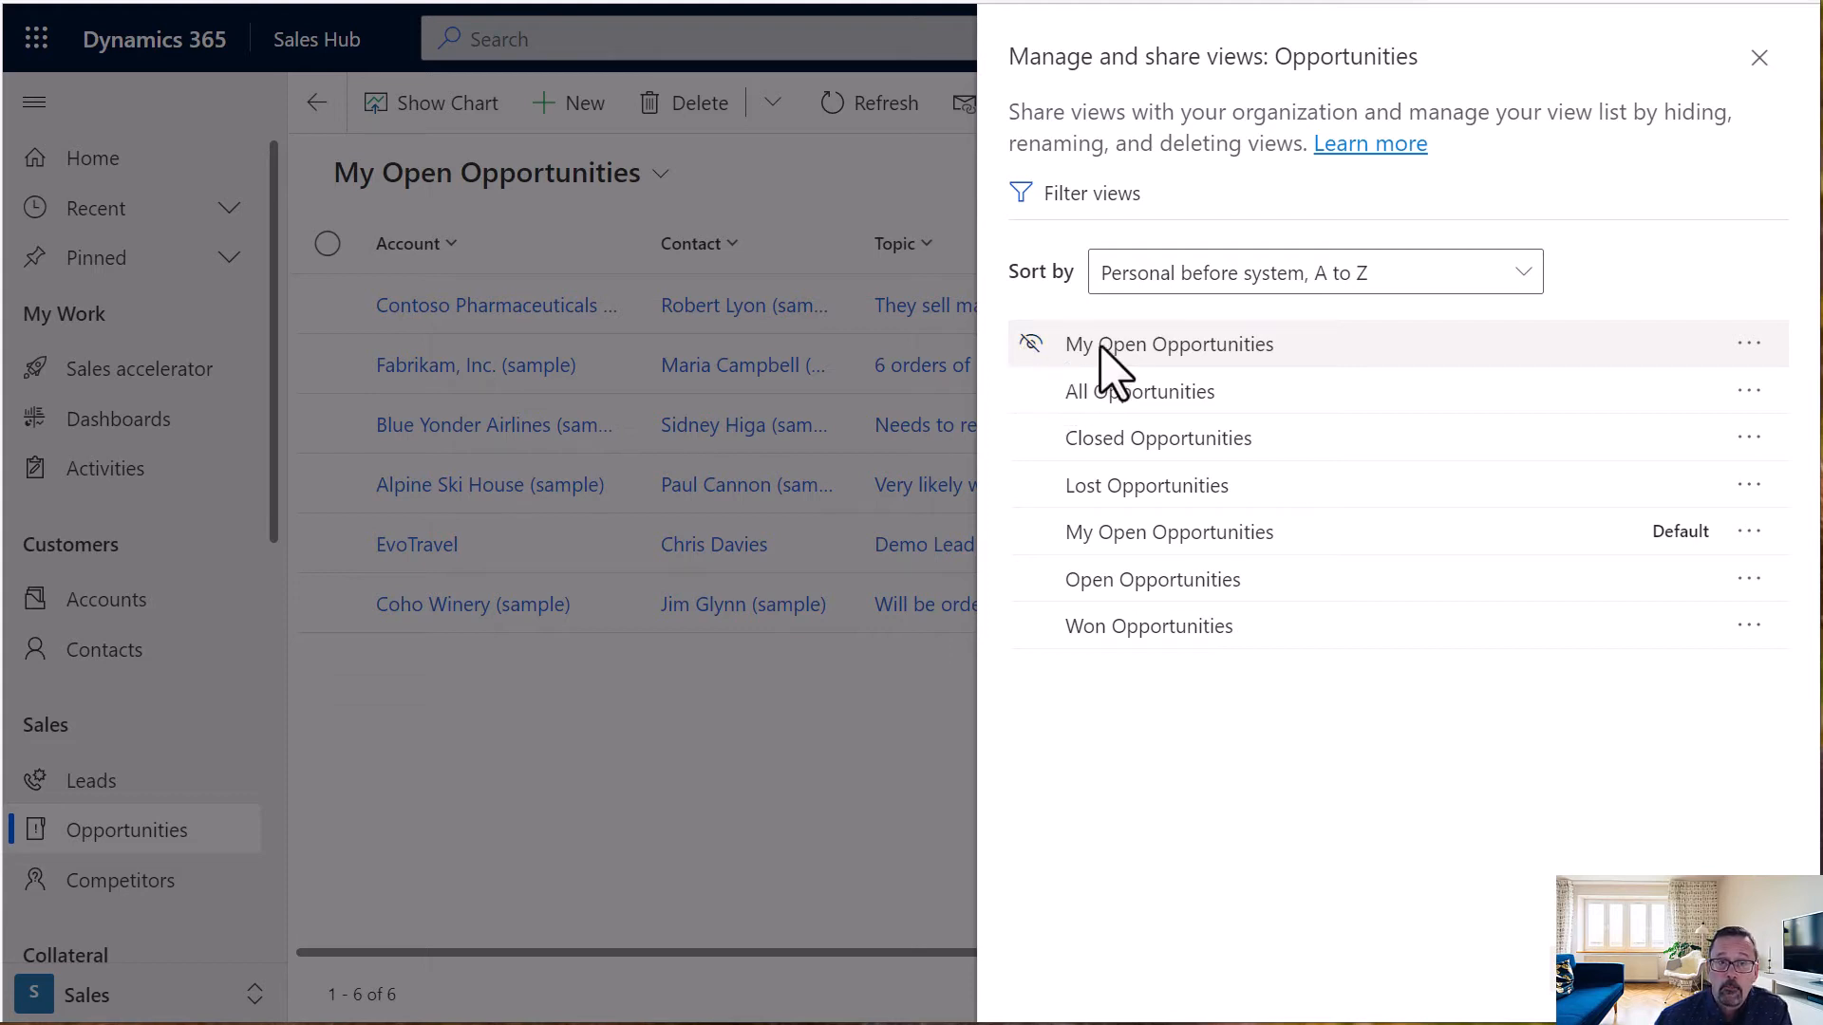
pyautogui.click(1748, 343)
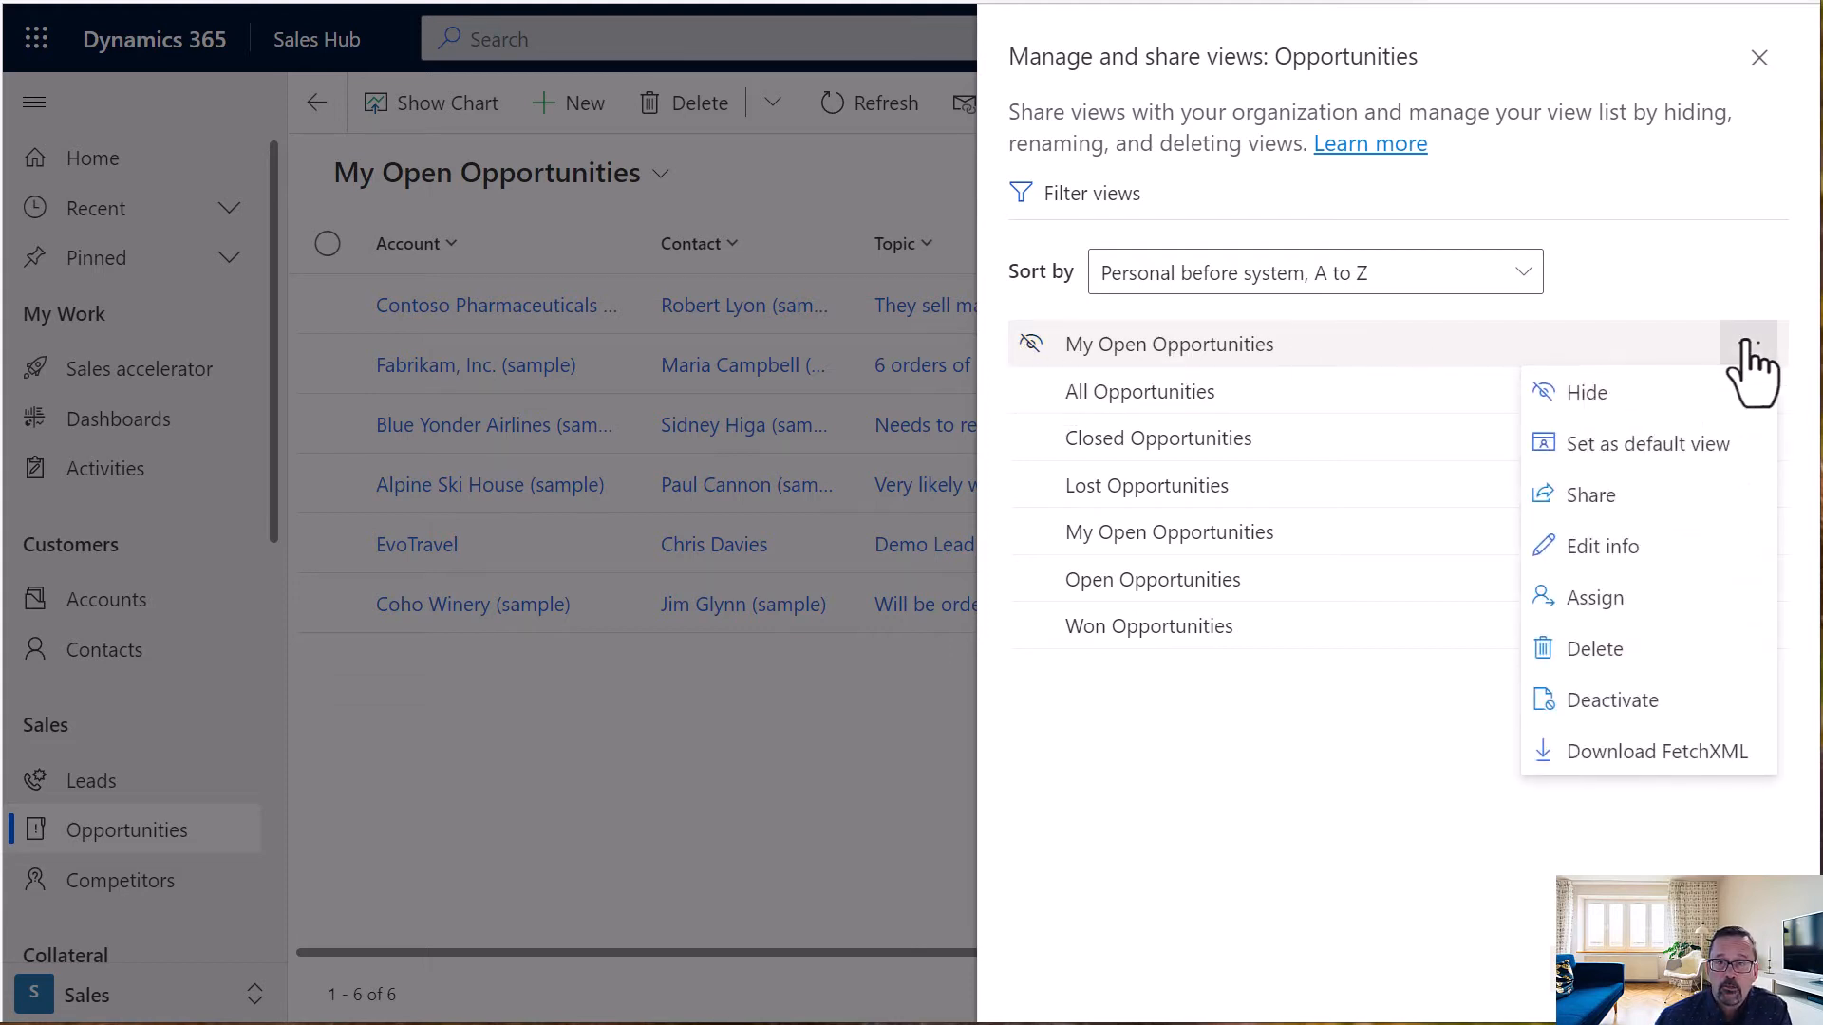
pyautogui.click(1621, 472)
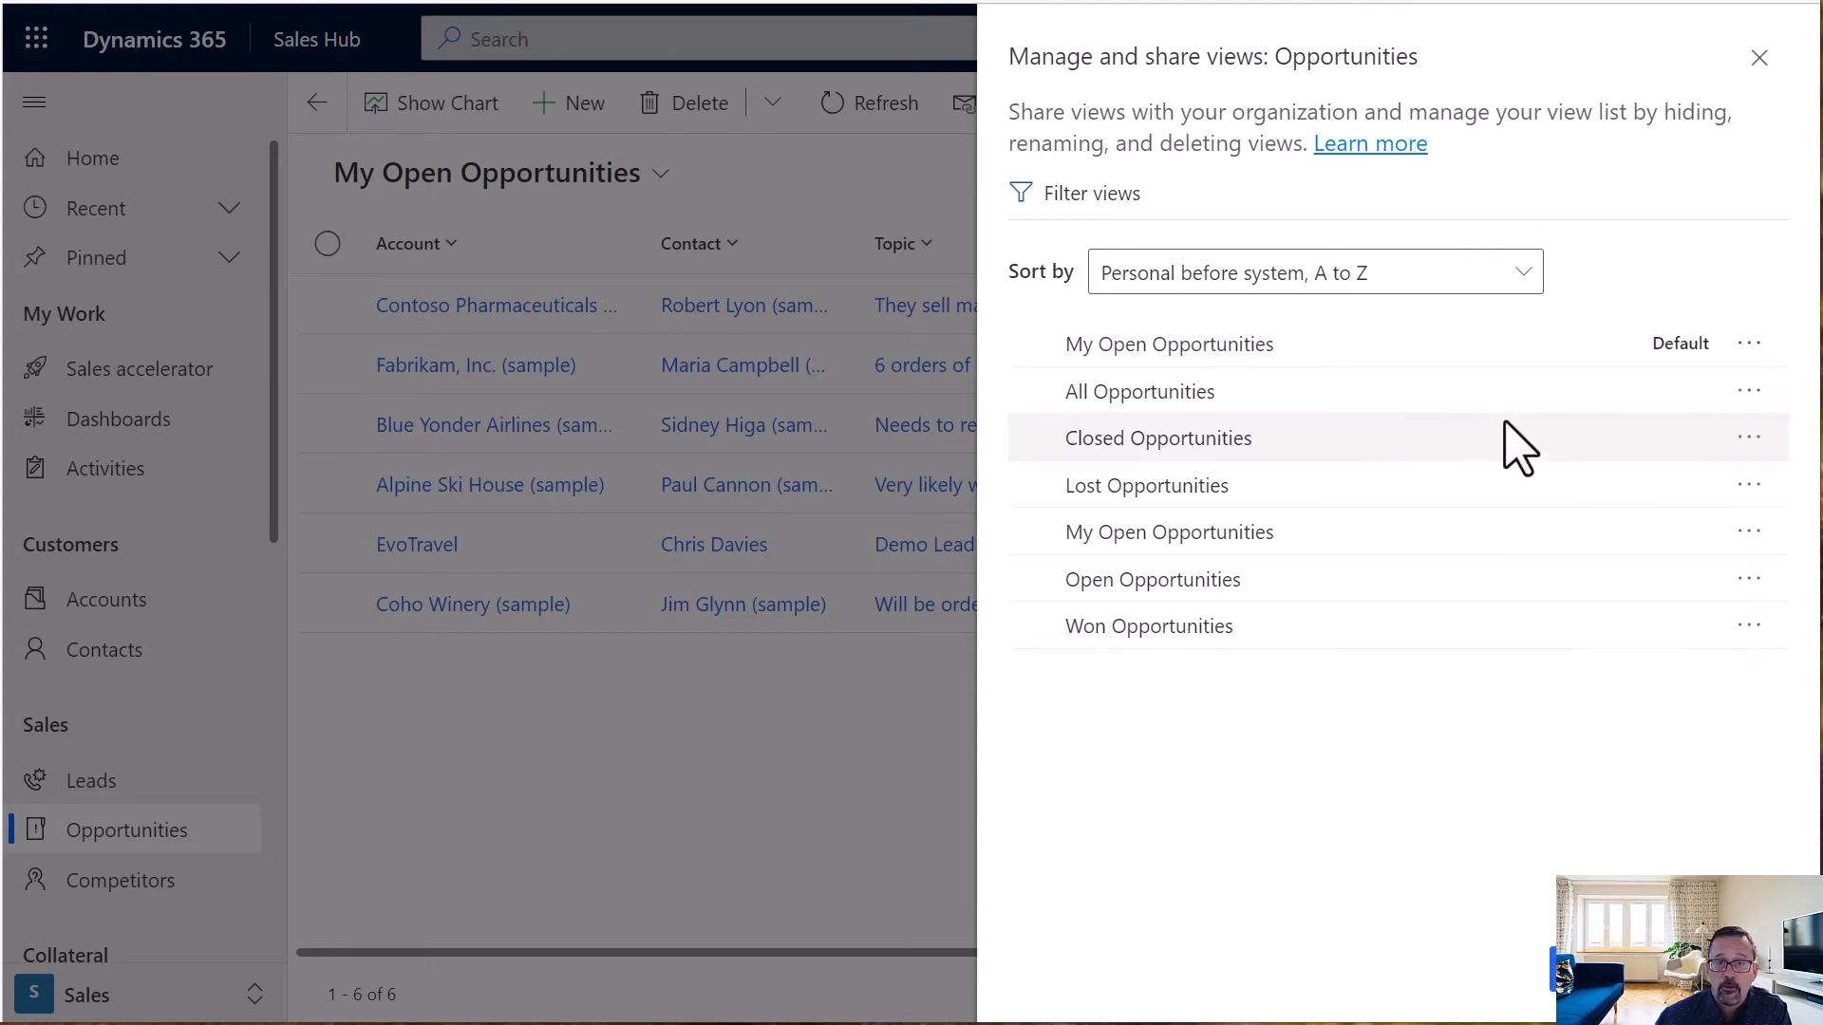
# - Rename the personal My Open Opportunities view to My Personal Opportunities and close the view management pane
pyautogui.click(1749, 346)
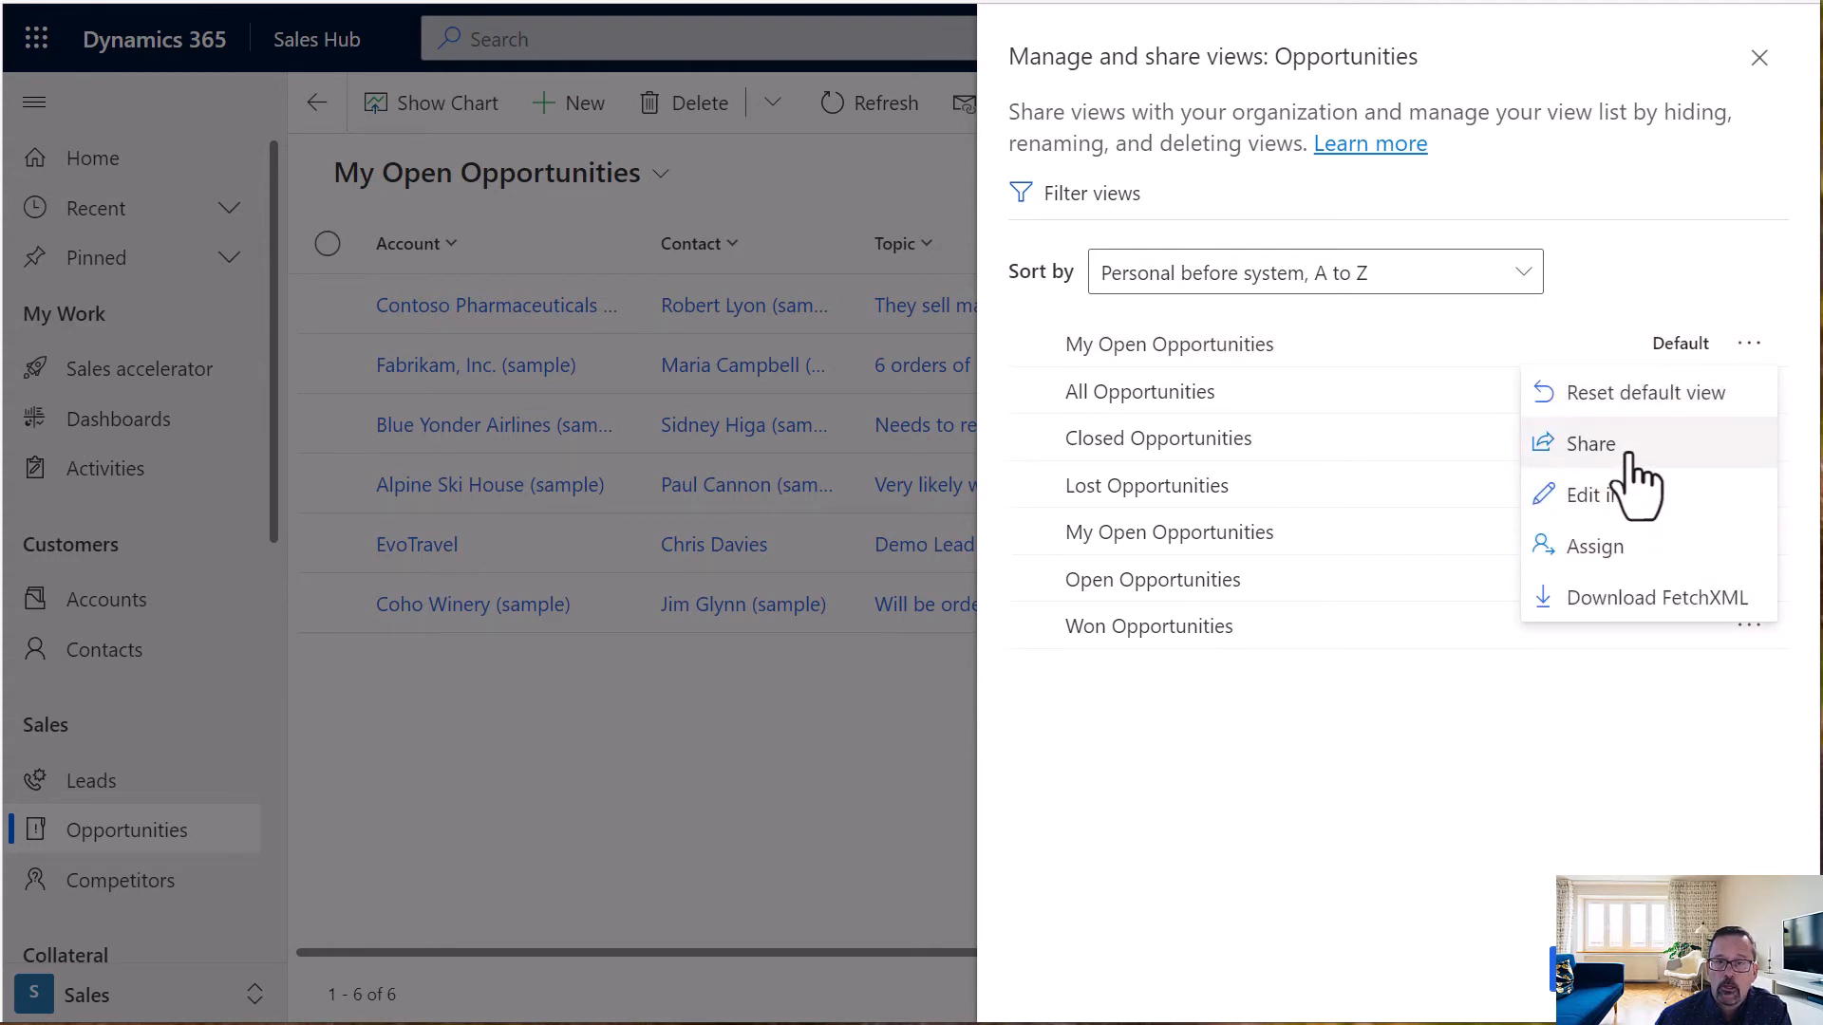
pyautogui.click(1617, 500)
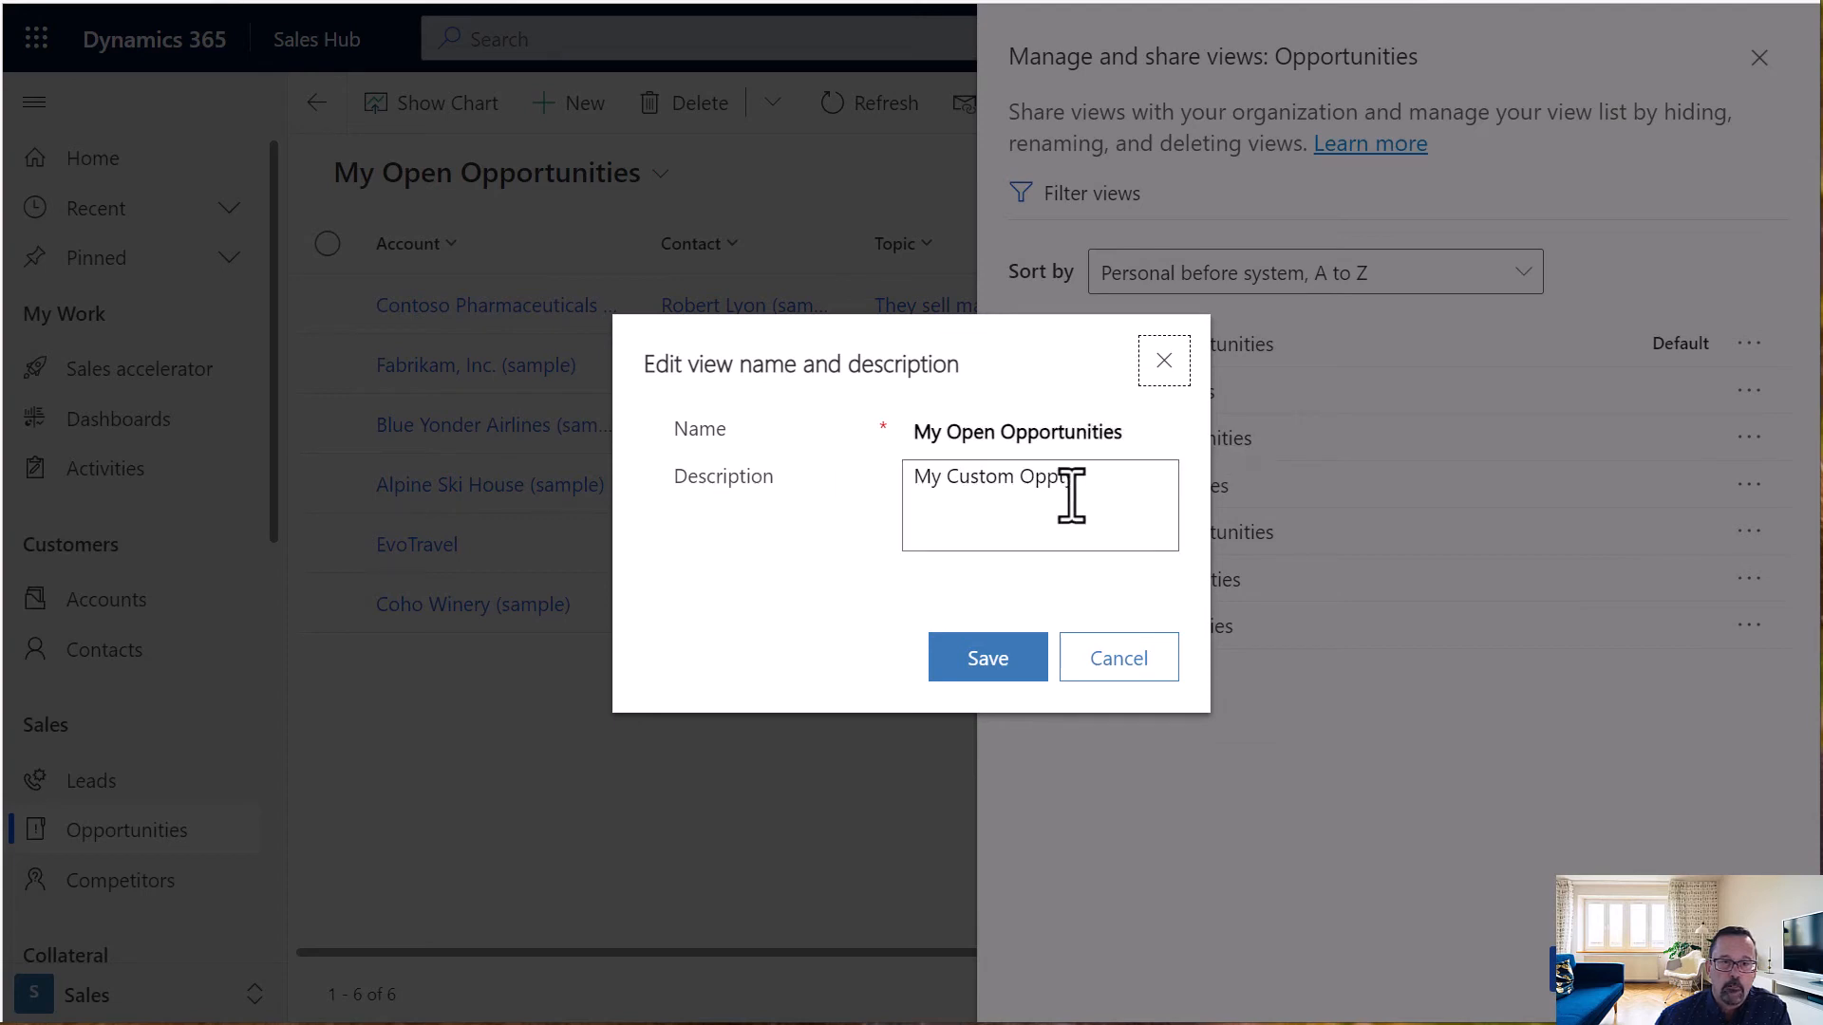
pyautogui.write('ty')
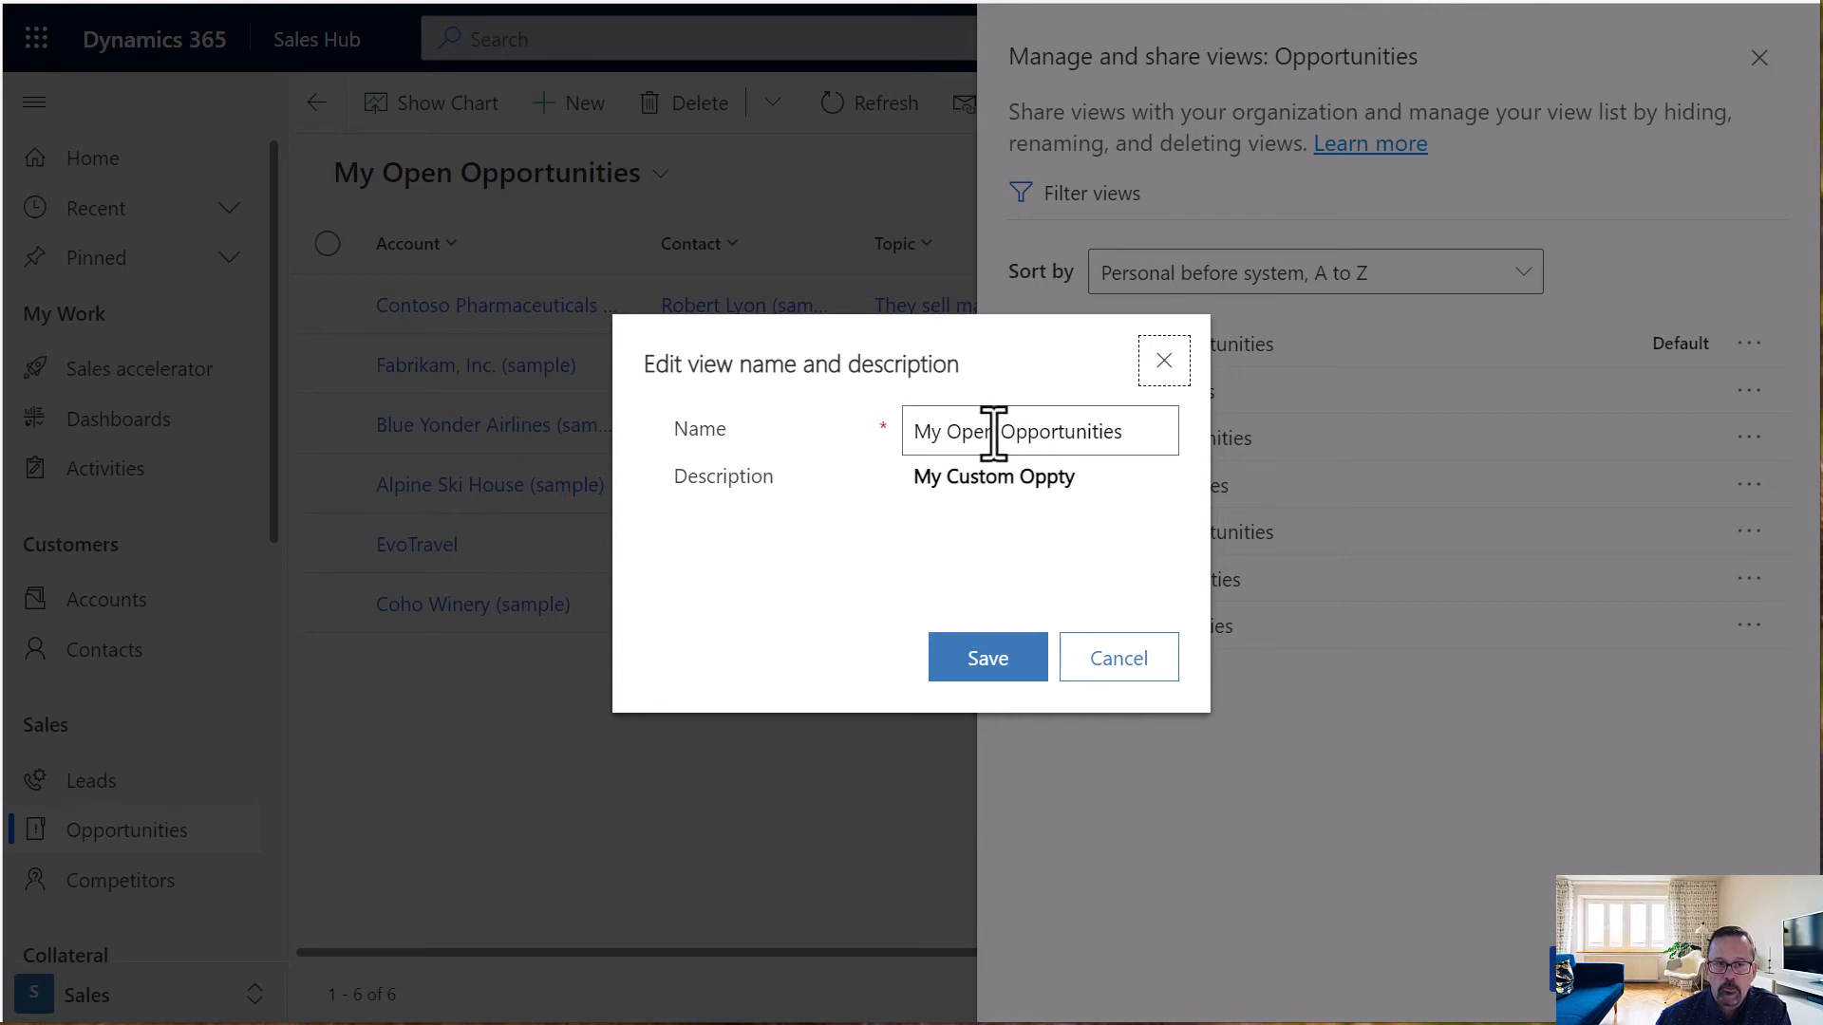
pyautogui.click(994, 433)
pyautogui.write('A')
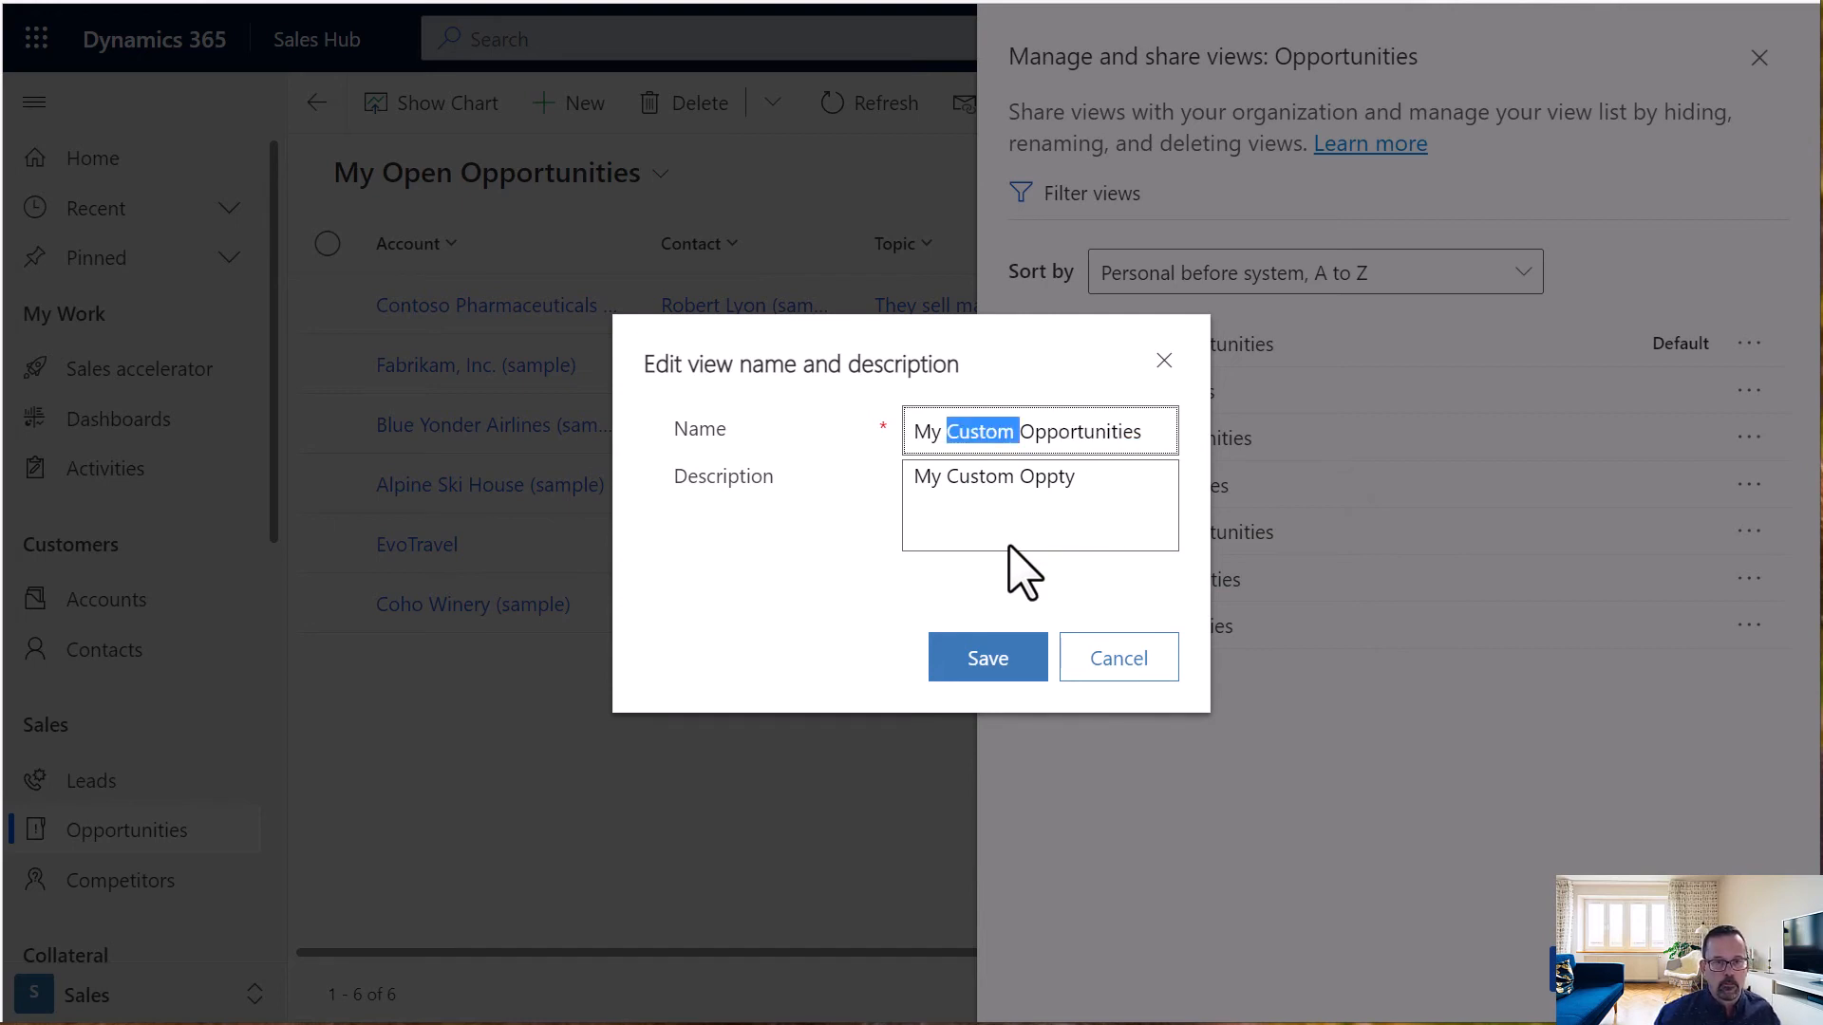
pyautogui.write('Personal')
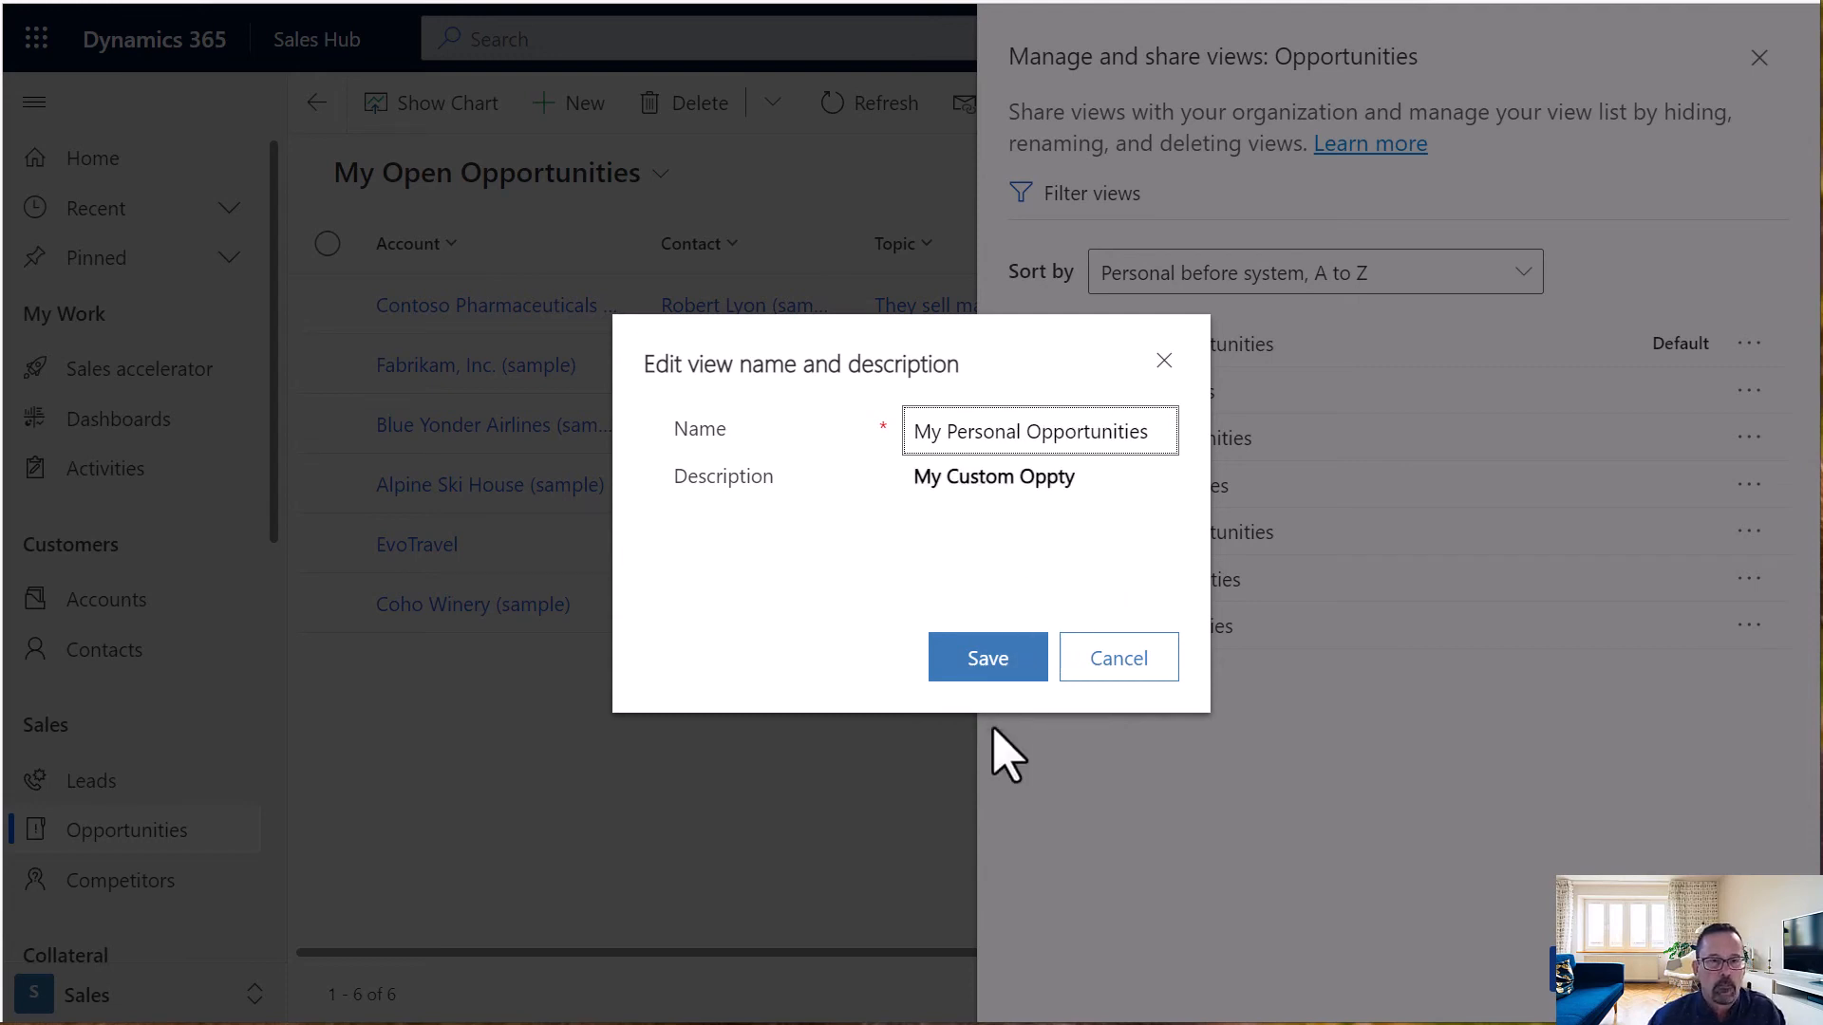
pyautogui.click(995, 664)
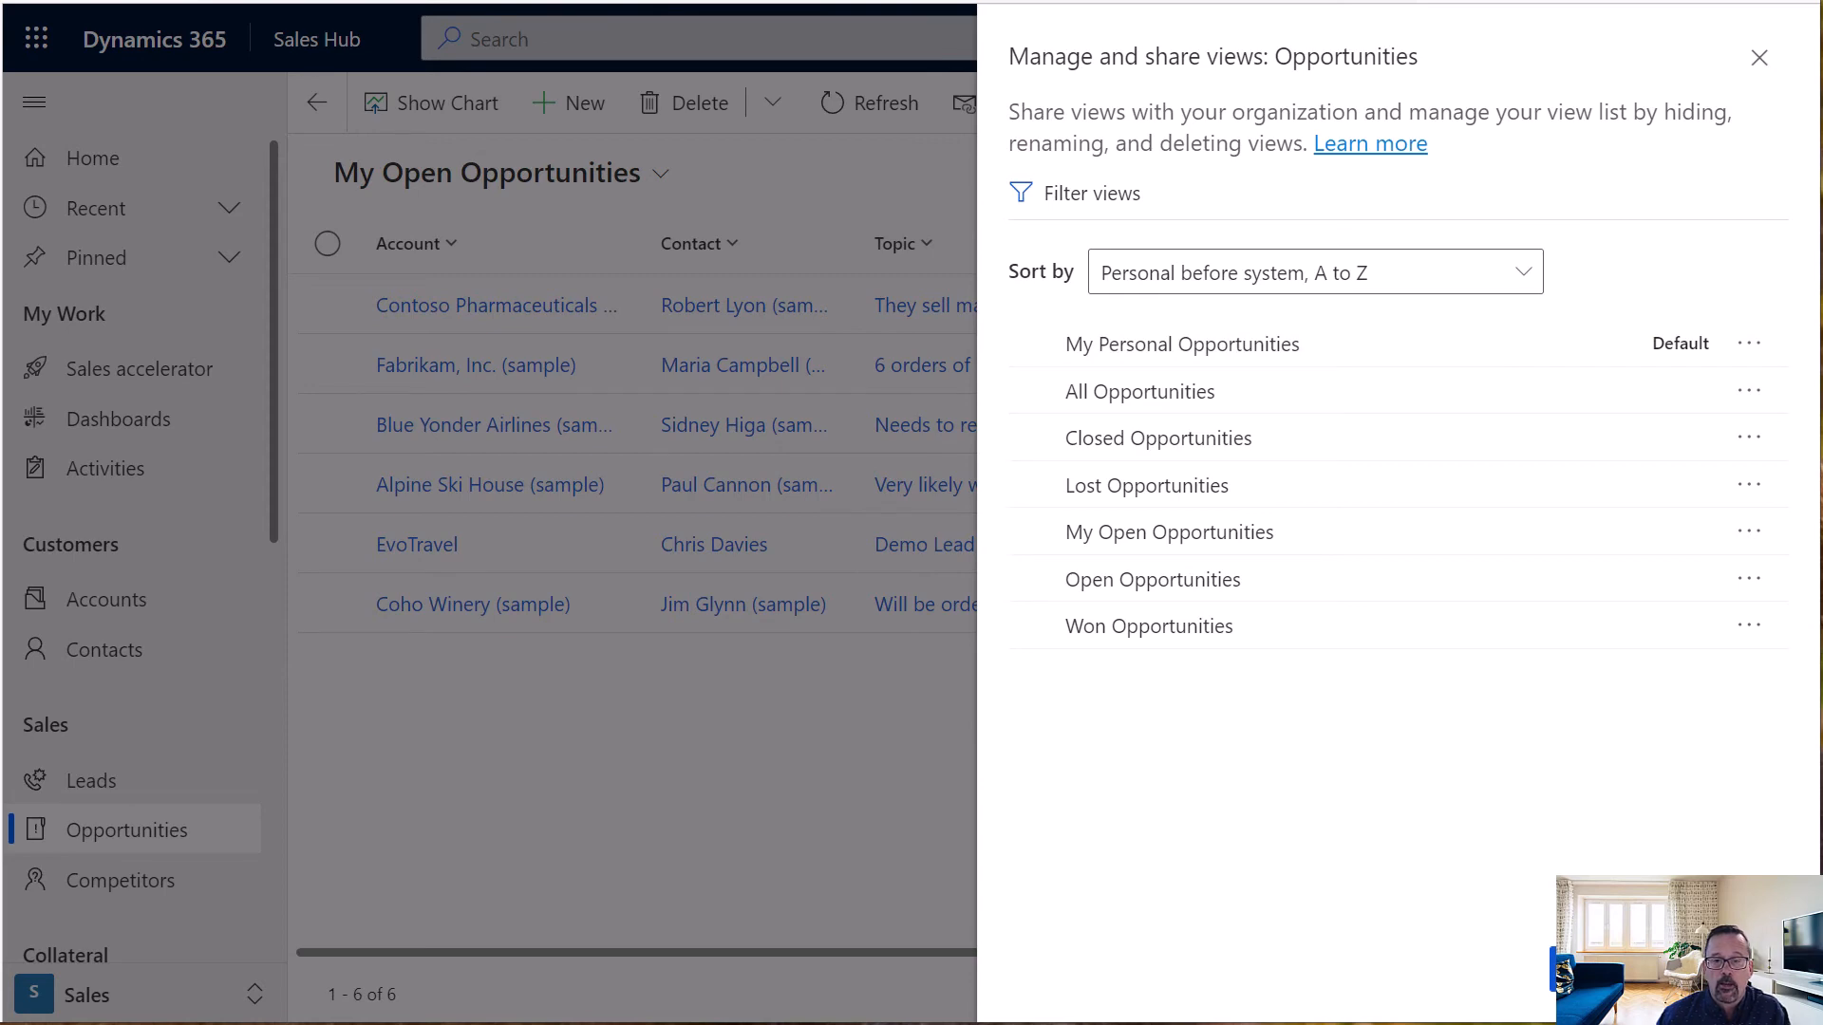
pyautogui.click(1759, 58)
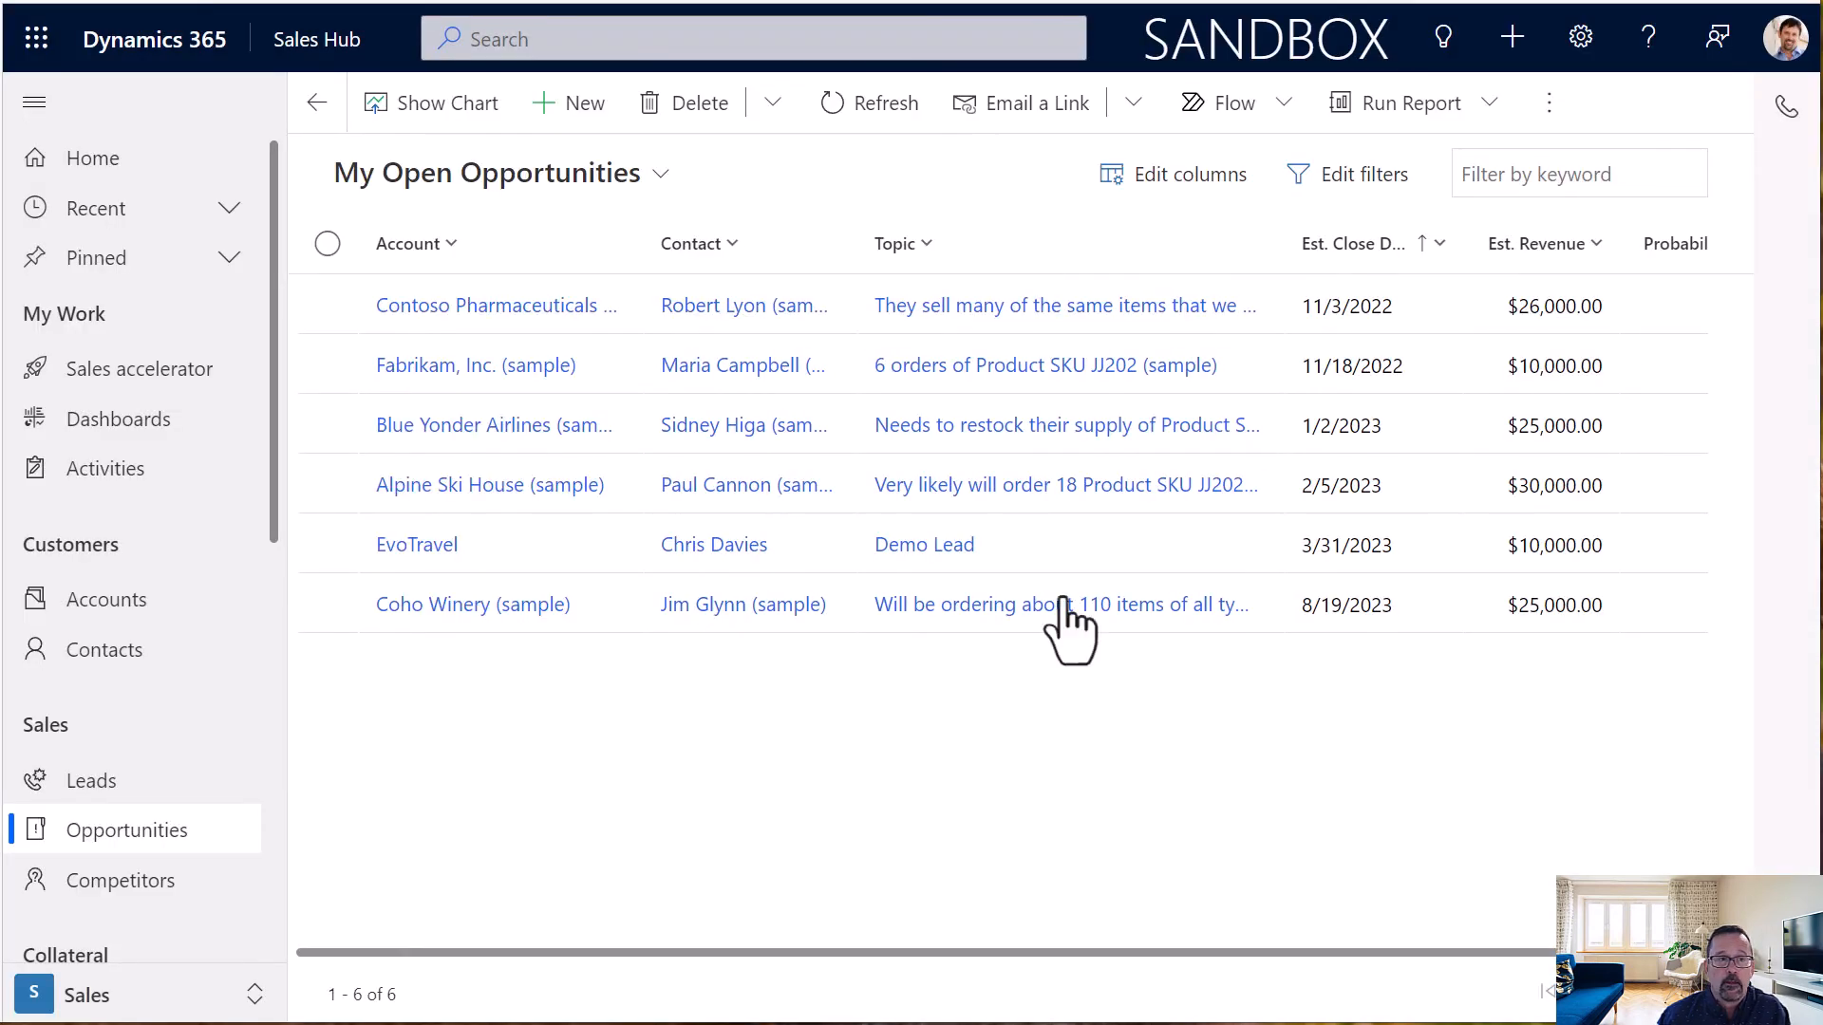
# - Reload the opportunities page and compare the list of available views before and after the reload
pyautogui.click(659, 174)
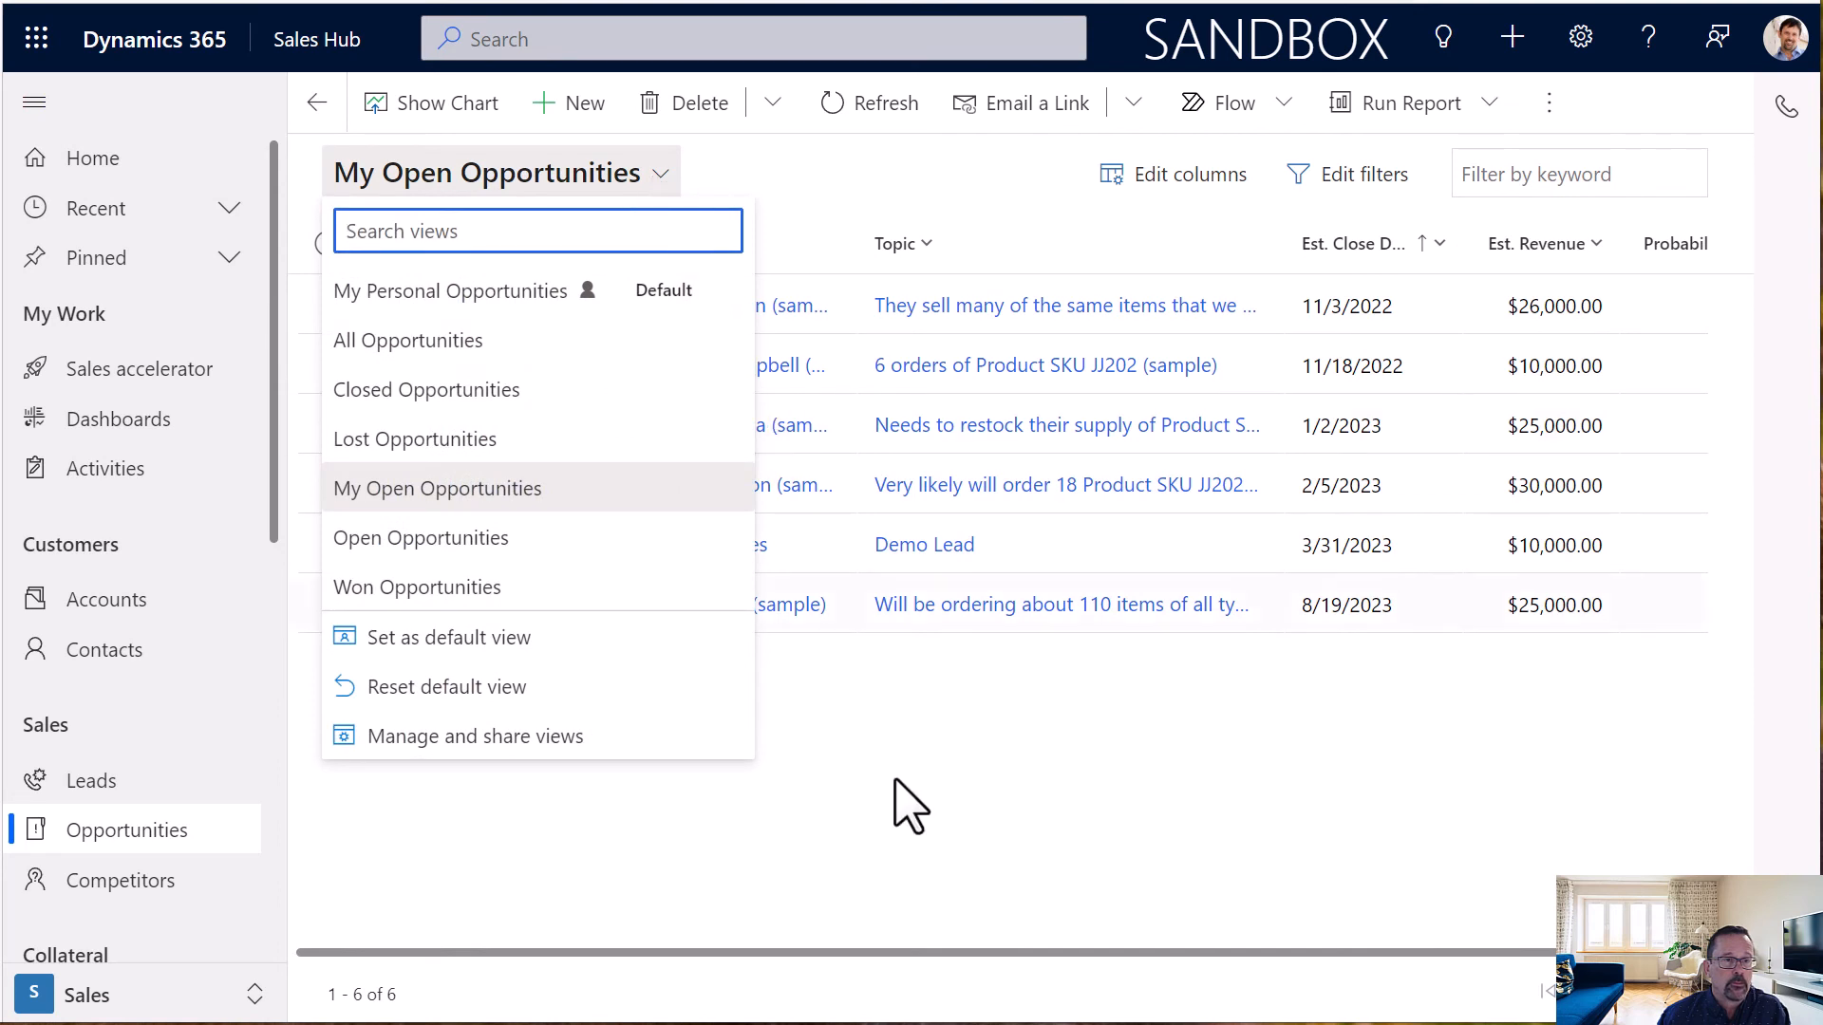
pyautogui.click(999, 835)
pyautogui.click(102, 1)
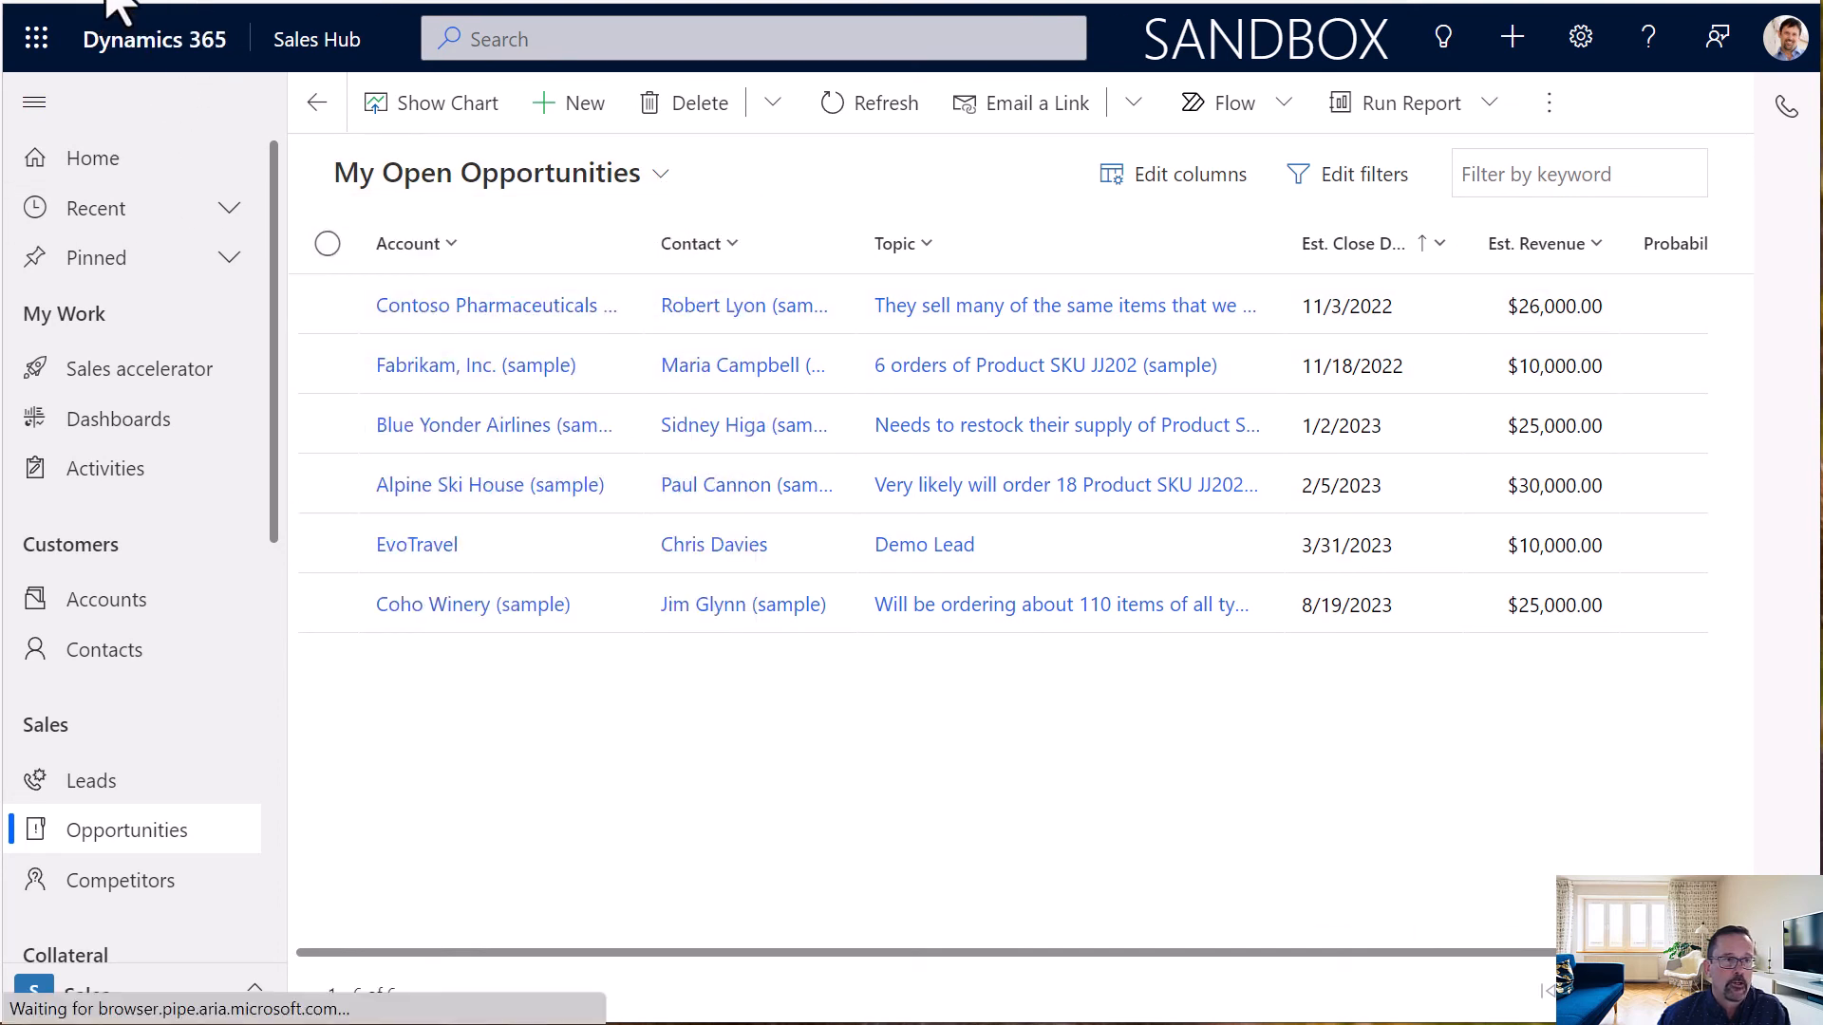
pyautogui.click(655, 175)
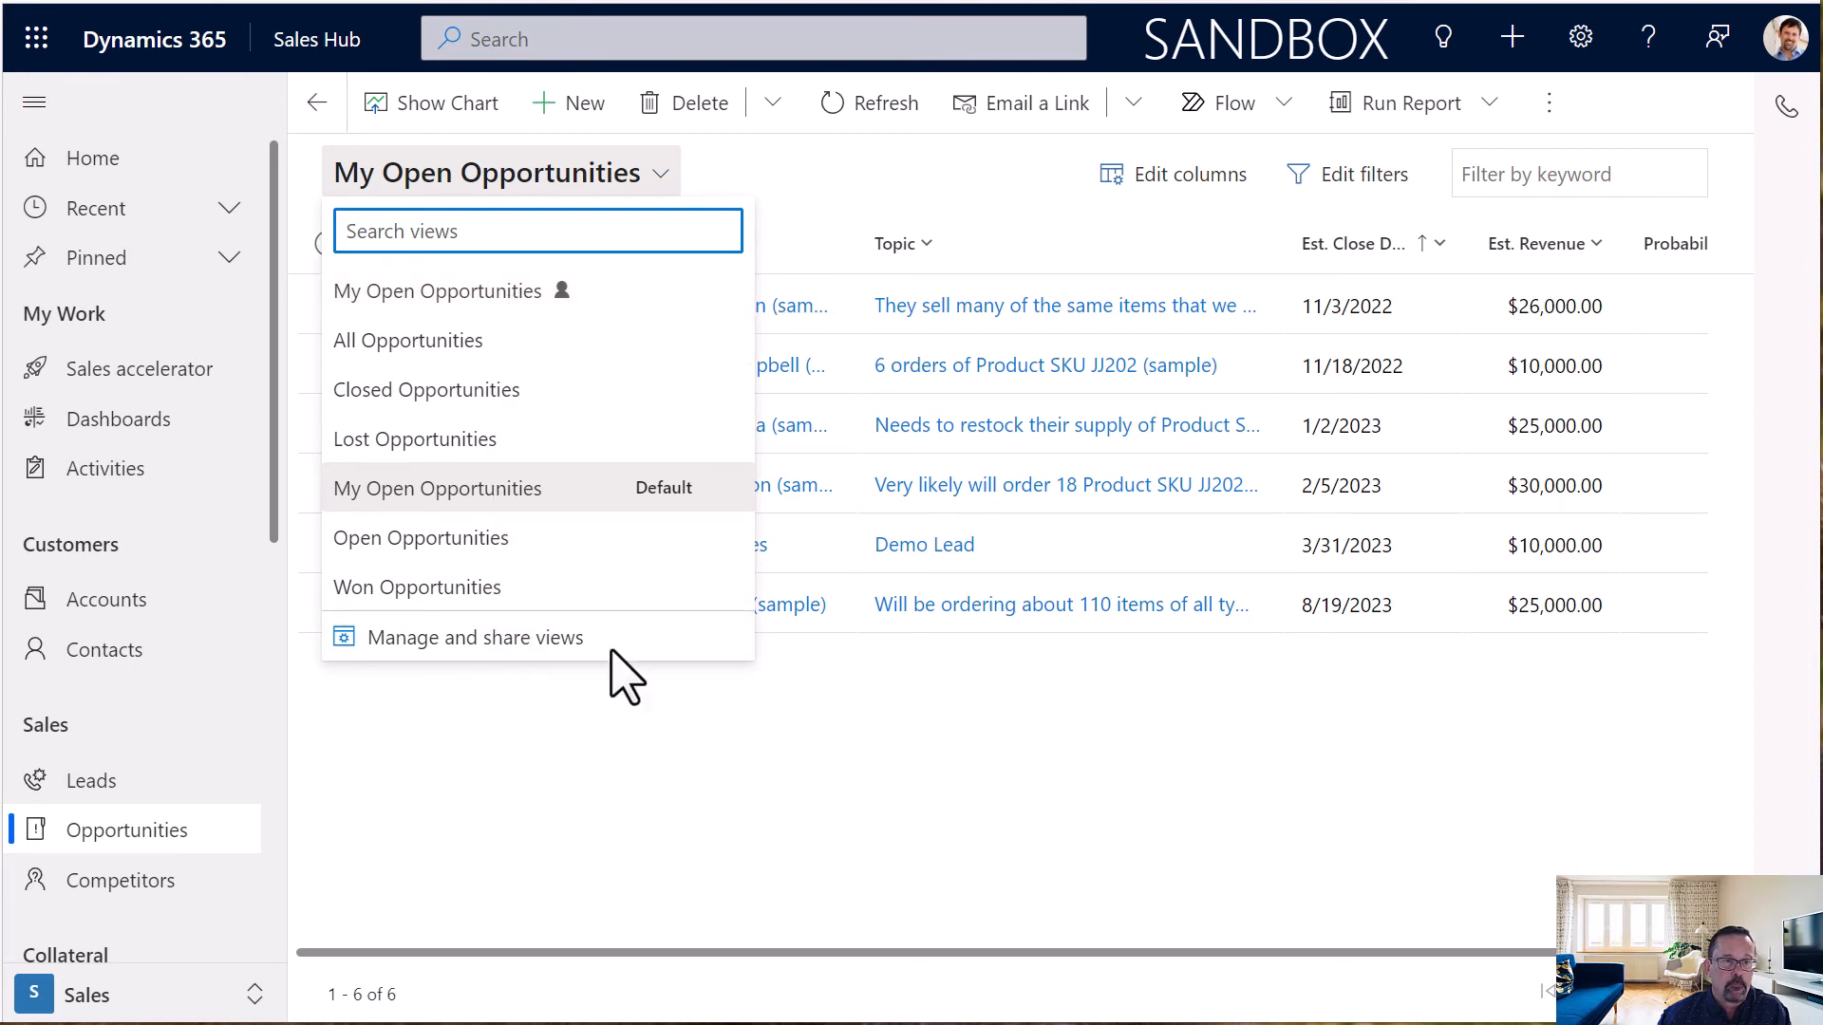
pyautogui.click(879, 750)
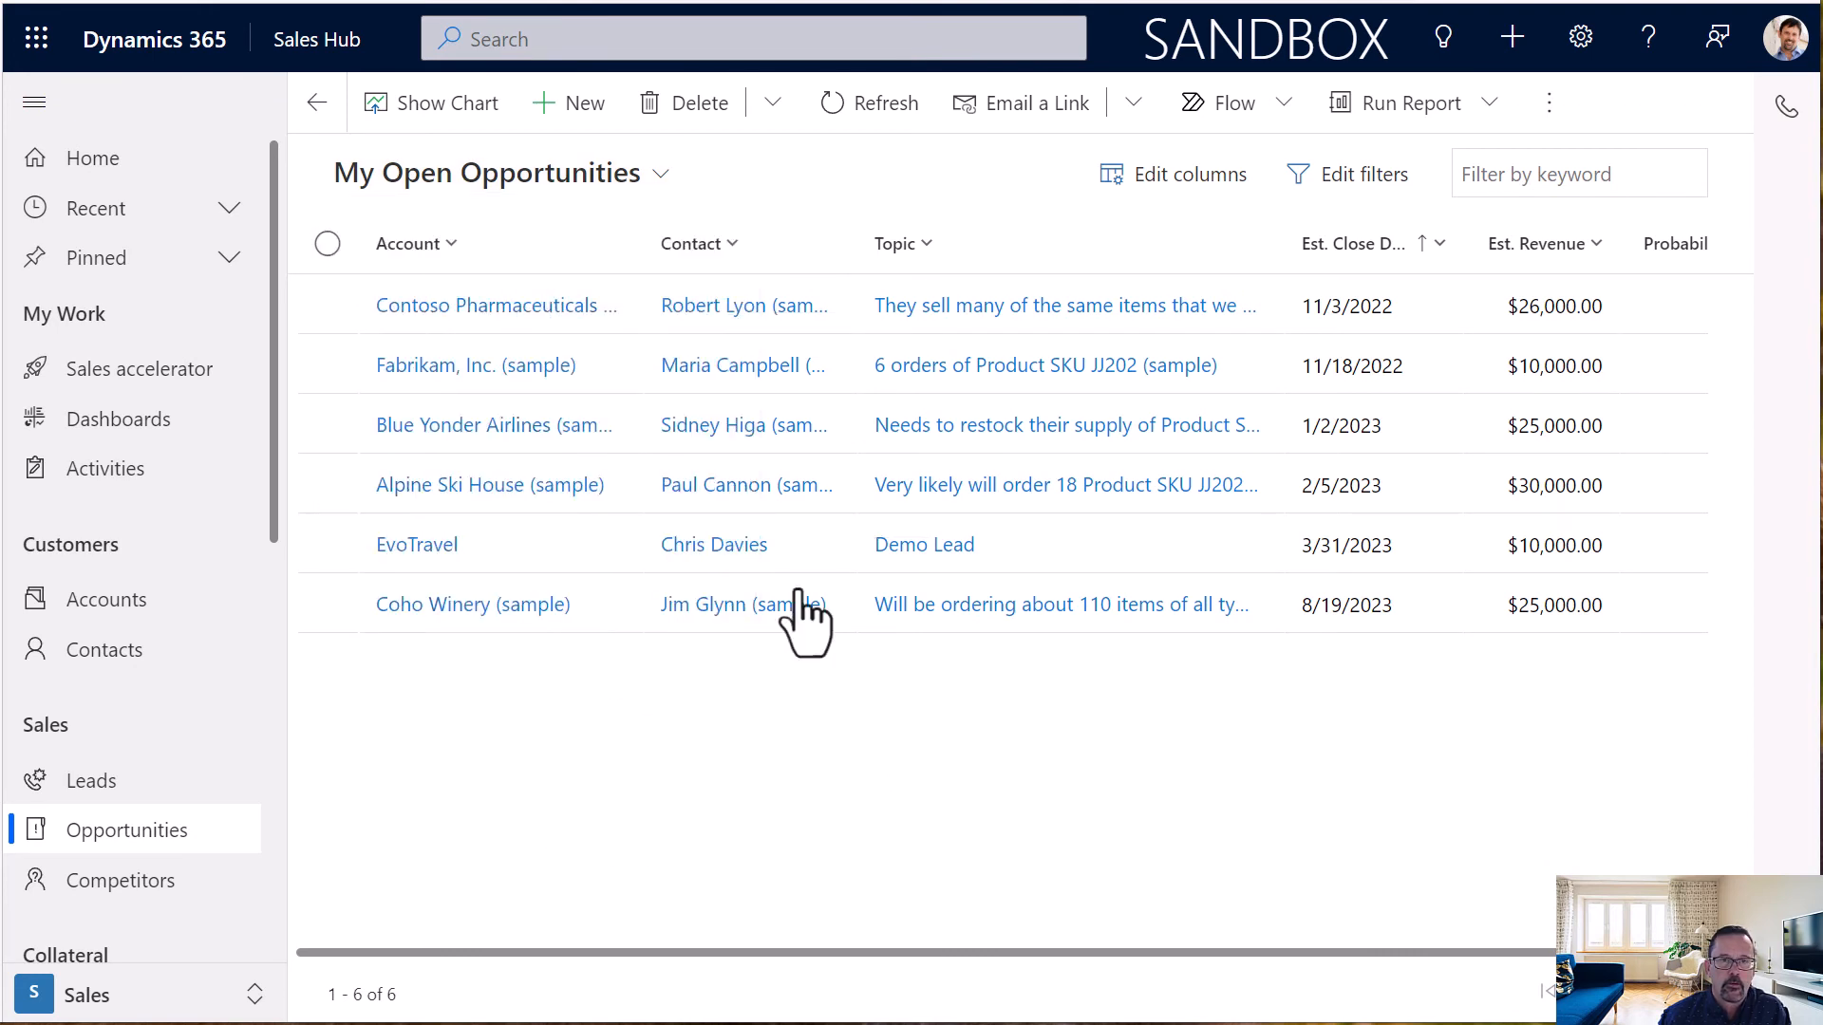
# - Set the My Personal Opportunities view as the default through Manage and share views and close the pane
pyautogui.click(645, 181)
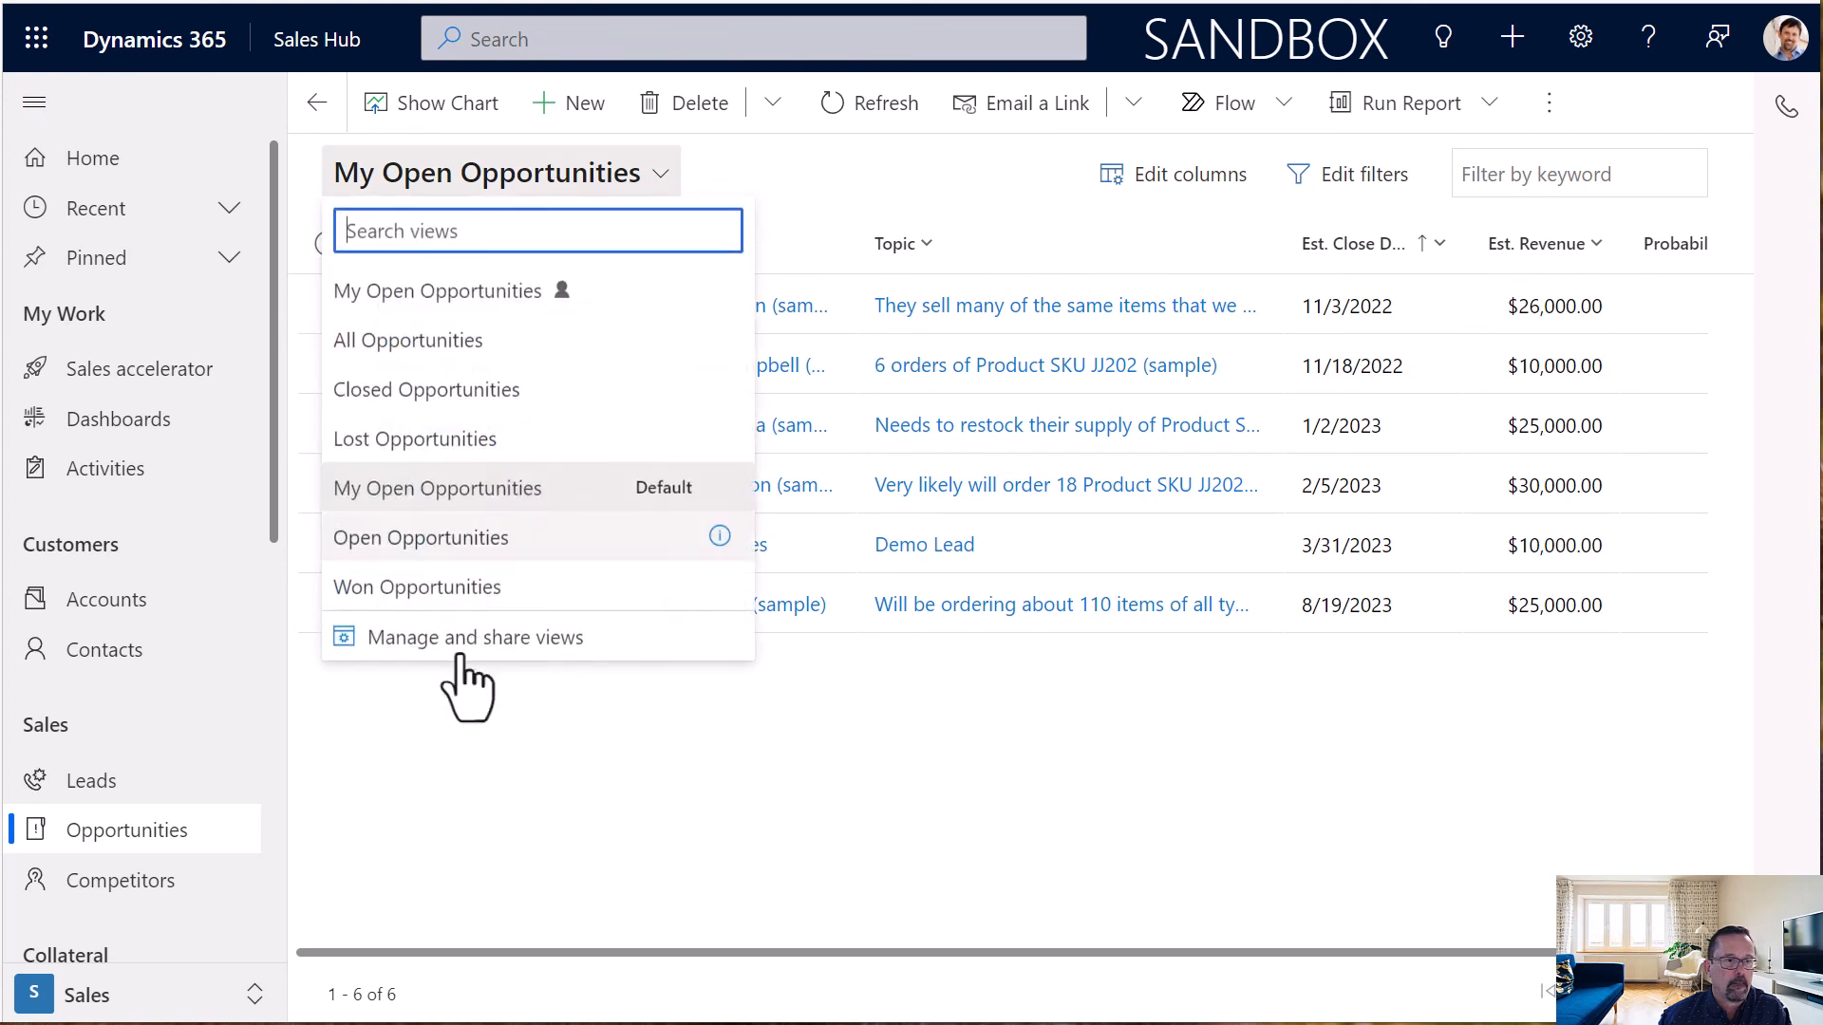
pyautogui.click(468, 655)
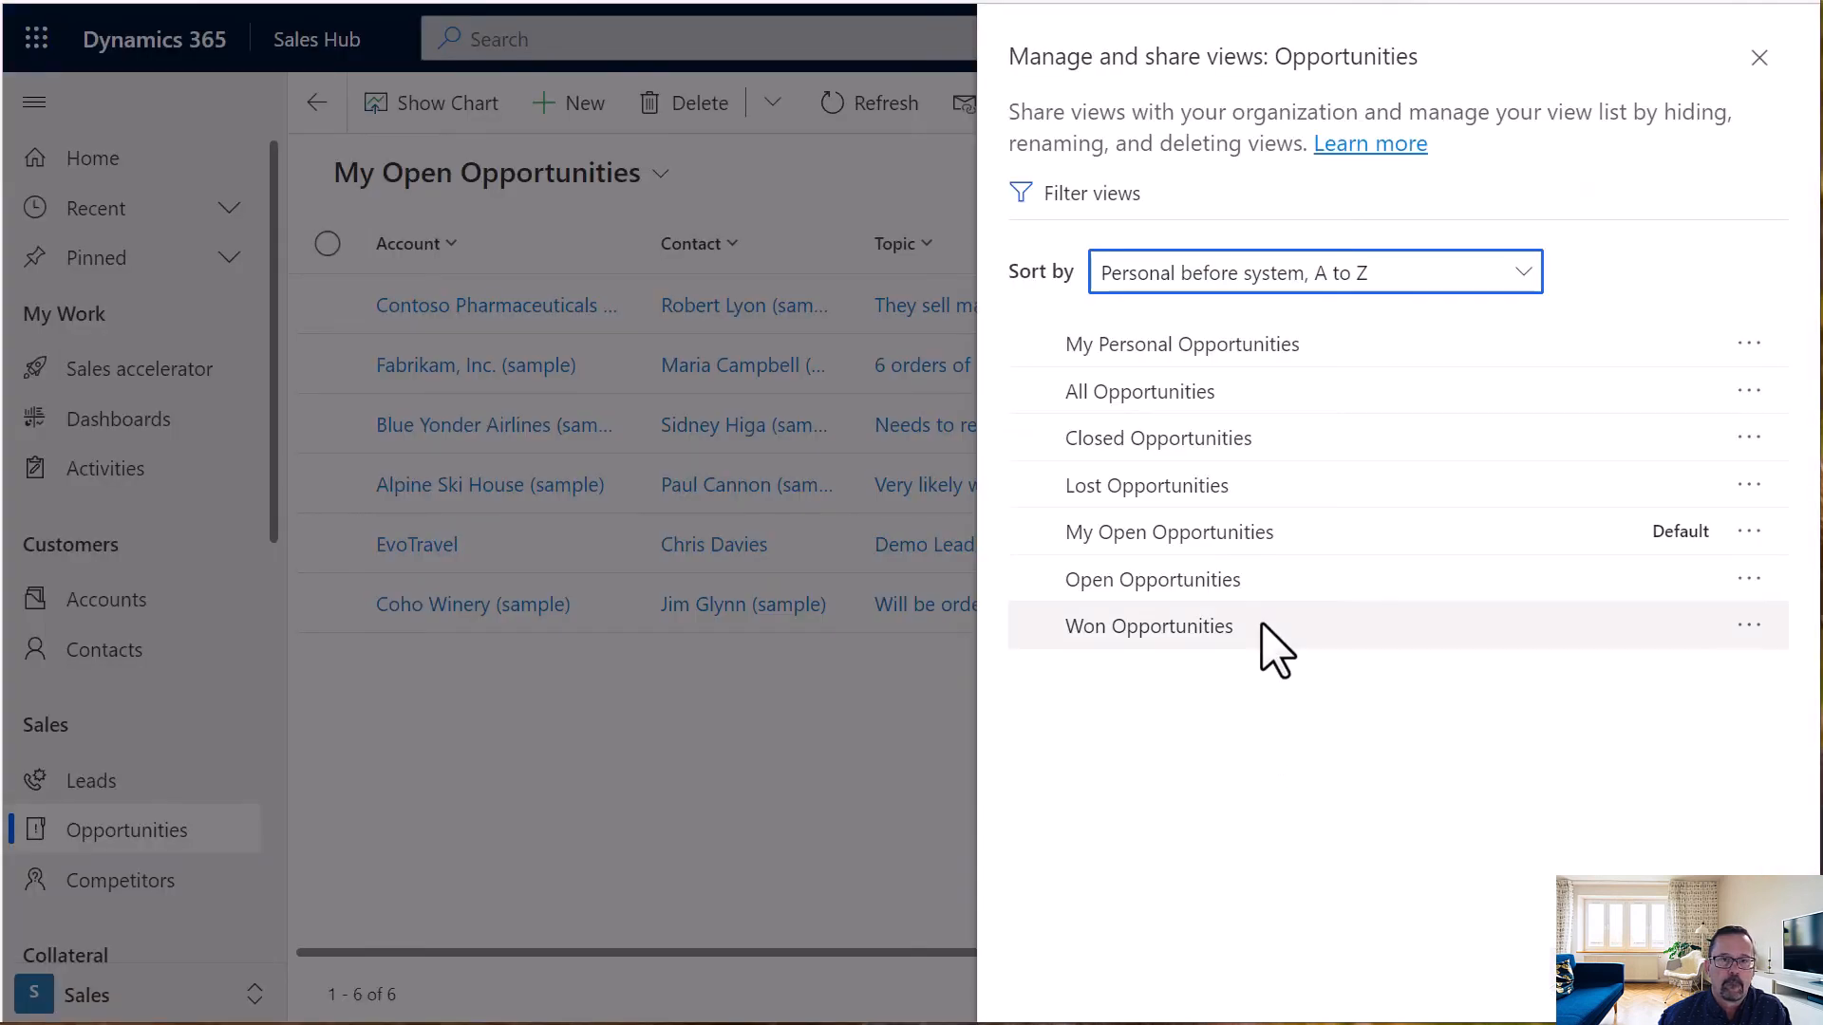
pyautogui.click(1751, 345)
pyautogui.click(1553, 444)
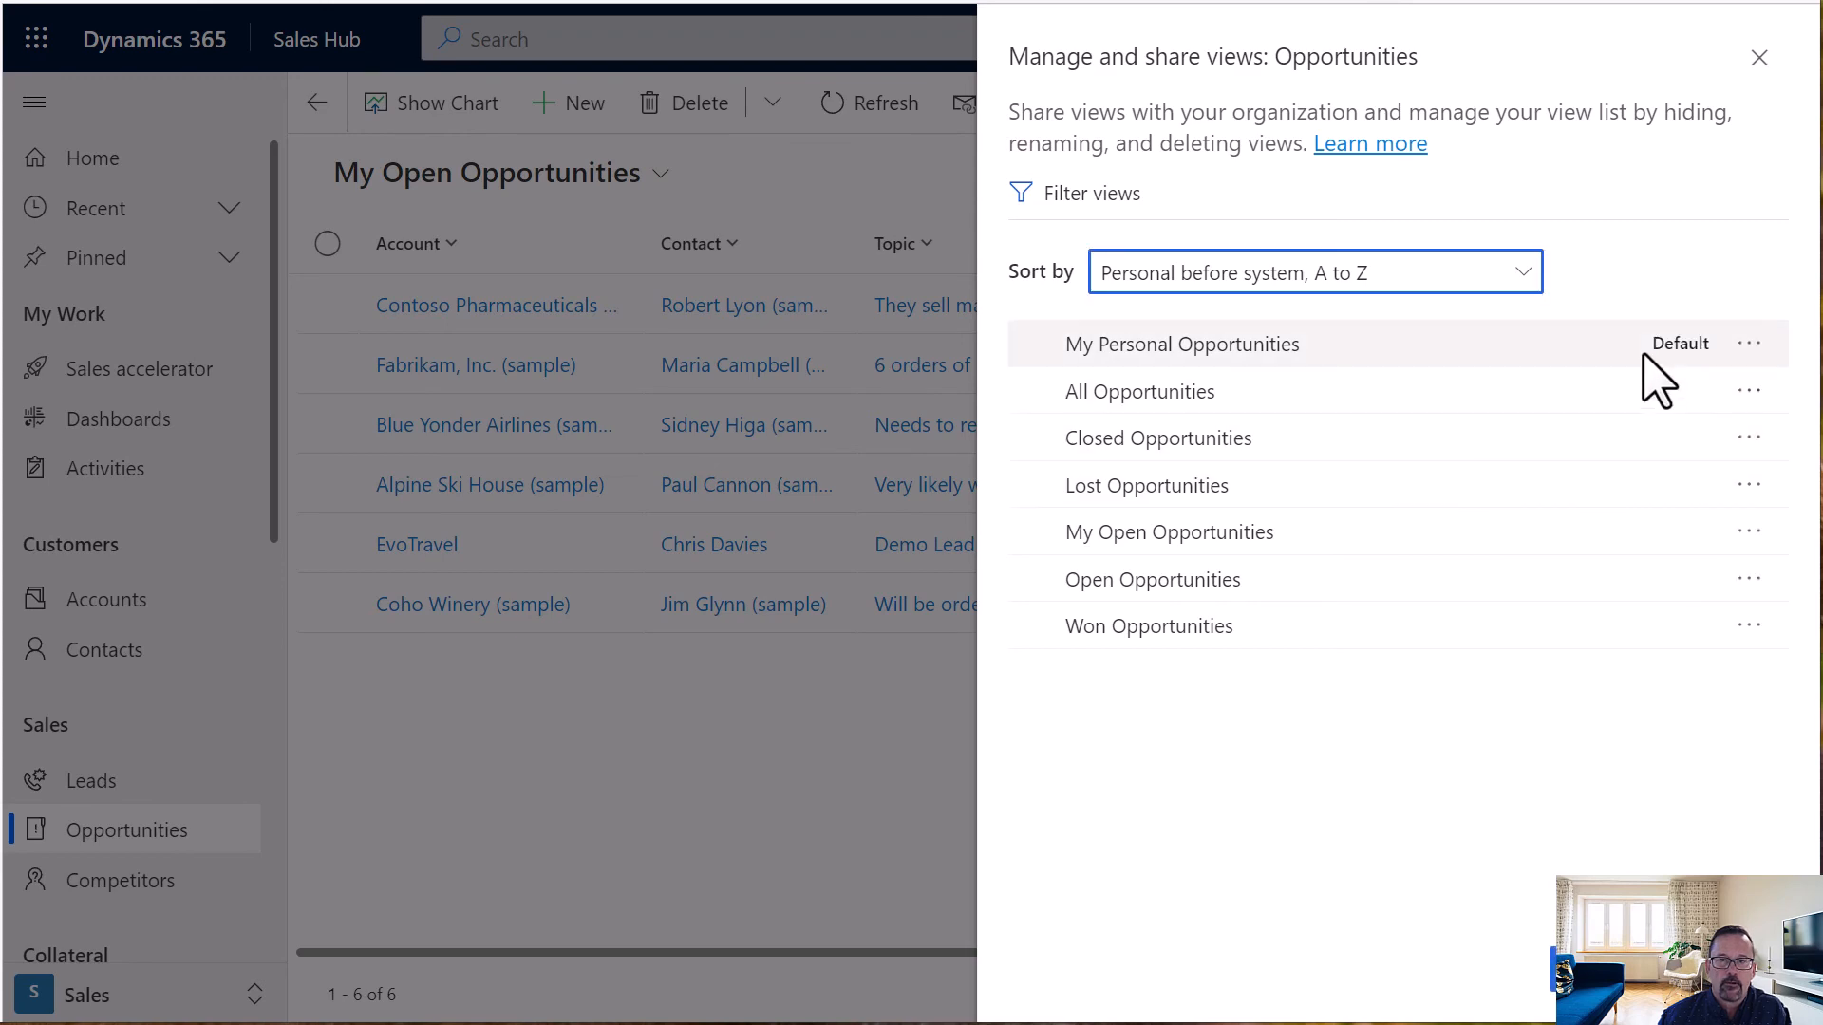
pyautogui.click(1604, 969)
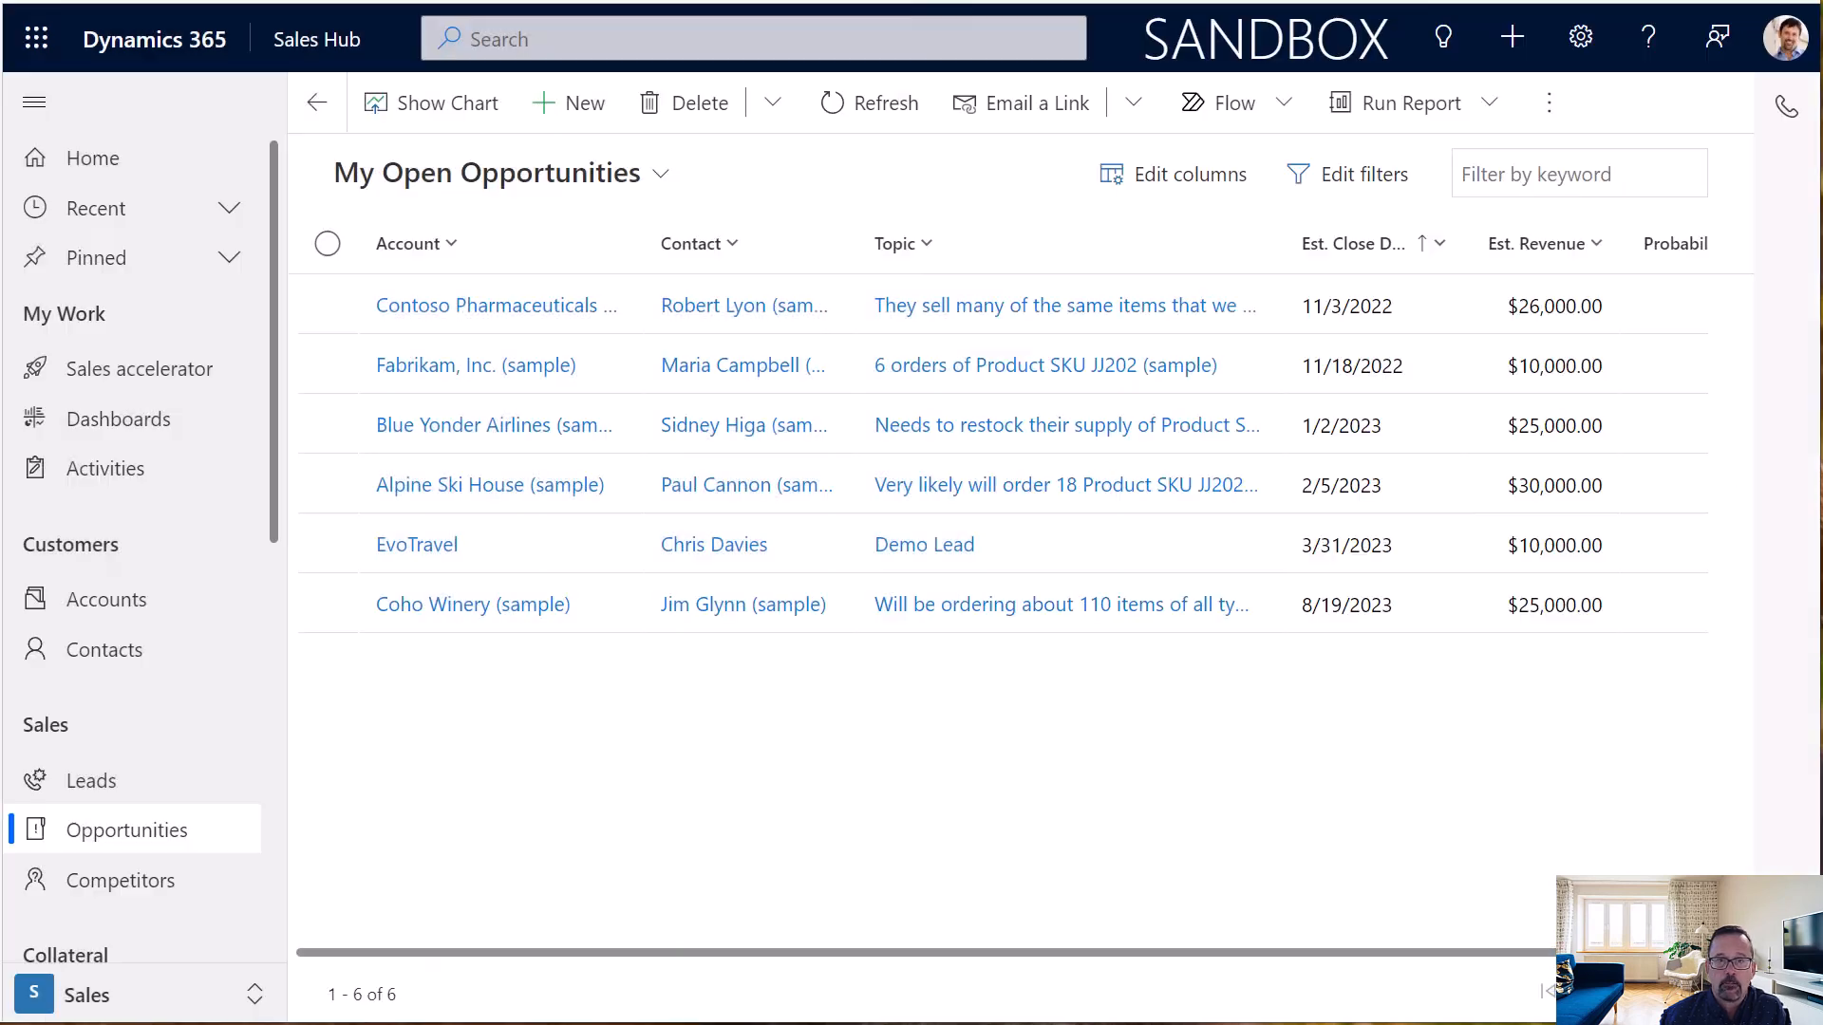
# - Check which view opens by default by leaving for Competitors and returning to Opportunities, inspecting the view list before and after
pyautogui.click(657, 176)
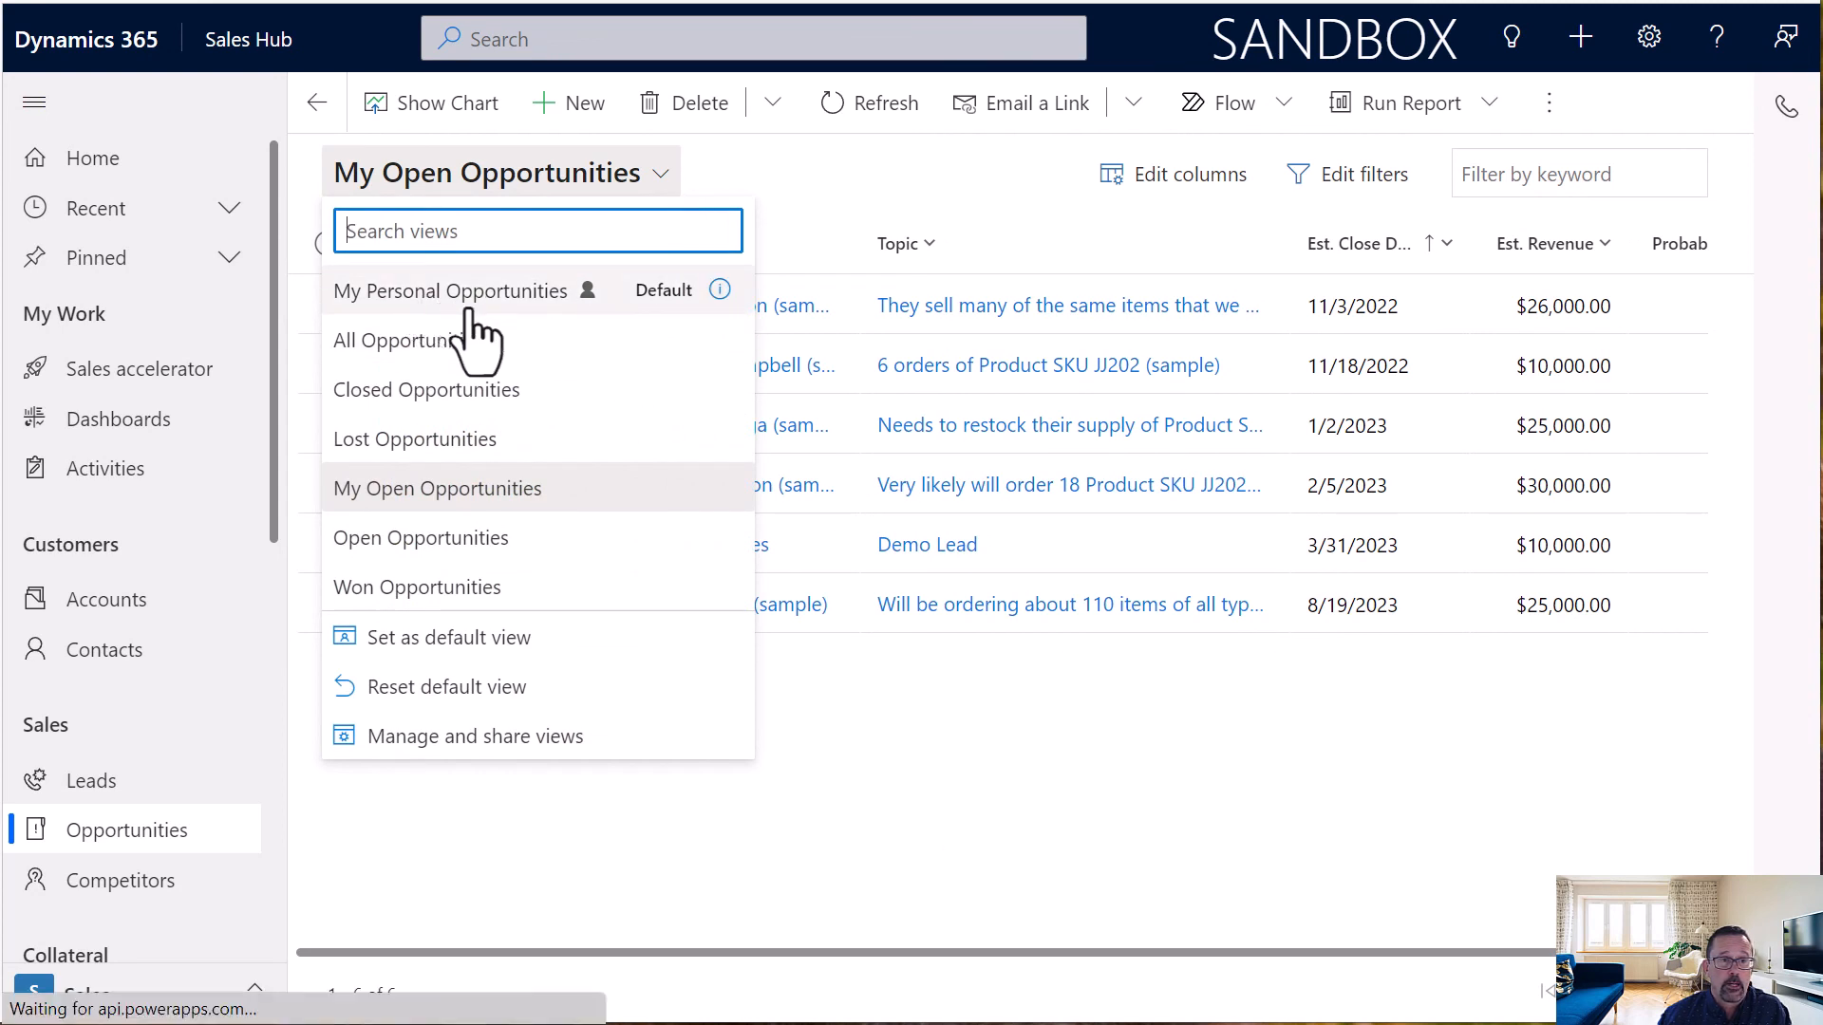
pyautogui.click(999, 819)
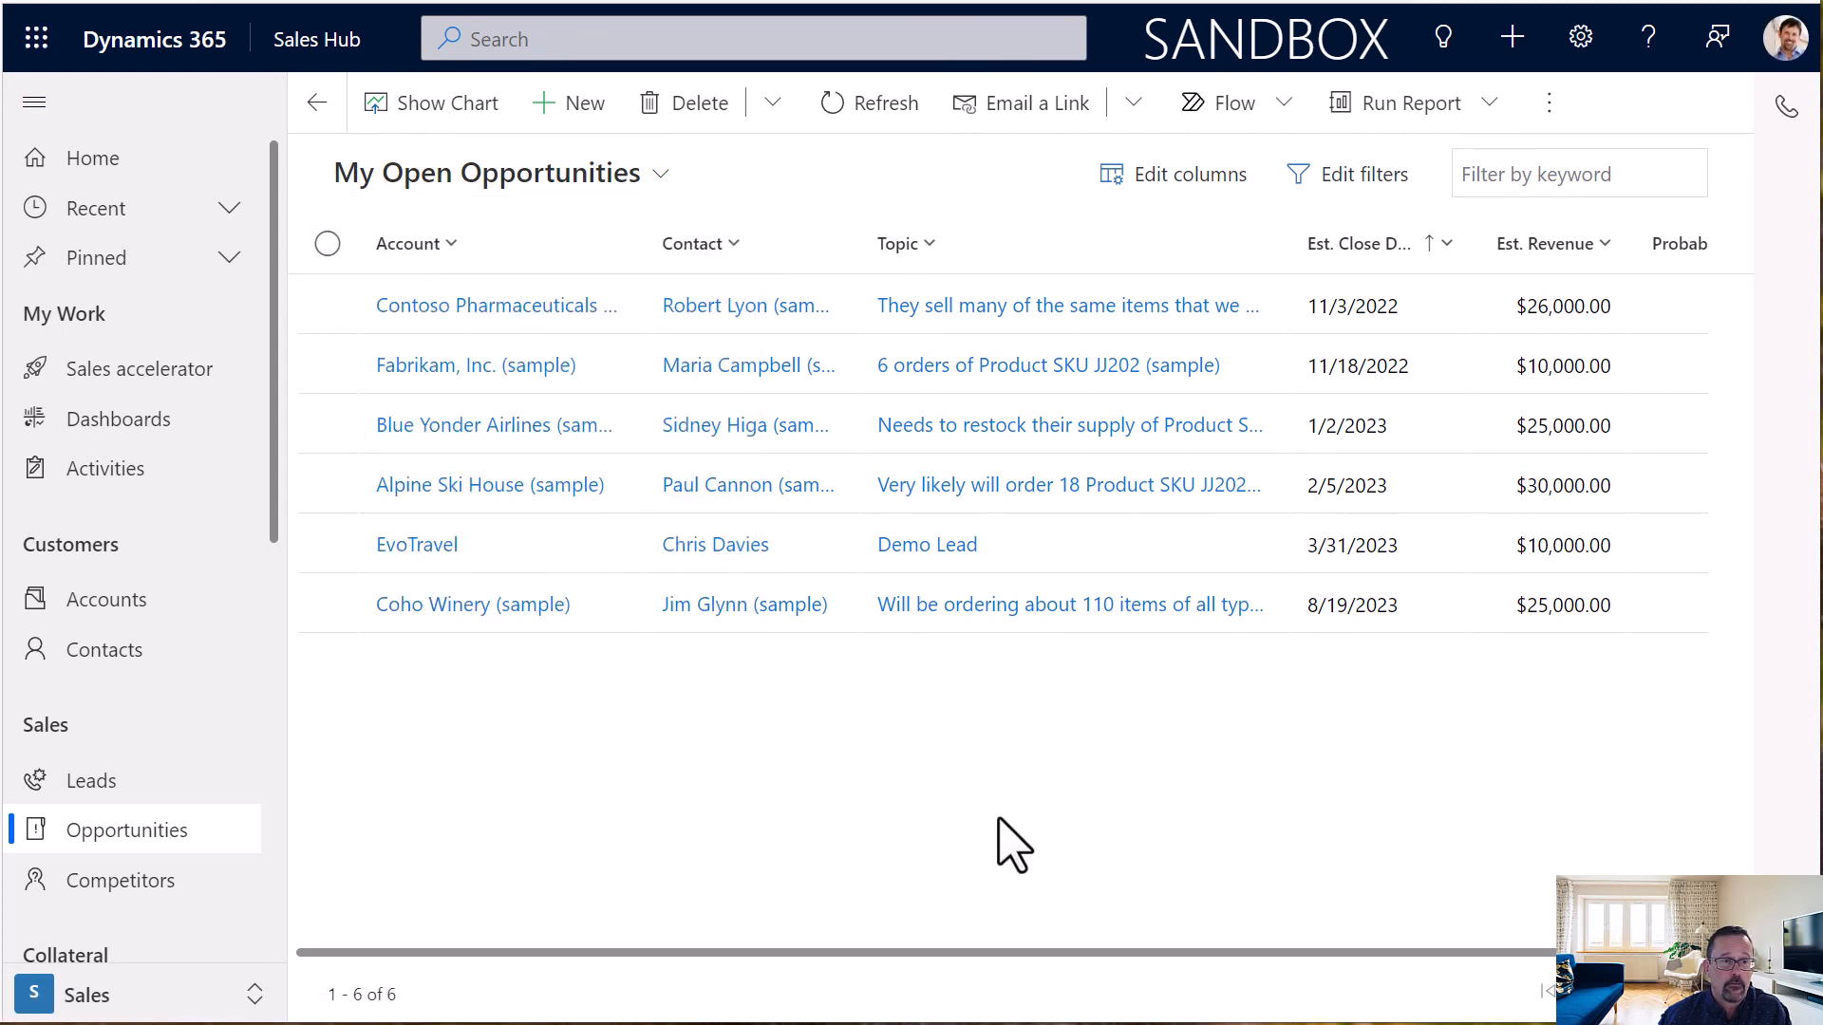
pyautogui.click(121, 888)
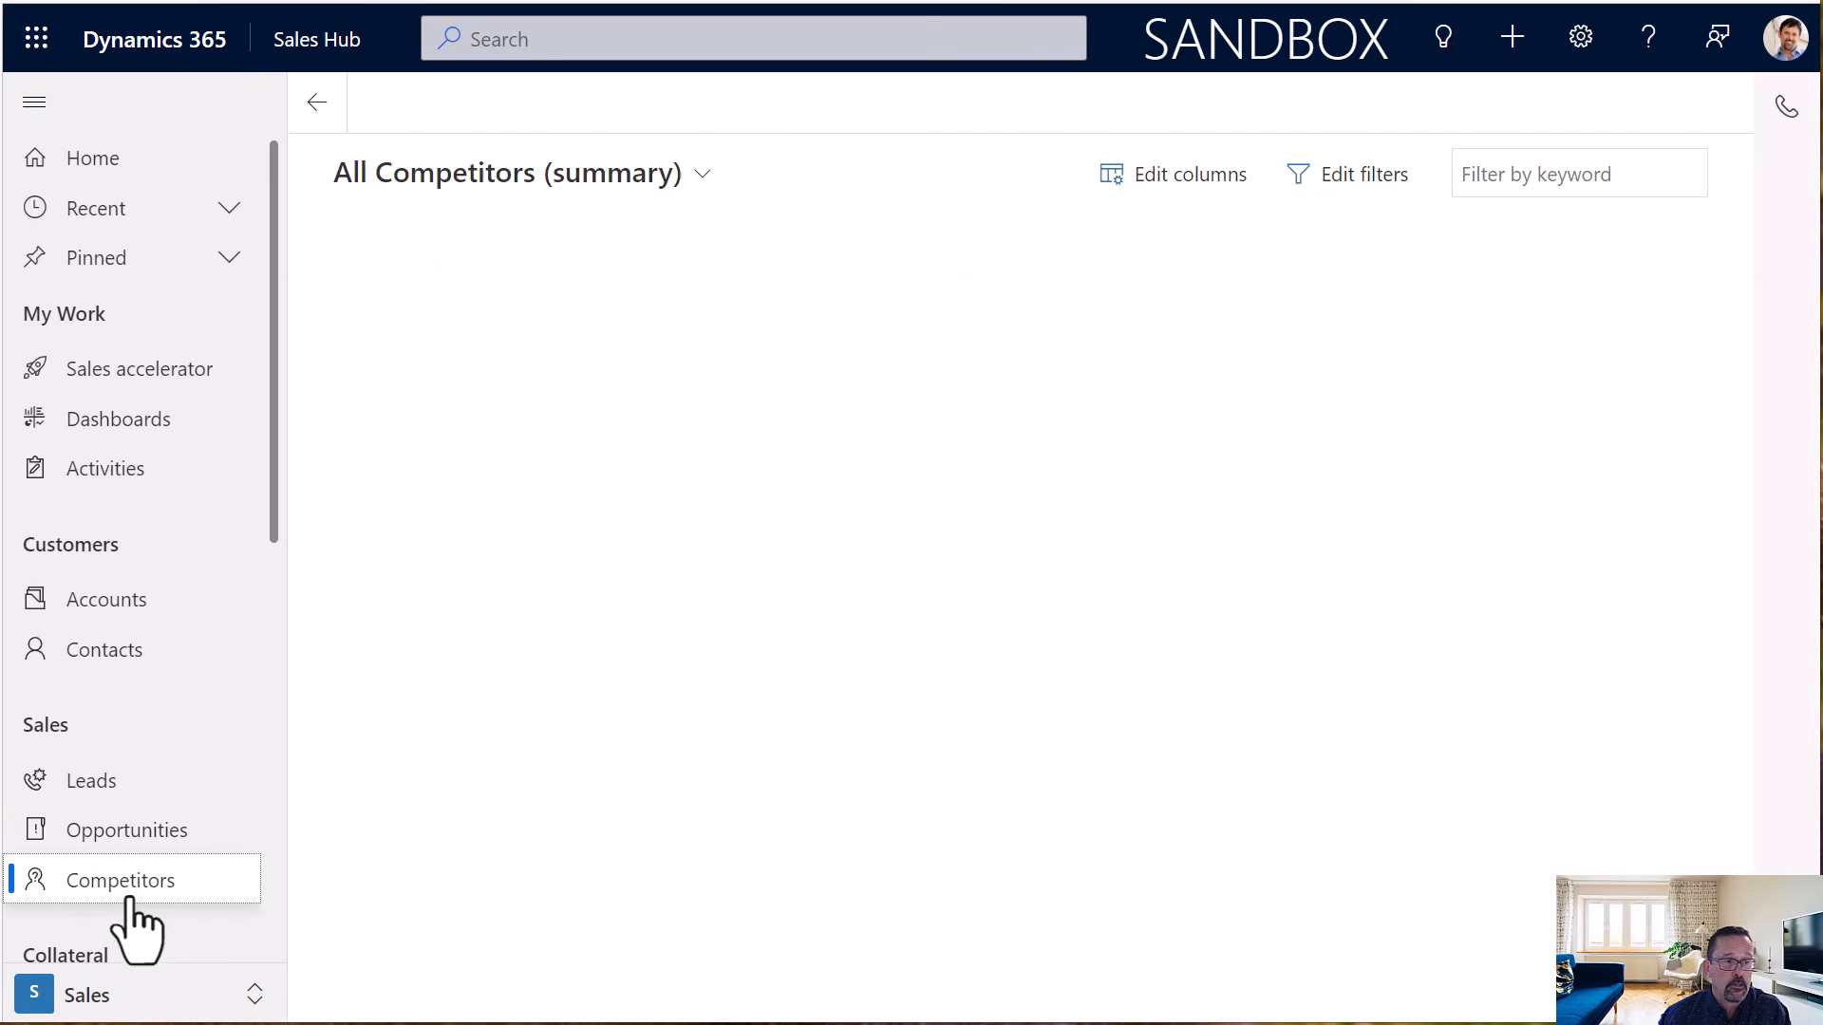
pyautogui.click(116, 843)
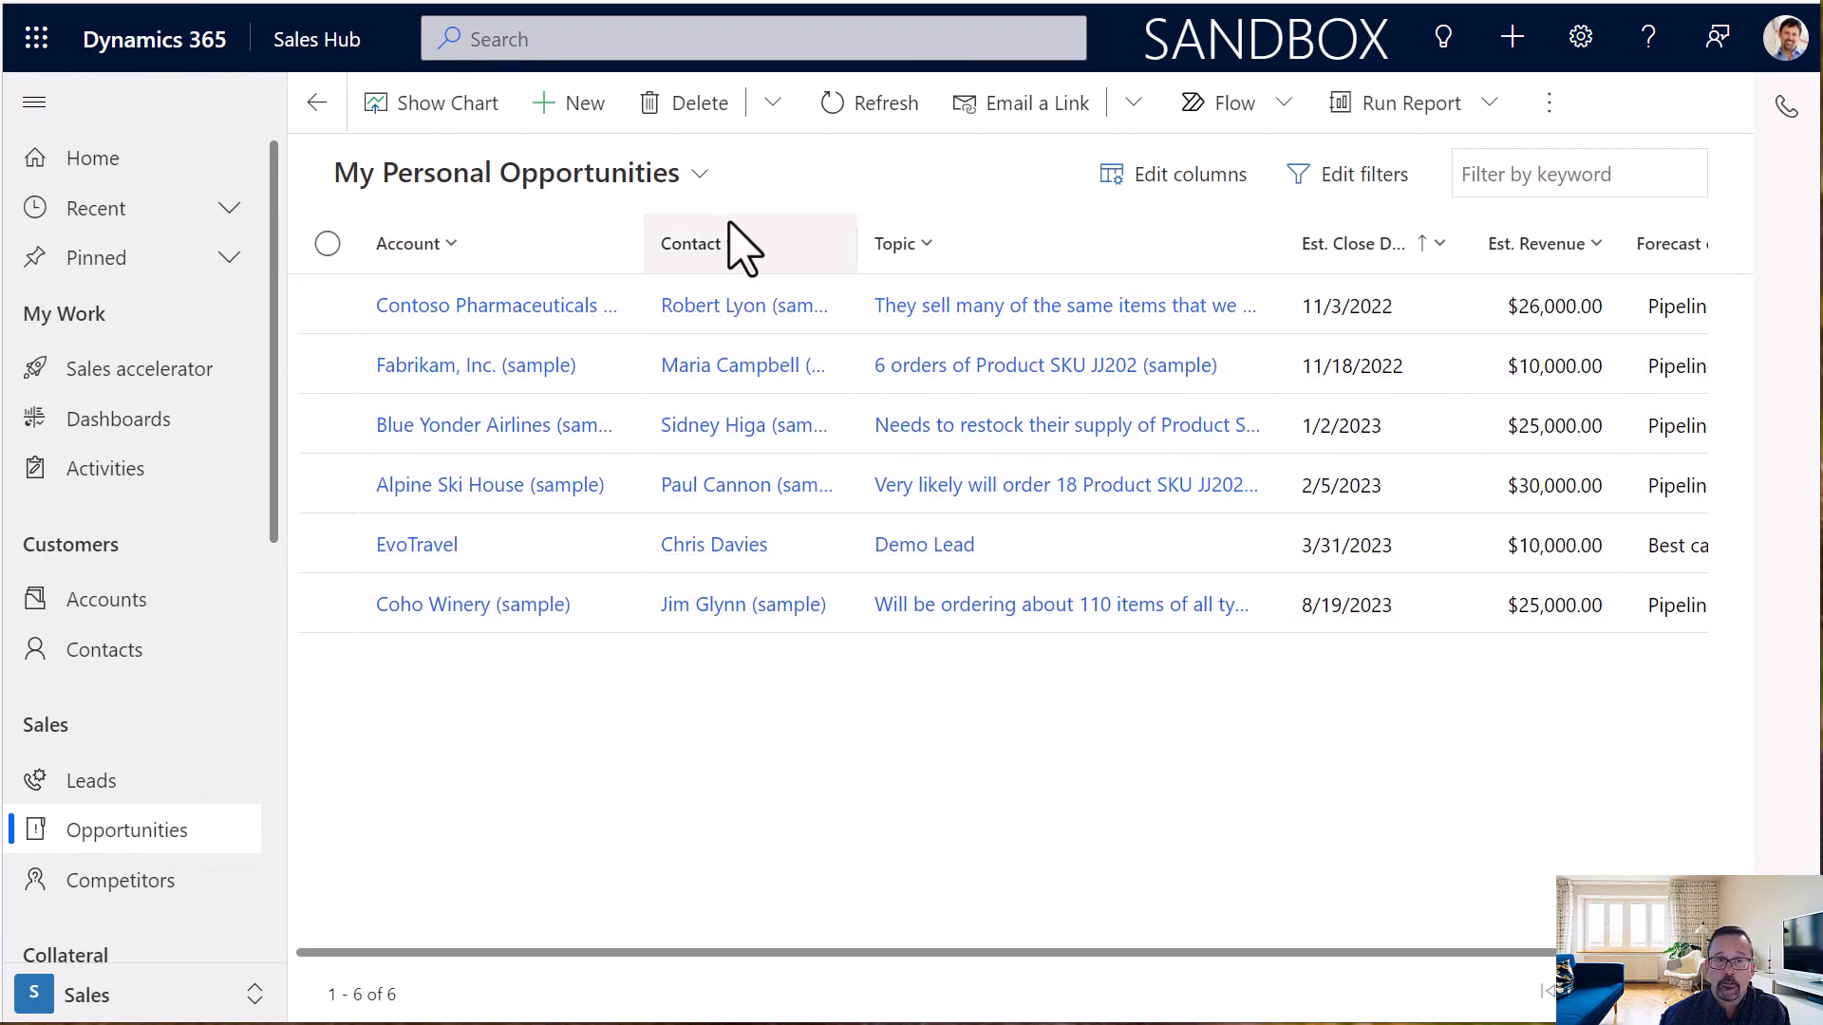
pyautogui.click(699, 176)
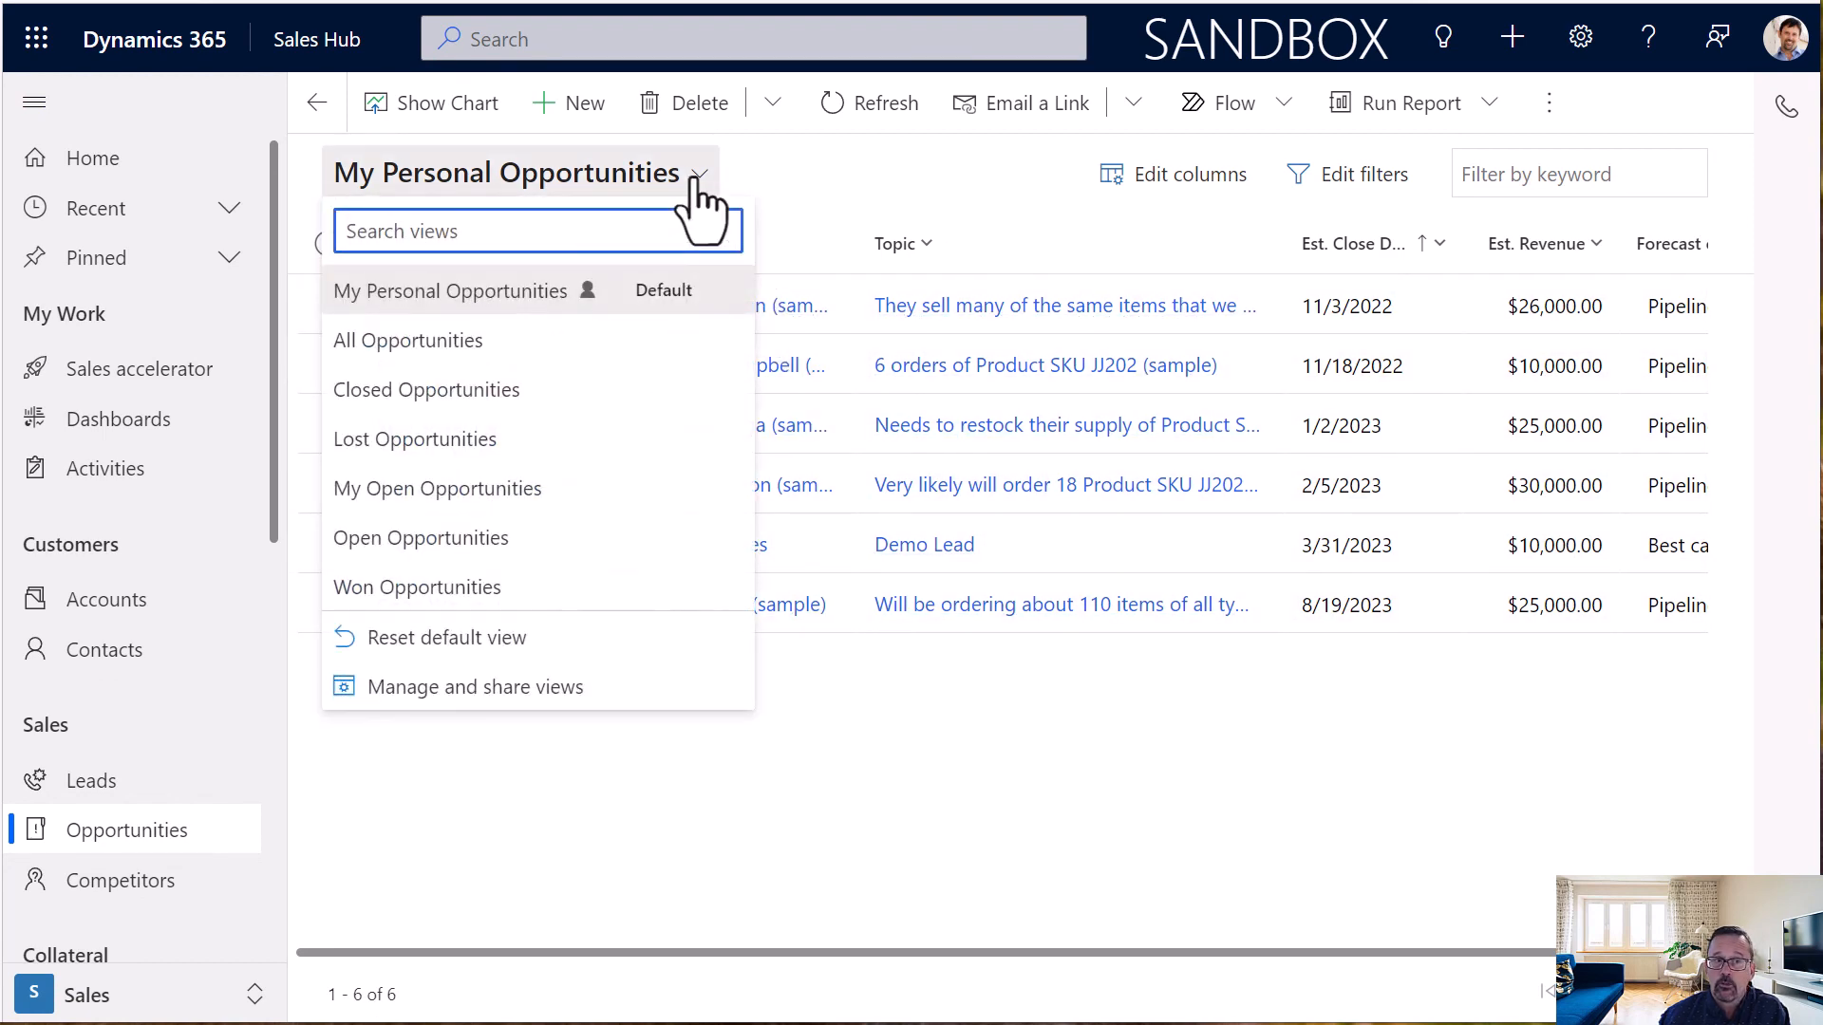